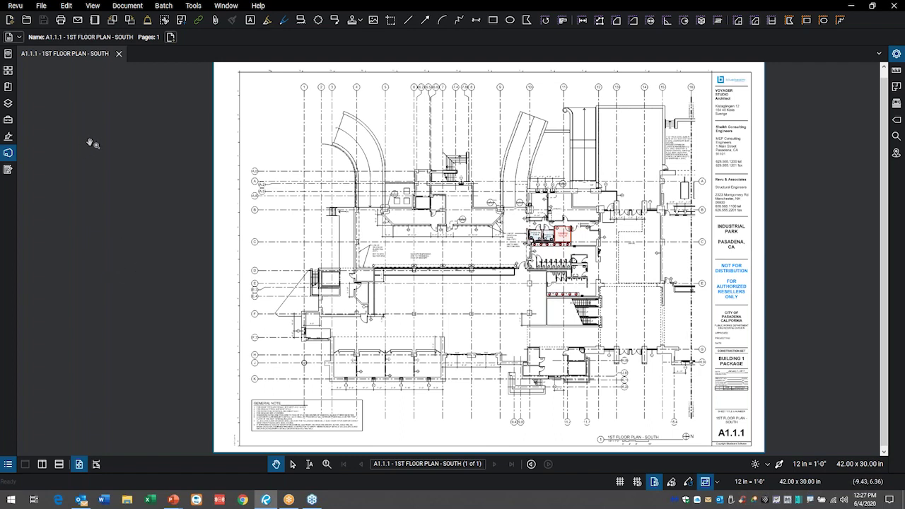
# - Close the floor plan drawing and begin signing in to Studio from the Studio panel
pyautogui.click(119, 54)
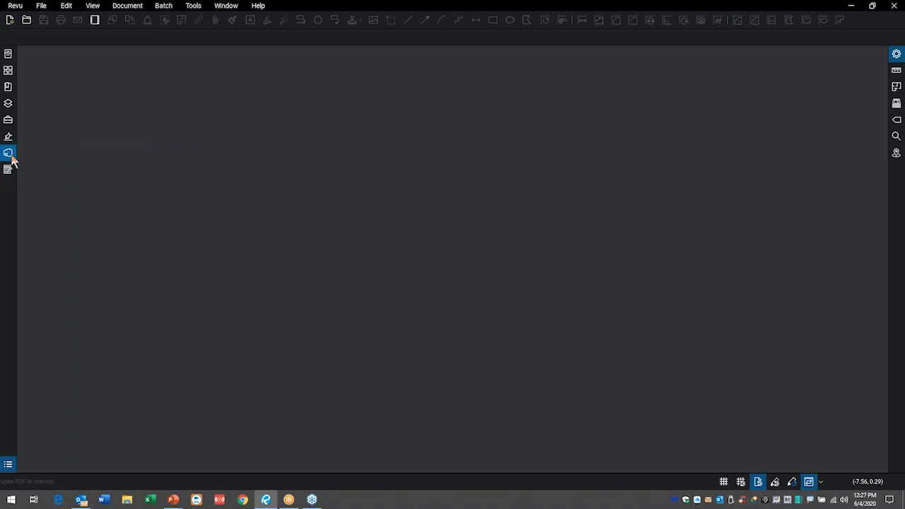
pyautogui.click(9, 154)
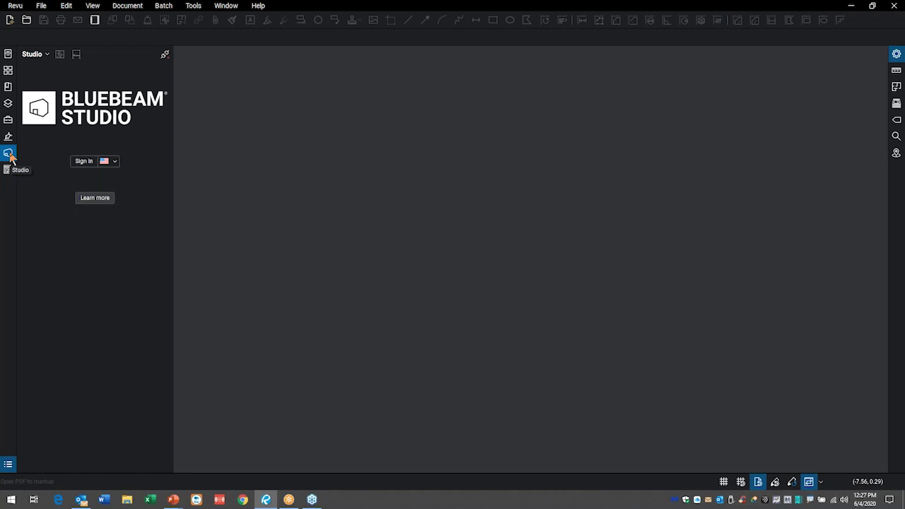
pyautogui.click(83, 162)
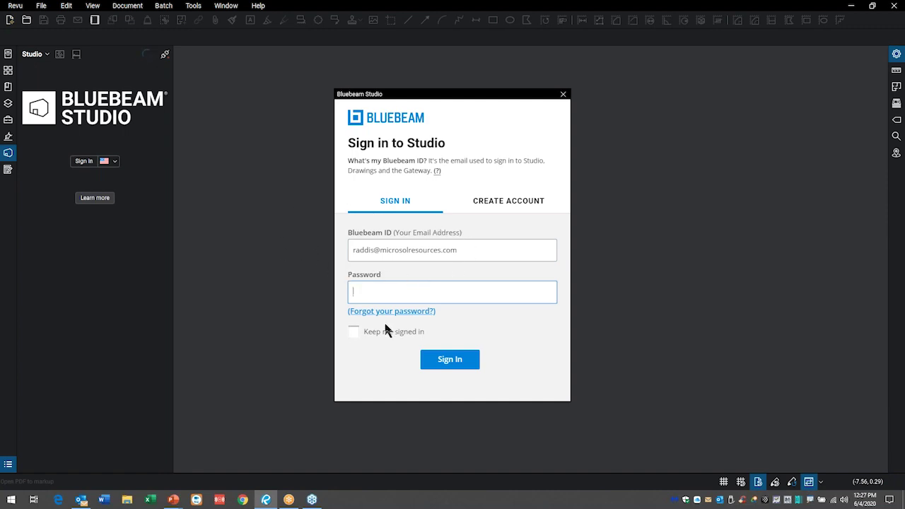
# - Enter the account password and sign in to Studio to list Demo Session and the other sessions
pyautogui.moveTo(539, 171)
pyautogui.mouseDown()
pyautogui.moveTo(452, 174)
pyautogui.moveTo(586, 223)
pyautogui.moveTo(625, 157)
pyautogui.moveTo(501, 170)
pyautogui.mouseUp()
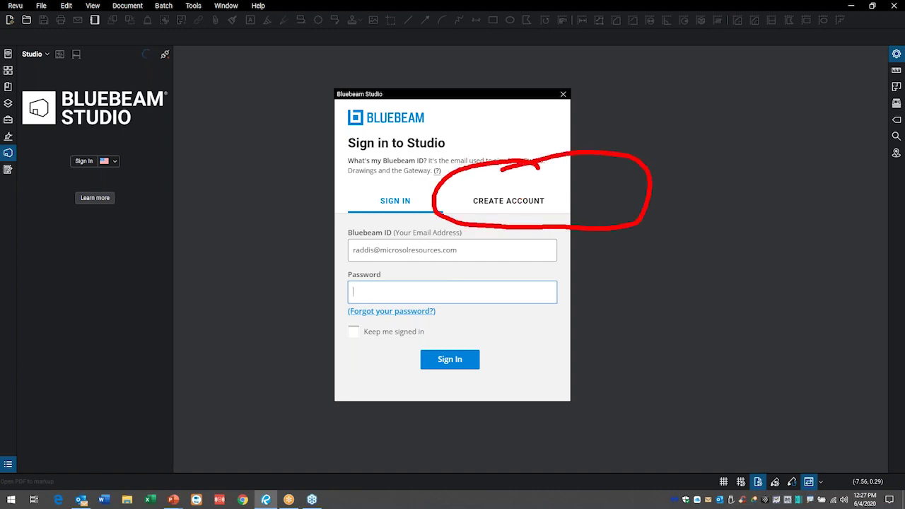
pyautogui.moveTo(436, 276)
pyautogui.mouseDown()
pyautogui.moveTo(395, 267)
pyautogui.moveTo(308, 311)
pyautogui.moveTo(599, 319)
pyautogui.moveTo(559, 270)
pyautogui.moveTo(432, 273)
pyautogui.mouseUp()
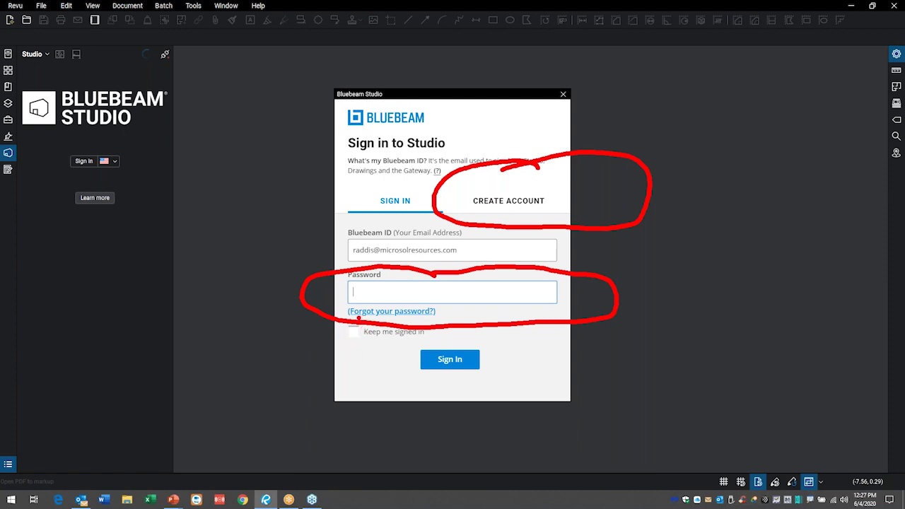
pyautogui.press('Escape')
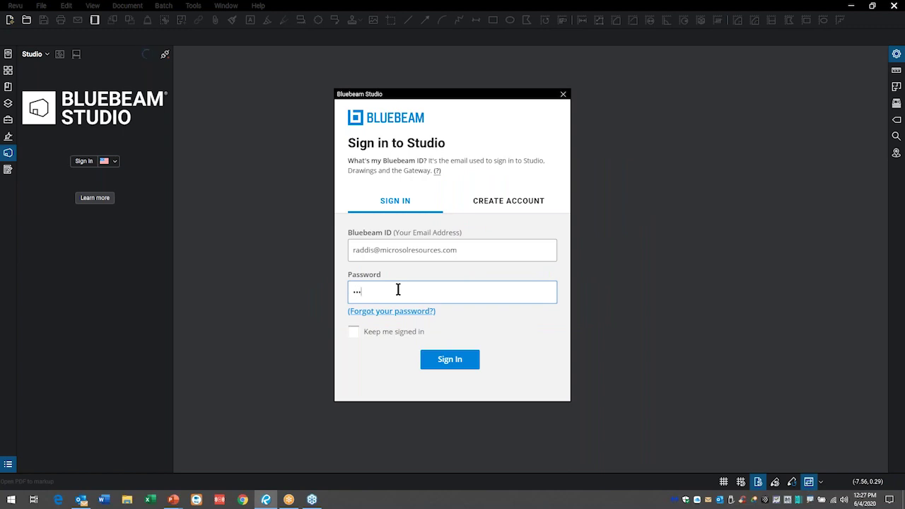
pyautogui.write('******')
pyautogui.click(460, 360)
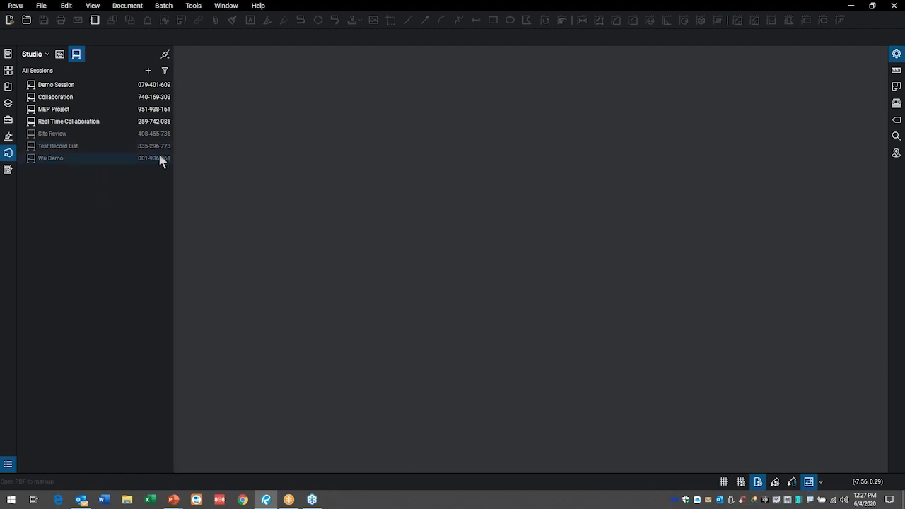
# - Switch the Studio panel from Sessions to Projects and bring up the + Add options
pyautogui.moveTo(160, 159)
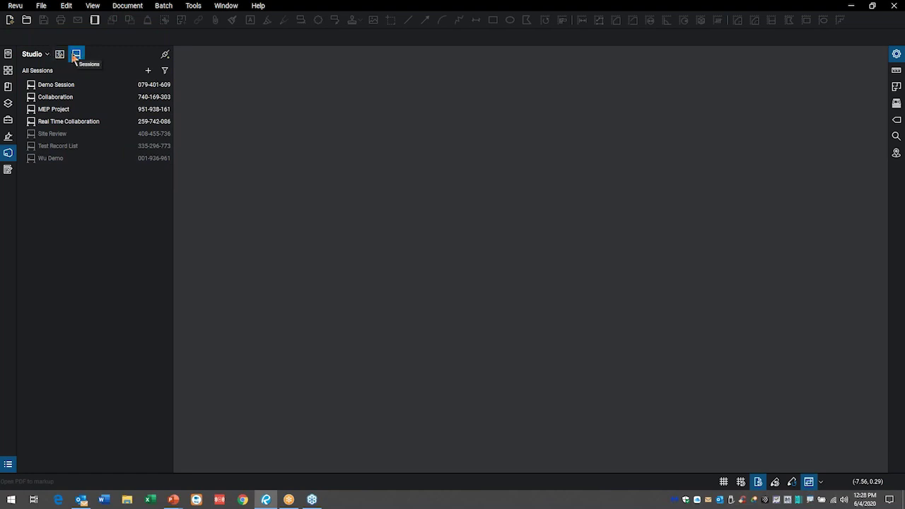
pyautogui.click(61, 57)
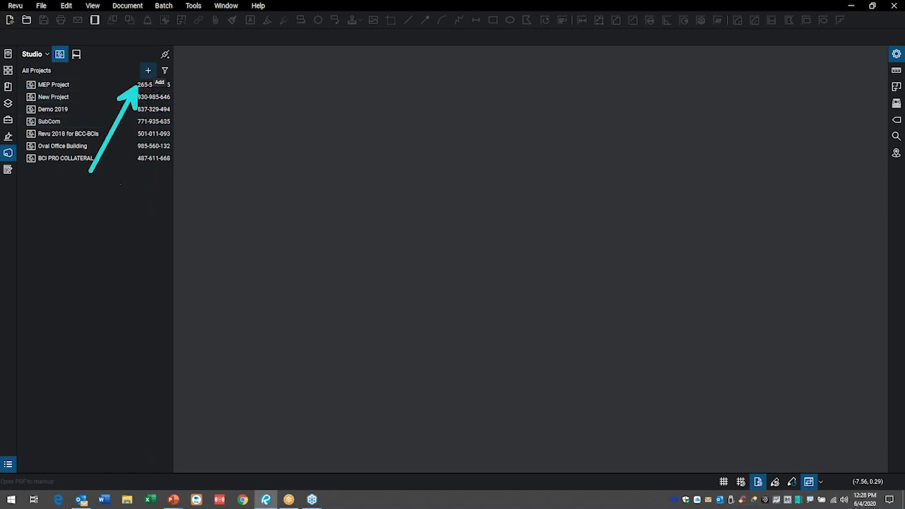
pyautogui.click(148, 71)
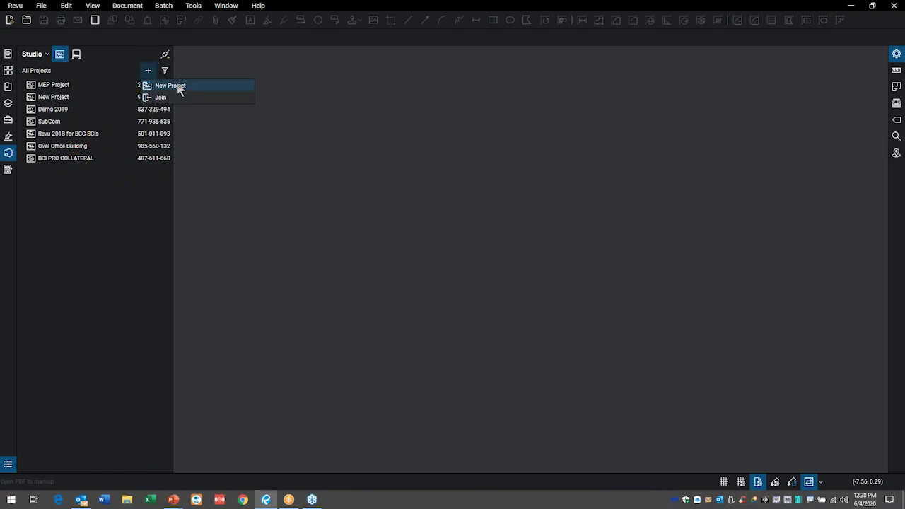
# - Create a new Studio project named Architecture Set
pyautogui.click(177, 85)
pyautogui.write('Aichitectural')
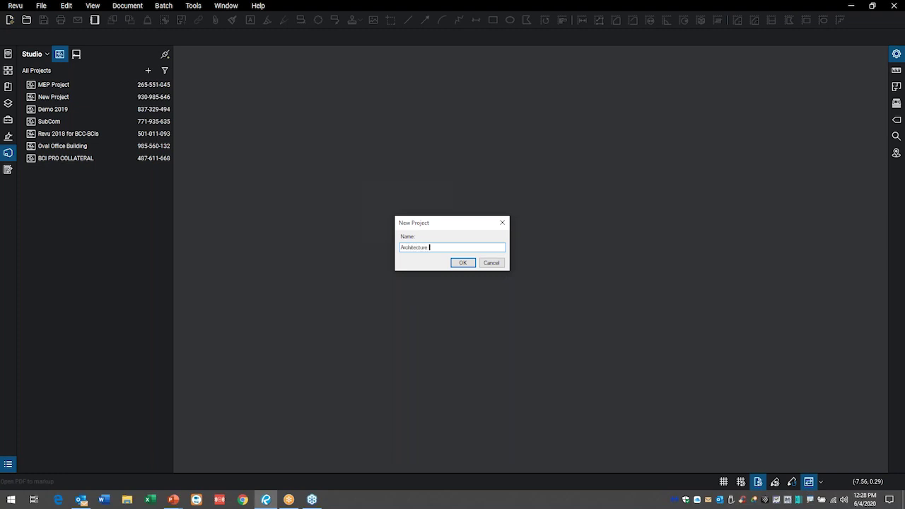
pyautogui.write(' Set')
pyautogui.click(462, 264)
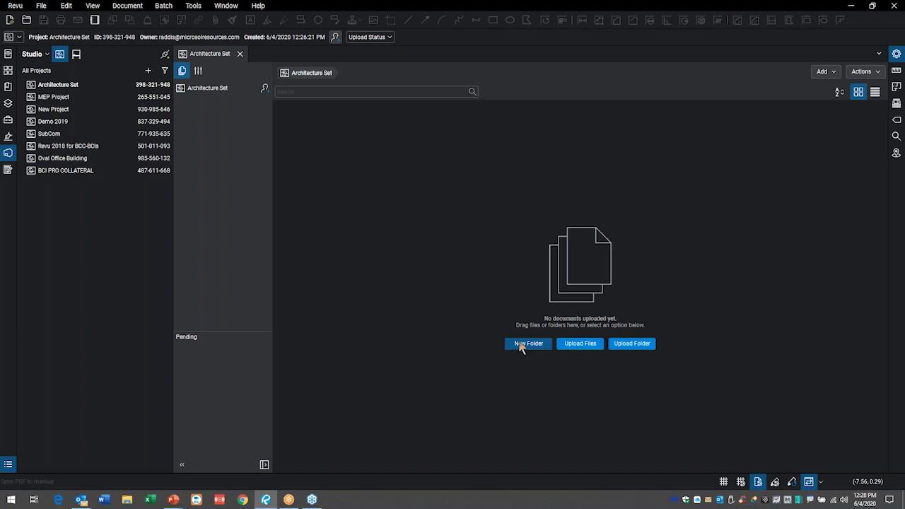
# - Upload the Architecture Set Project folder from Bluebeam 2019 into the project
pyautogui.click(629, 350)
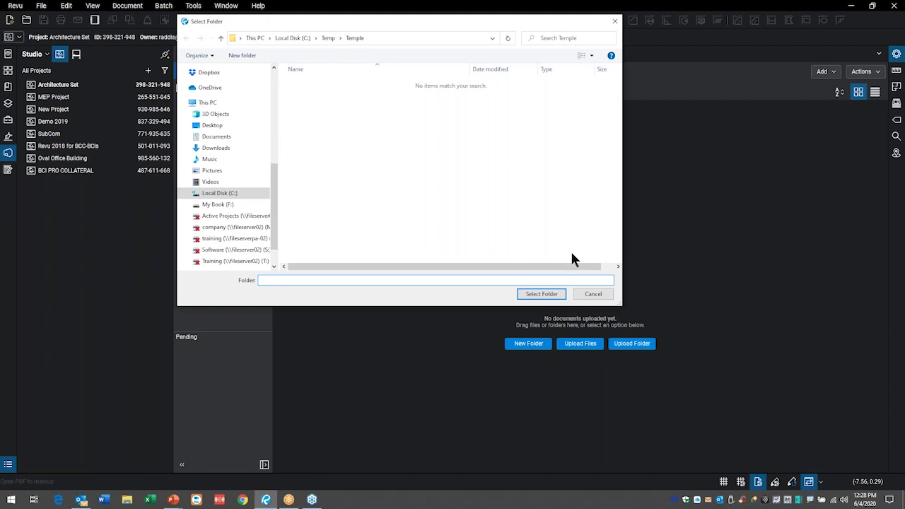
pyautogui.moveTo(386, 16); pyautogui.dragTo(498, 47)
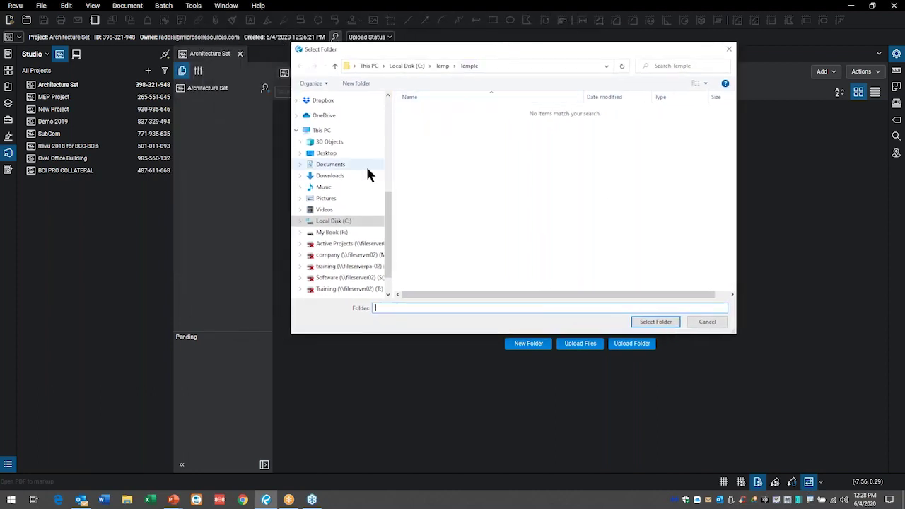
pyautogui.scroll(2, 346, 188)
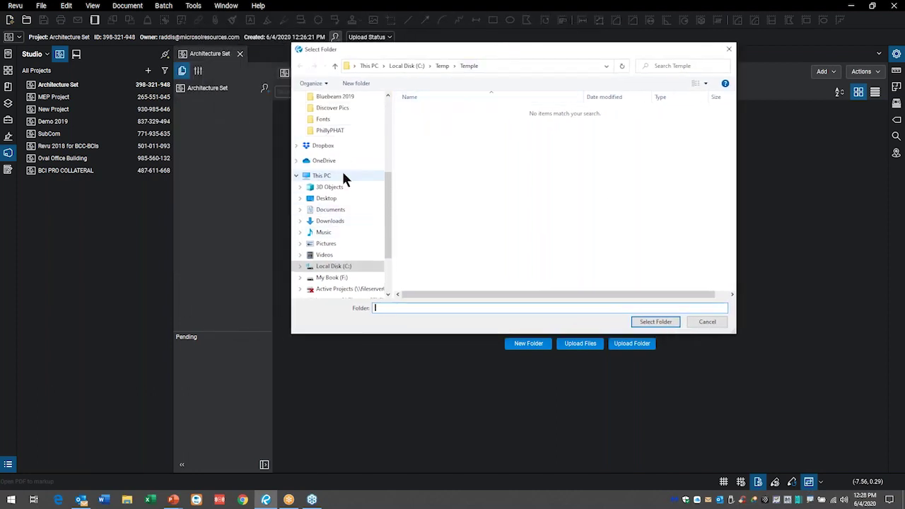
pyautogui.click(346, 109)
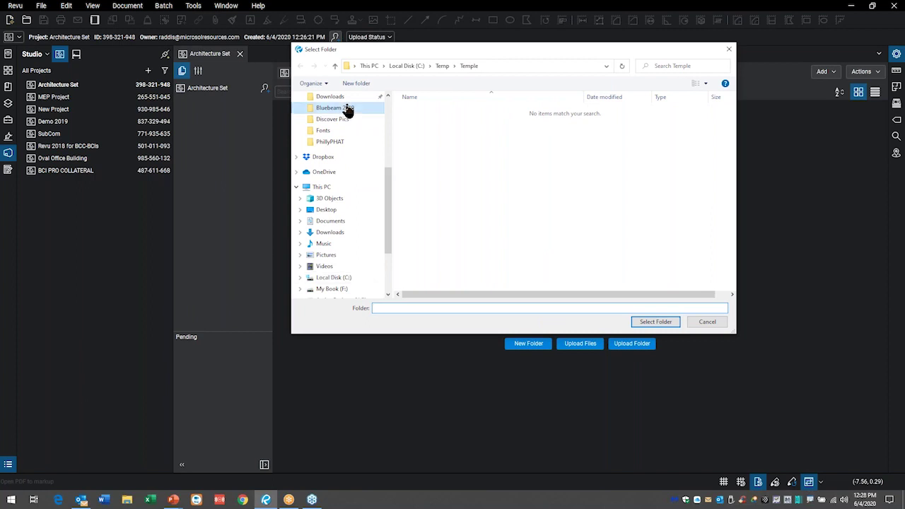
pyautogui.click(441, 120)
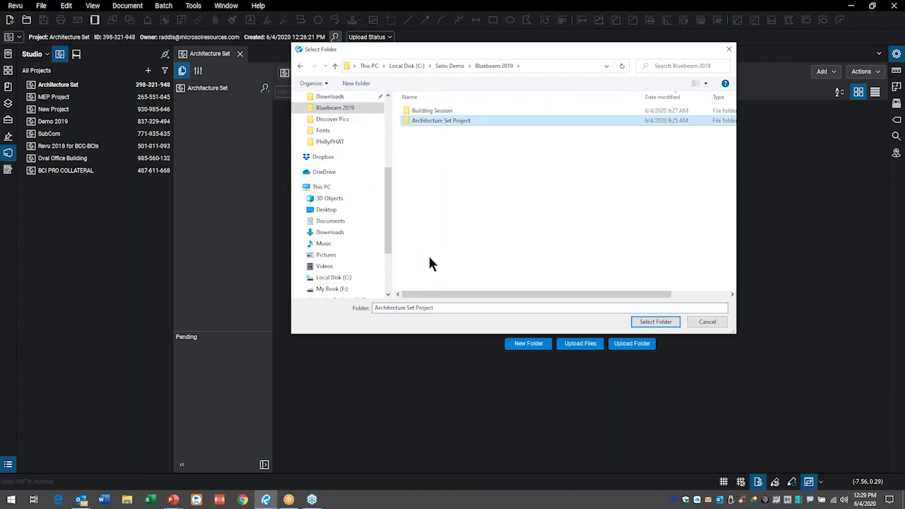
pyautogui.click(657, 322)
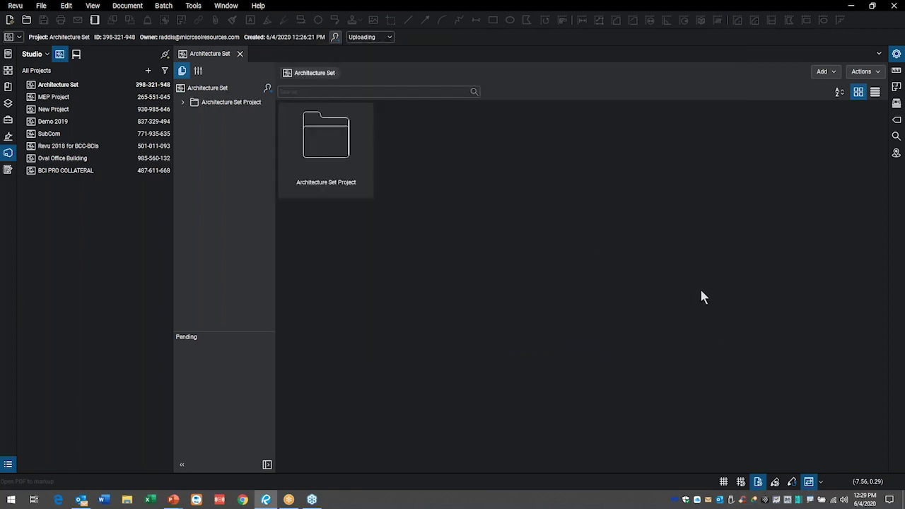
# - Open Architecture Set Project > Revision 2 and expand Revision 1 in the folder tree
pyautogui.doubleClick(329, 154)
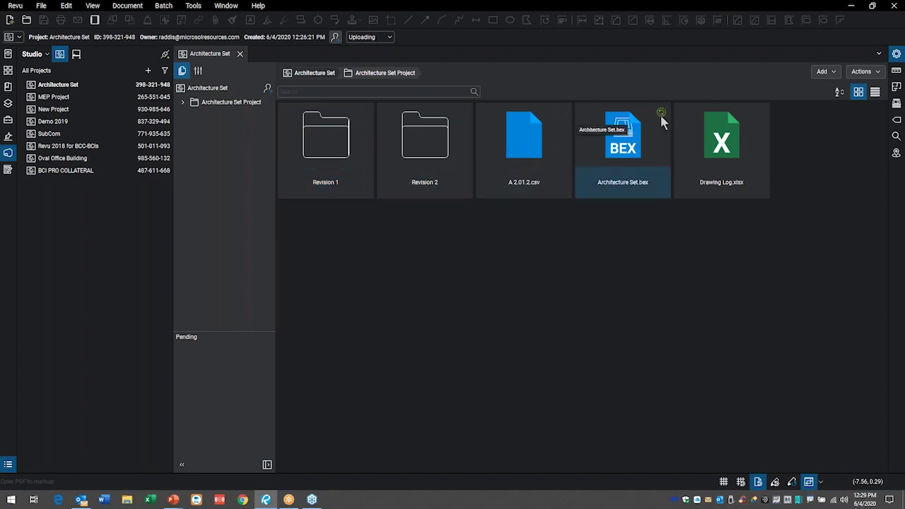
pyautogui.doubleClick(422, 148)
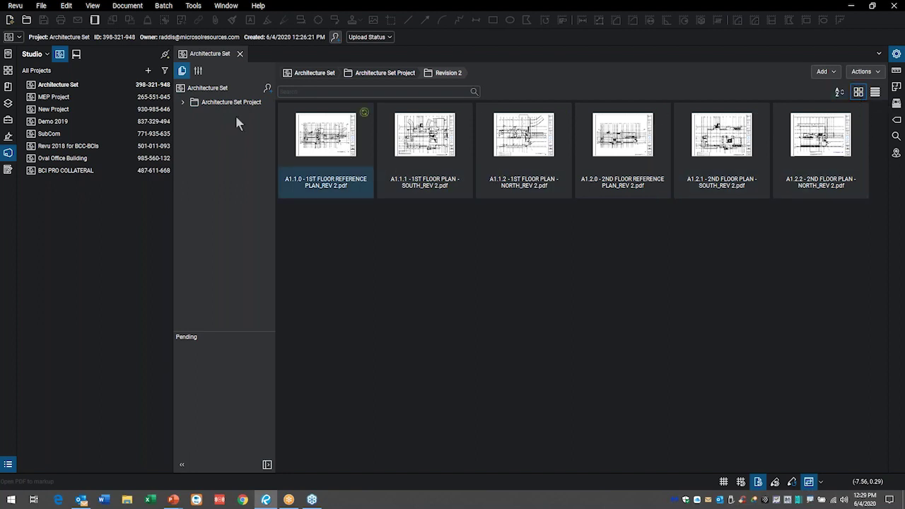
pyautogui.click(183, 103)
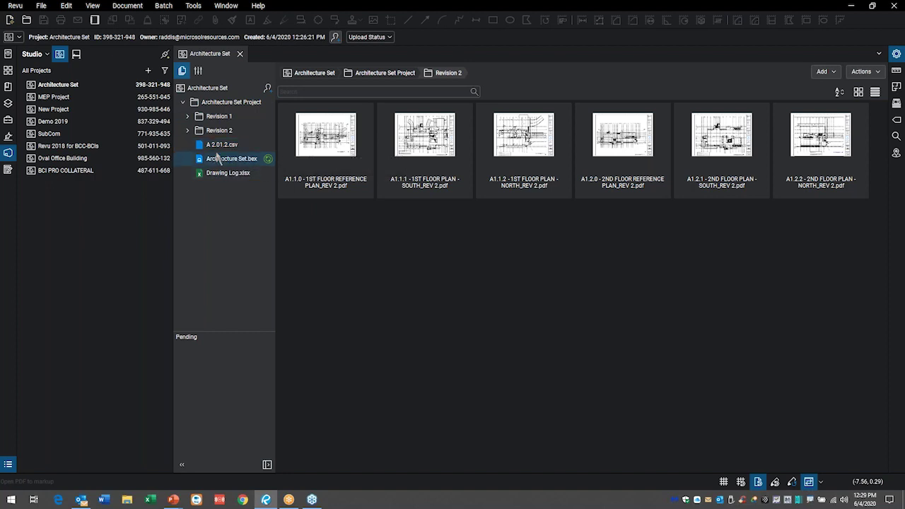
pyautogui.click(188, 116)
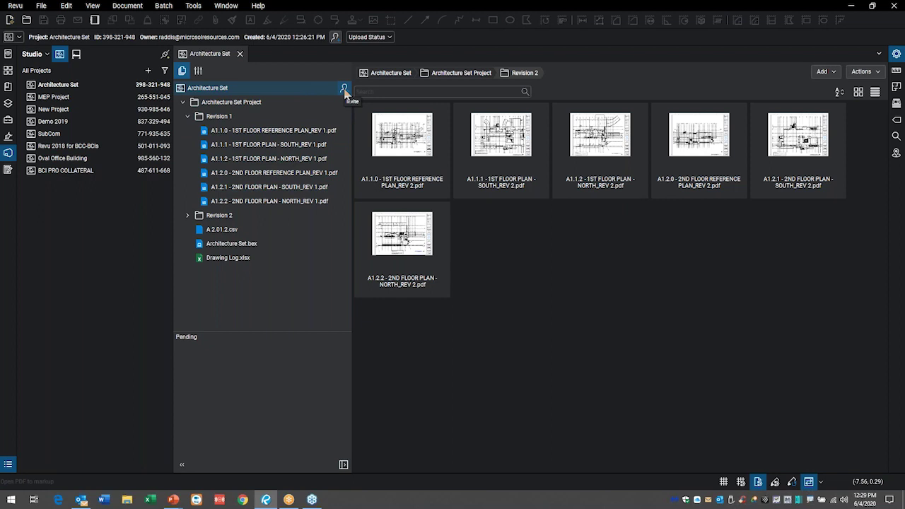
# - Add the invitee's e-mail address in the Architecture Set project invitation dialog
pyautogui.click(345, 89)
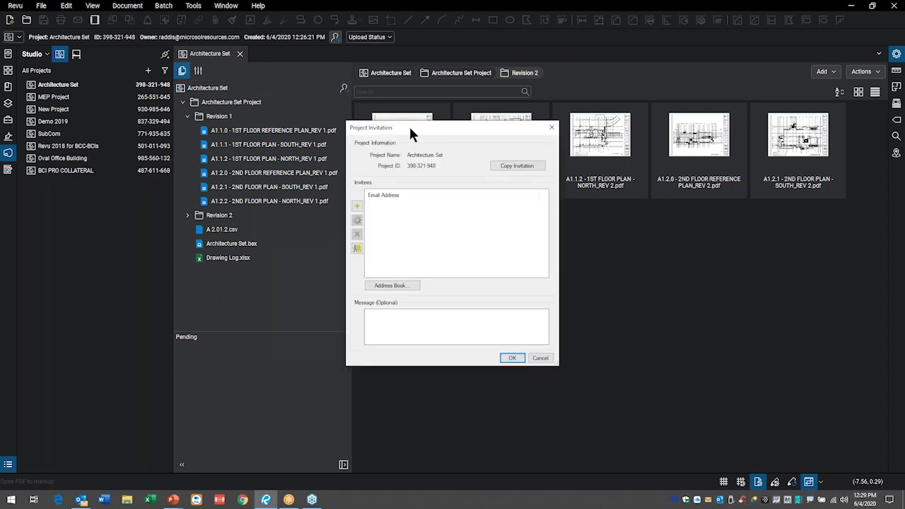
pyautogui.moveTo(406, 131); pyautogui.dragTo(509, 141)
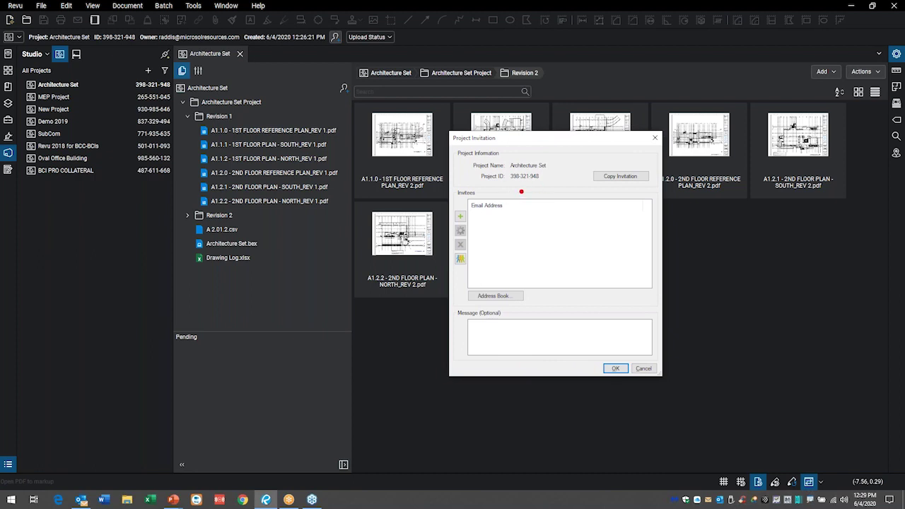
pyautogui.moveTo(507, 189)
pyautogui.mouseDown()
pyautogui.moveTo(536, 192)
pyautogui.moveTo(577, 176)
pyautogui.moveTo(559, 157)
pyautogui.moveTo(464, 170)
pyautogui.moveTo(444, 192)
pyautogui.moveTo(525, 182)
pyautogui.mouseUp()
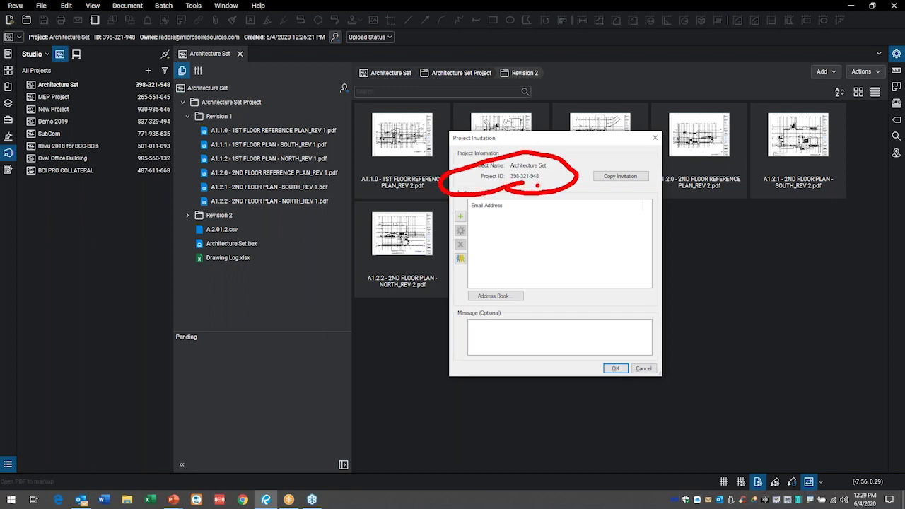
pyautogui.moveTo(539, 187)
pyautogui.mouseDown()
pyautogui.moveTo(591, 240)
pyautogui.moveTo(539, 188)
pyautogui.mouseUp()
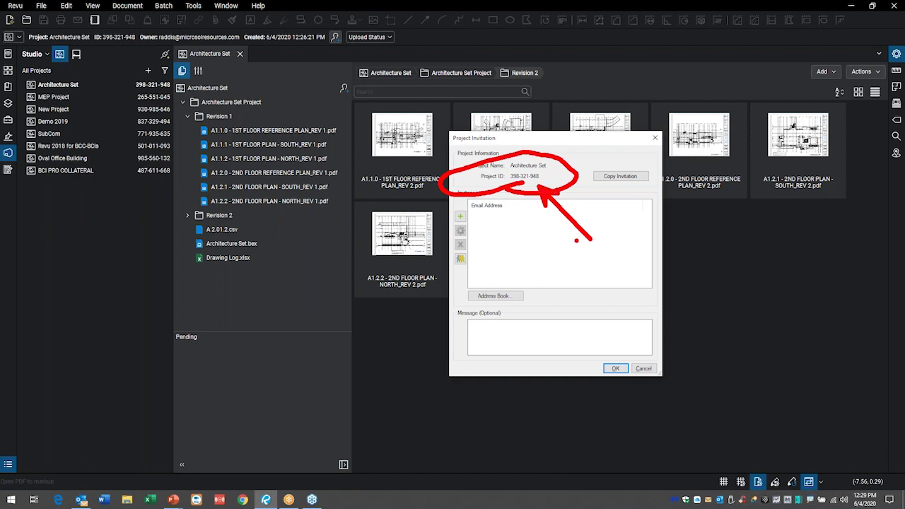
pyautogui.press('Escape')
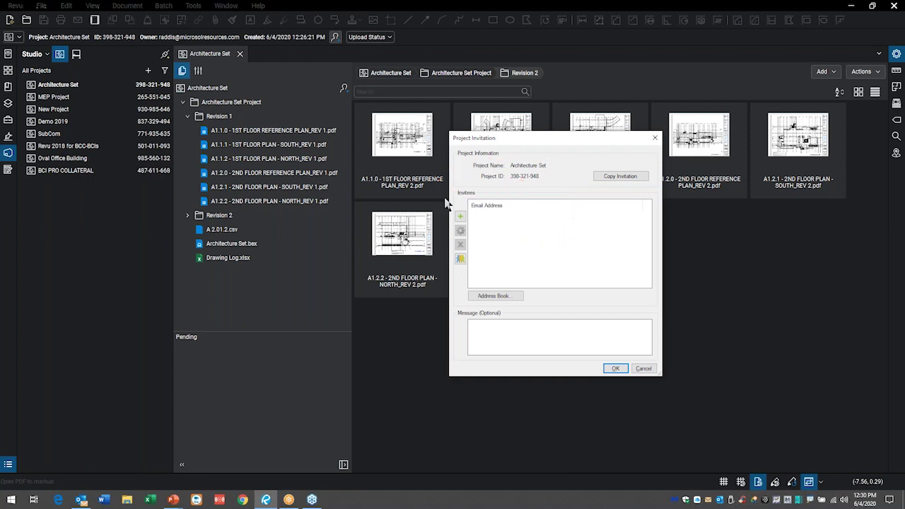
pyautogui.click(461, 218)
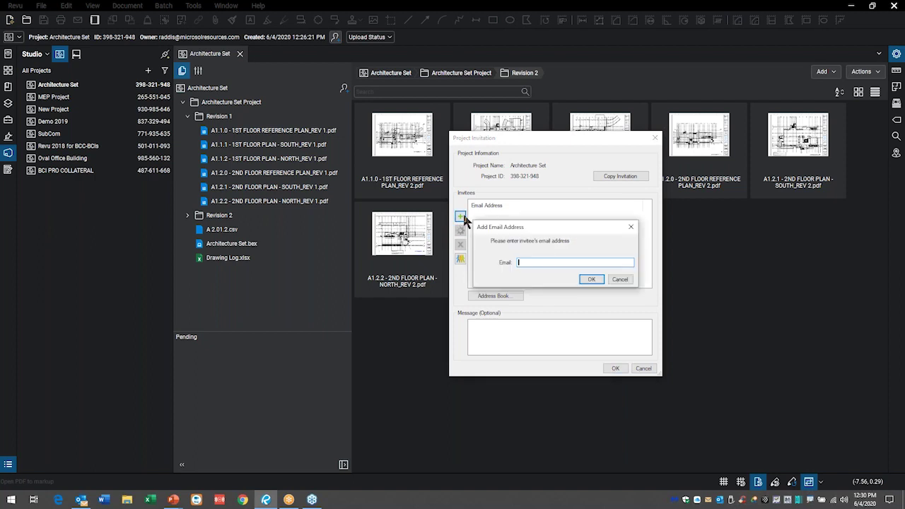
pyautogui.click(590, 279)
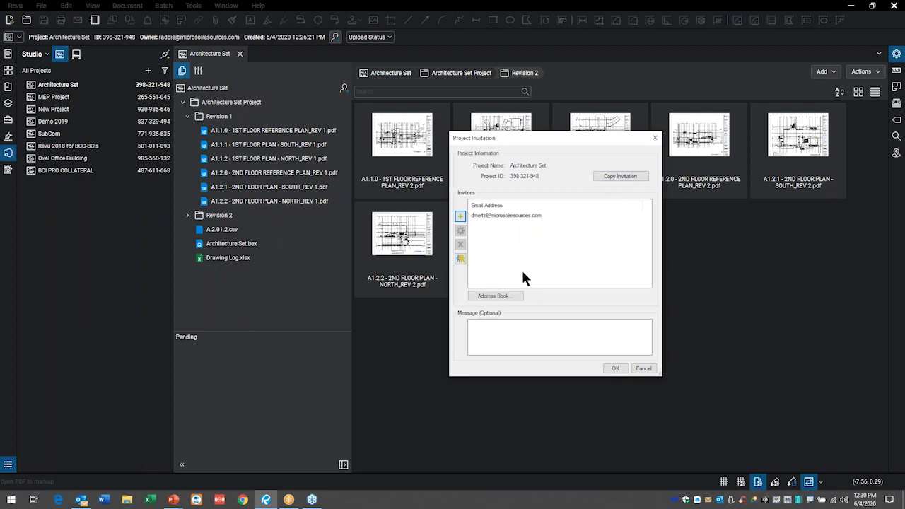
# - Send the invitation without picking a group and dismiss the invitations-sent confirmation
pyautogui.click(488, 334)
pyautogui.click(460, 259)
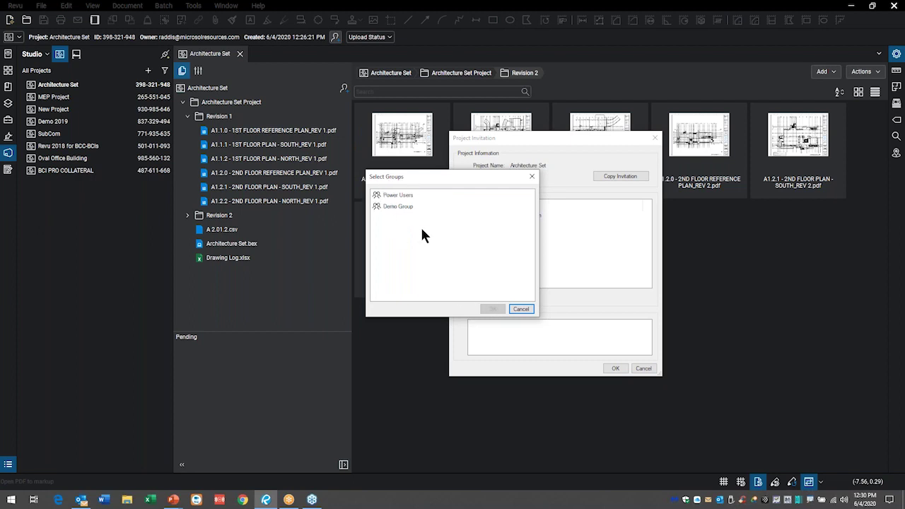
pyautogui.click(521, 309)
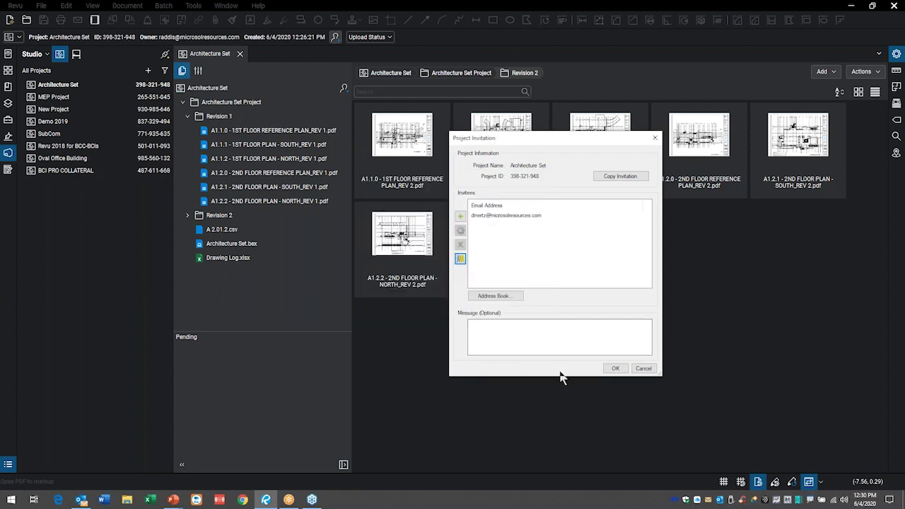
pyautogui.click(620, 372)
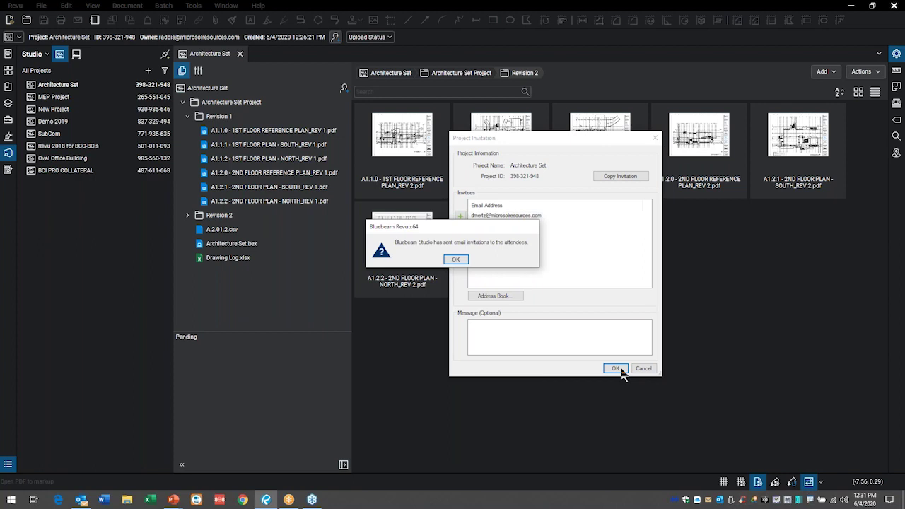
pyautogui.click(456, 259)
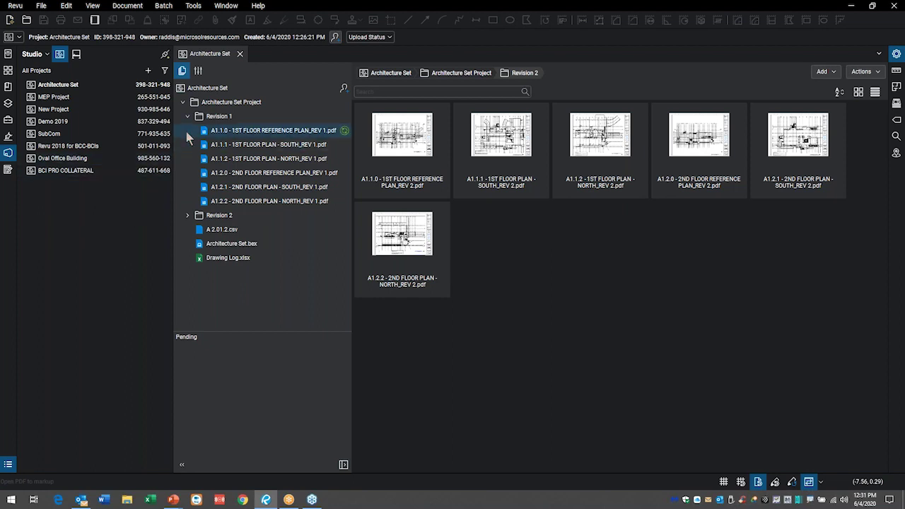
pyautogui.click(835, 73)
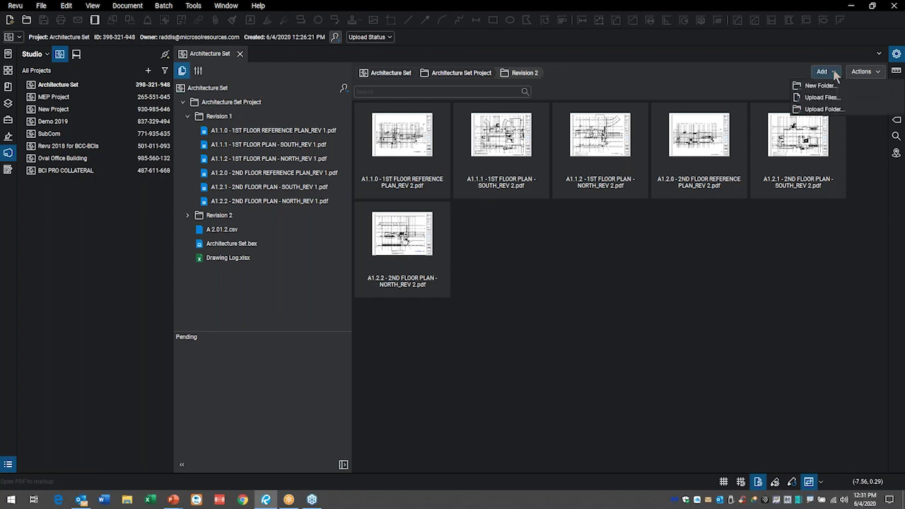
pyautogui.click(835, 73)
pyautogui.click(880, 73)
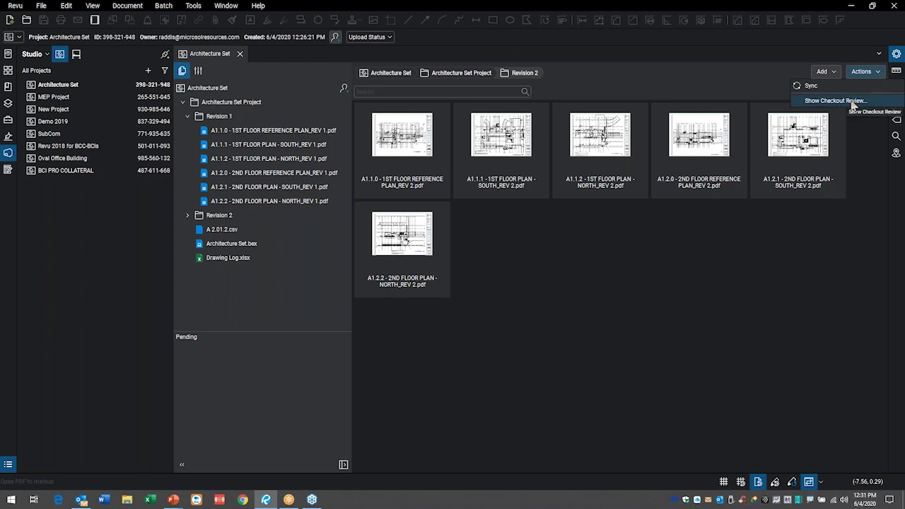
pyautogui.click(882, 74)
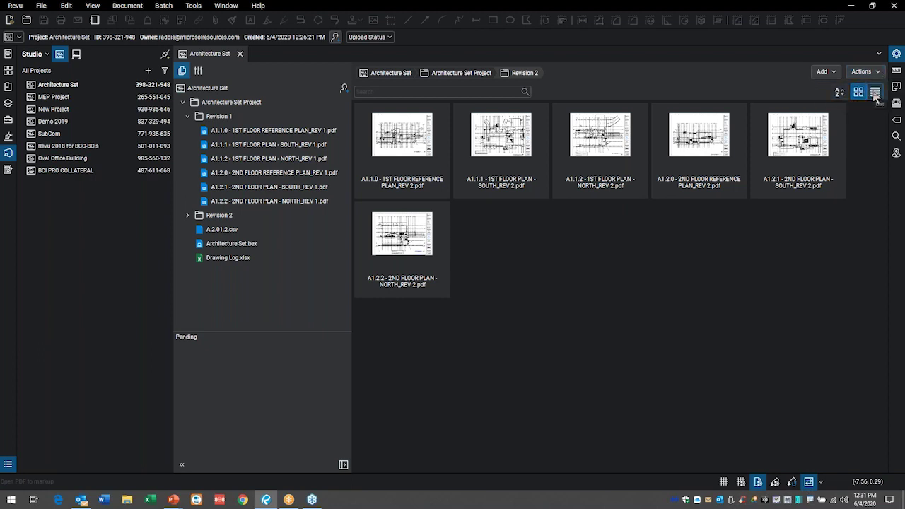
pyautogui.click(875, 93)
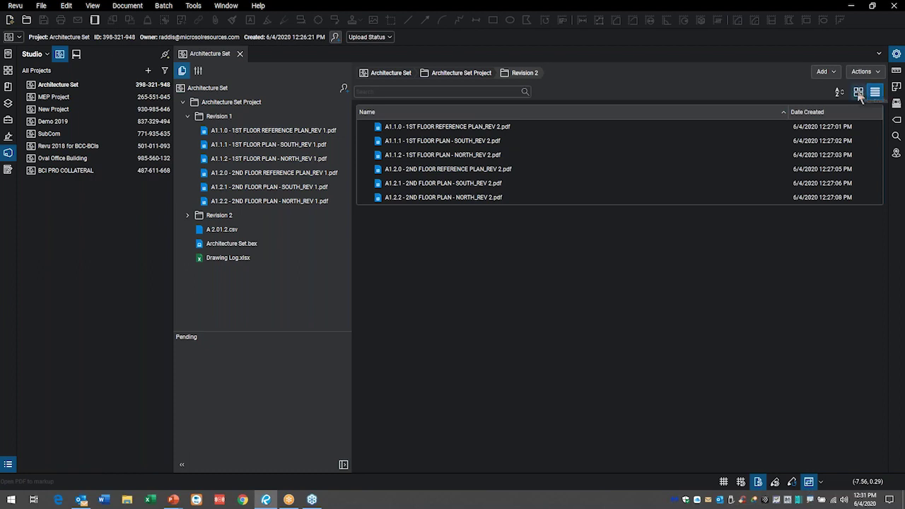
pyautogui.click(859, 93)
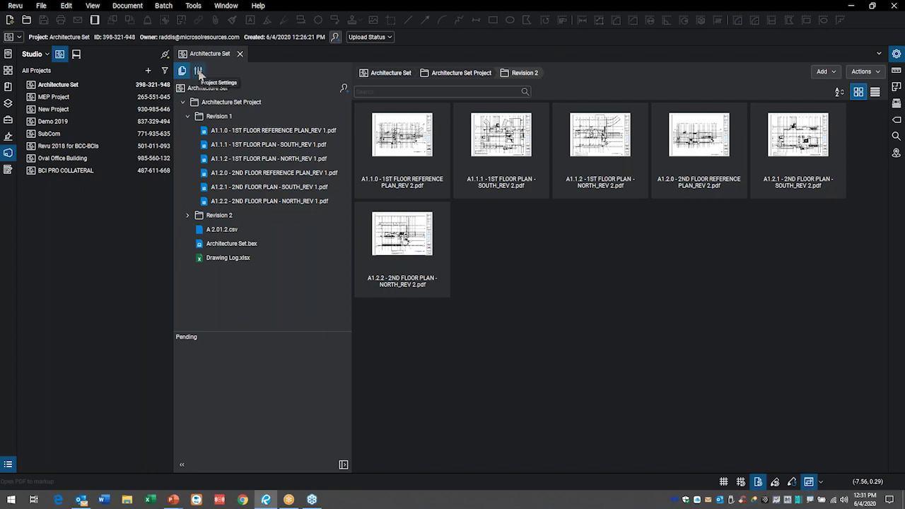
# - Turn off Restrict Users on the User Access tab of Project Settings
pyautogui.click(199, 72)
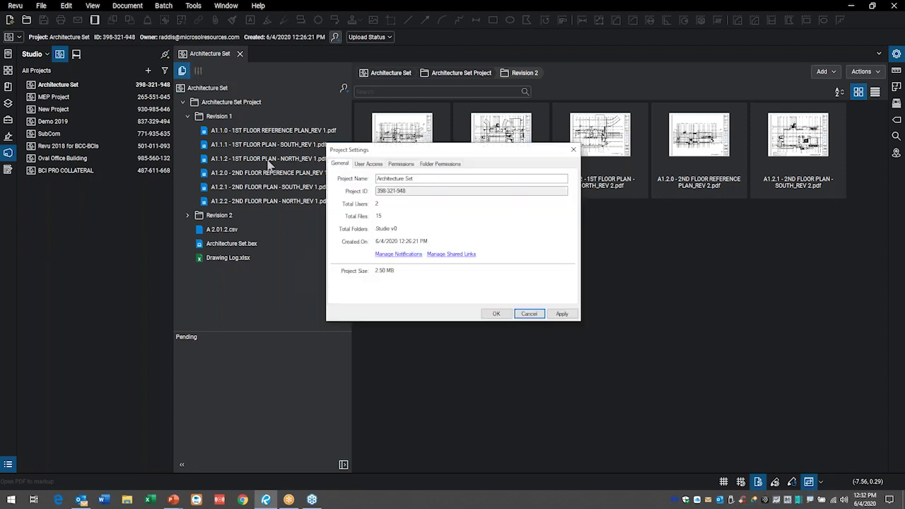
pyautogui.moveTo(422, 150); pyautogui.dragTo(572, 177)
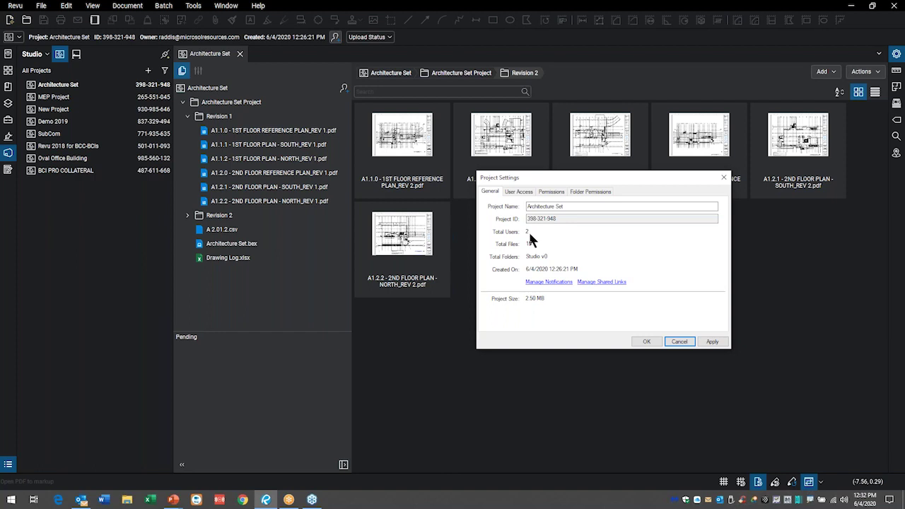
pyautogui.click(520, 191)
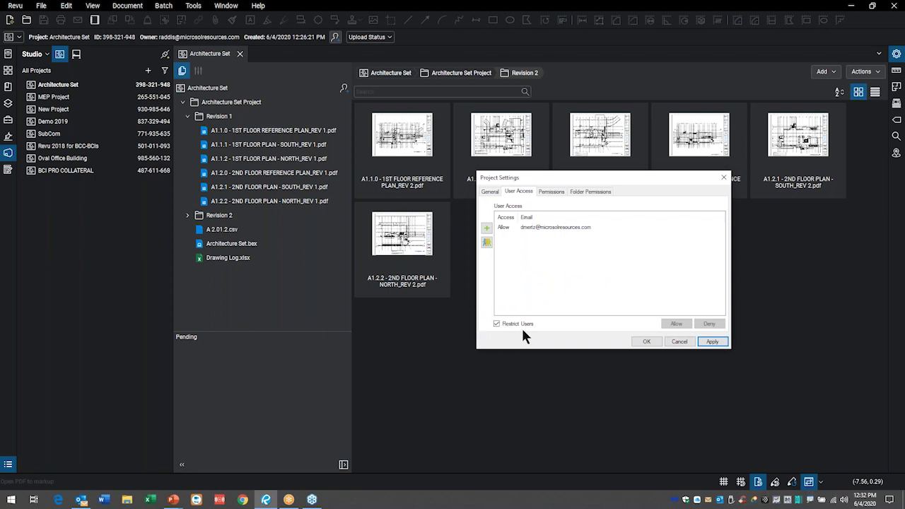
pyautogui.moveTo(542, 315)
pyautogui.mouseDown()
pyautogui.moveTo(529, 304)
pyautogui.moveTo(475, 331)
pyautogui.moveTo(544, 347)
pyautogui.moveTo(536, 300)
pyautogui.mouseUp()
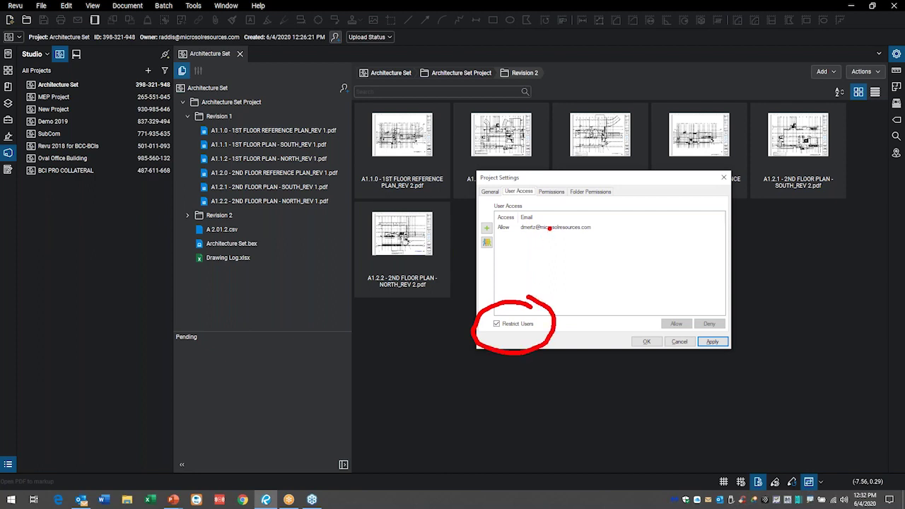
pyautogui.moveTo(551, 231); pyautogui.dragTo(606, 287)
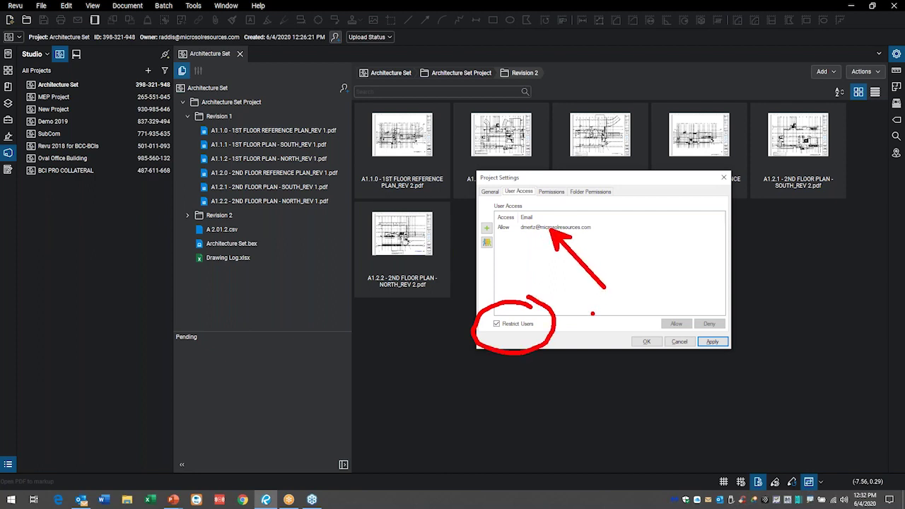
pyautogui.press('Escape')
pyautogui.click(497, 323)
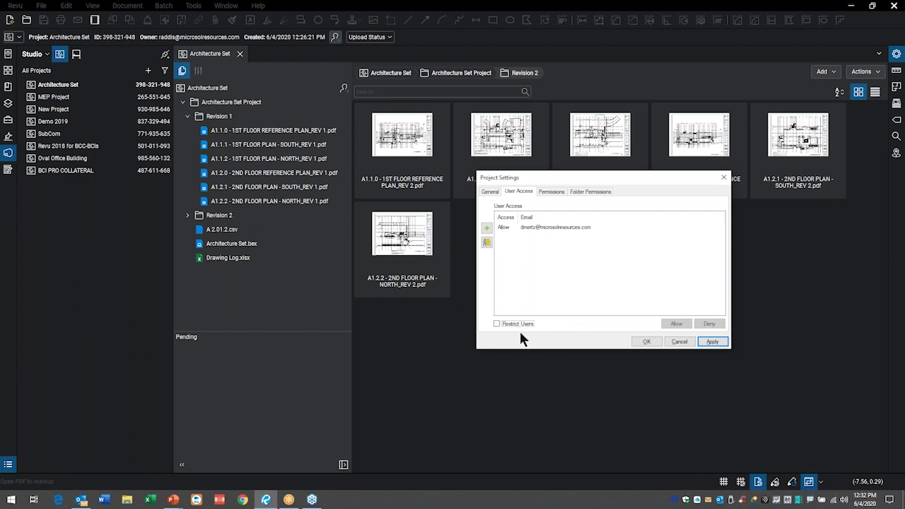
# - Set Attendees' Send PDFs to Sessions permission to Allow, then view Folder Permissions
pyautogui.click(551, 192)
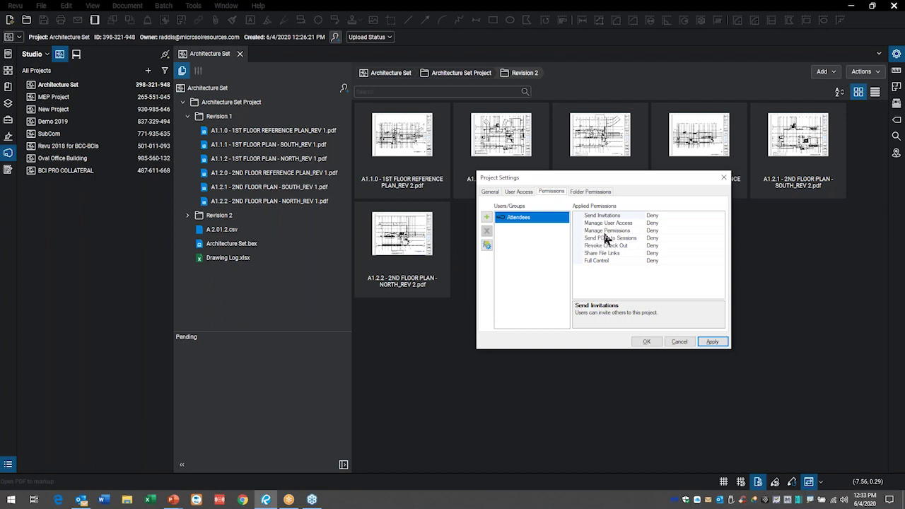
pyautogui.click(595, 239)
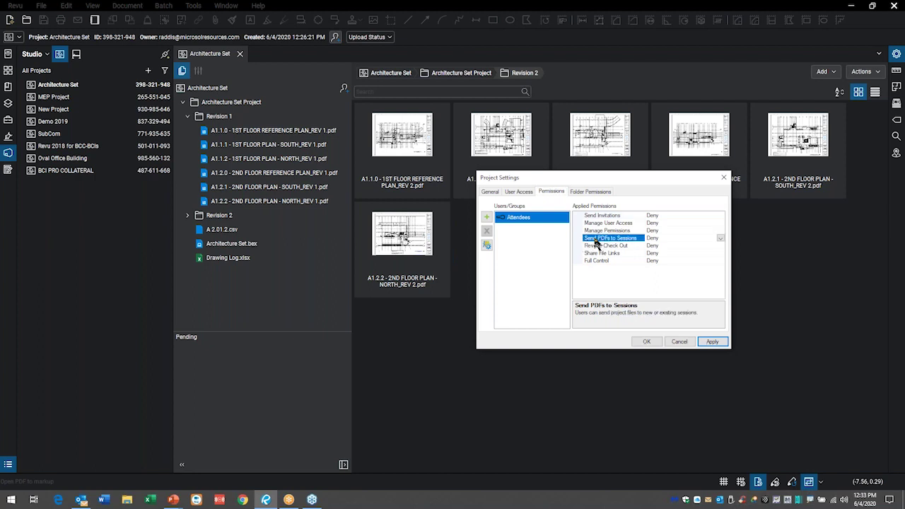
pyautogui.click(721, 238)
pyautogui.click(661, 256)
pyautogui.click(602, 191)
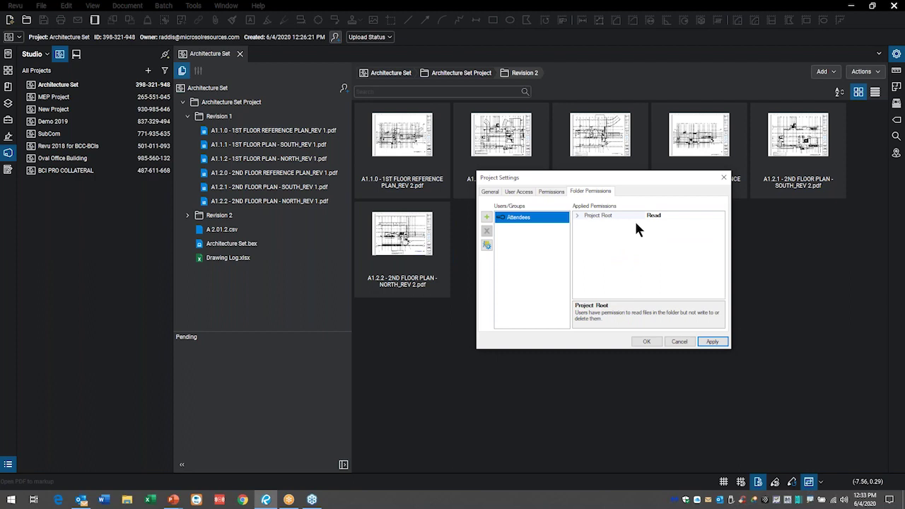
# - Give Attendees Read / Write on the Architecture Set Project folder and close Project Settings
pyautogui.click(578, 215)
pyautogui.click(587, 223)
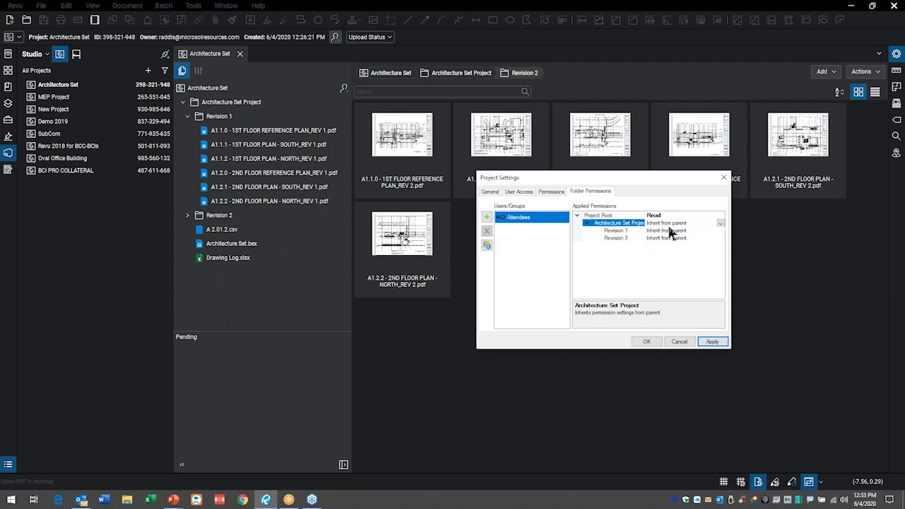
pyautogui.click(721, 223)
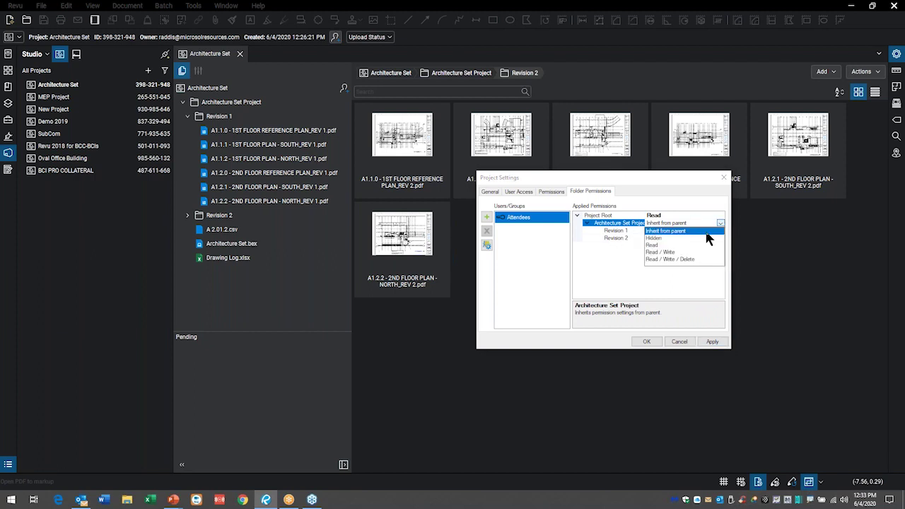
pyautogui.click(664, 252)
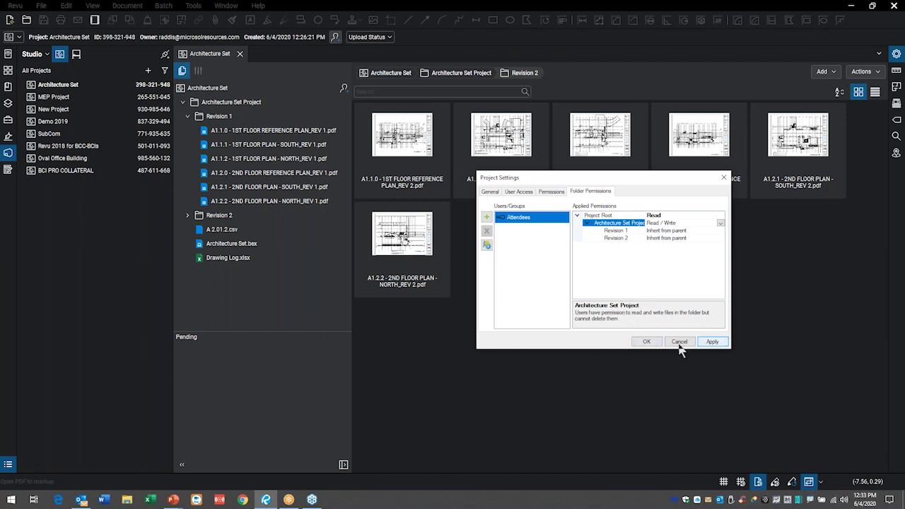
pyautogui.click(645, 343)
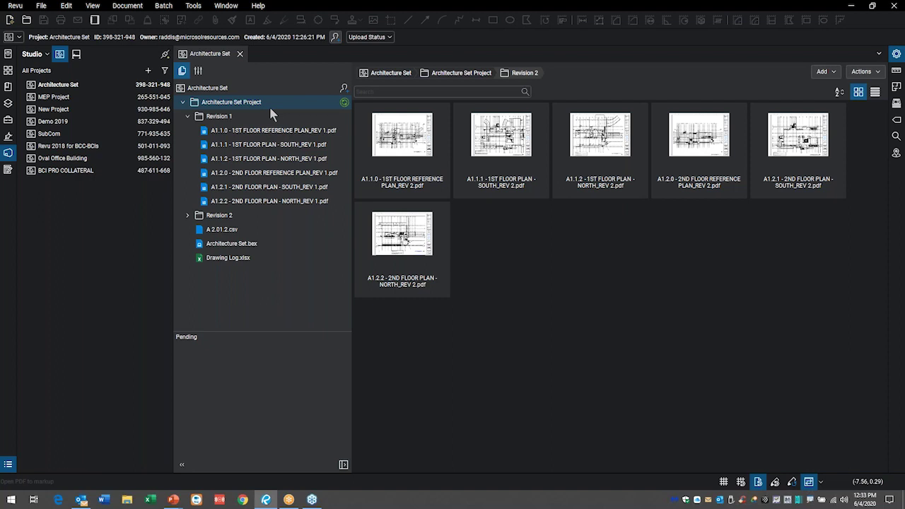
pyautogui.click(200, 71)
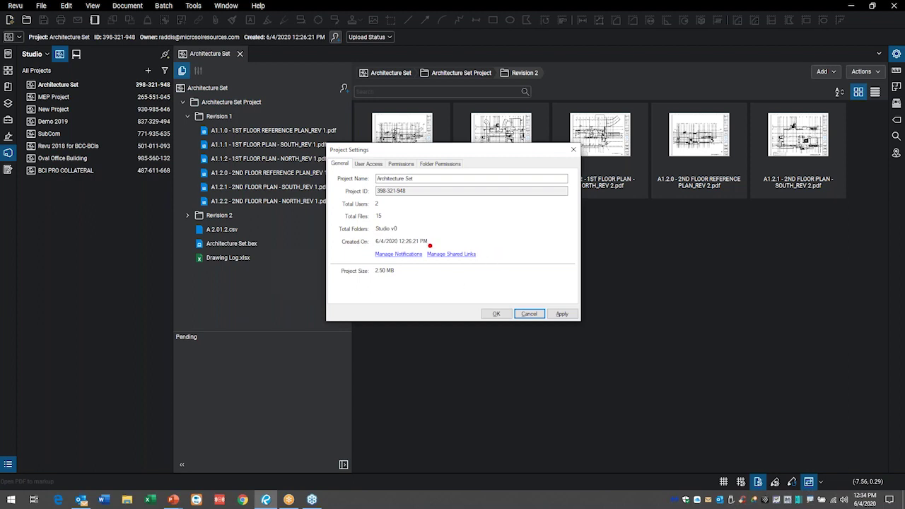
pyautogui.moveTo(433, 240)
pyautogui.mouseDown()
pyautogui.moveTo(341, 264)
pyautogui.moveTo(522, 260)
pyautogui.moveTo(407, 224)
pyautogui.moveTo(386, 236)
pyautogui.mouseUp()
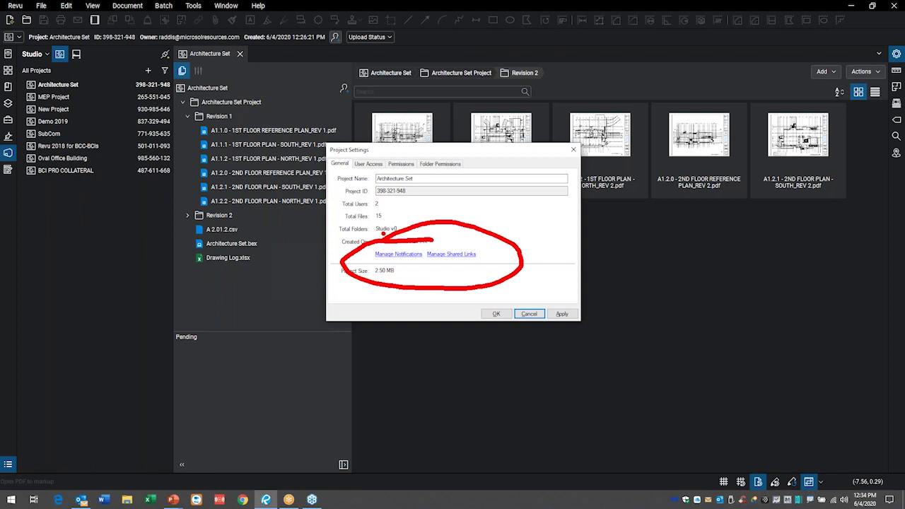
pyautogui.press('Escape')
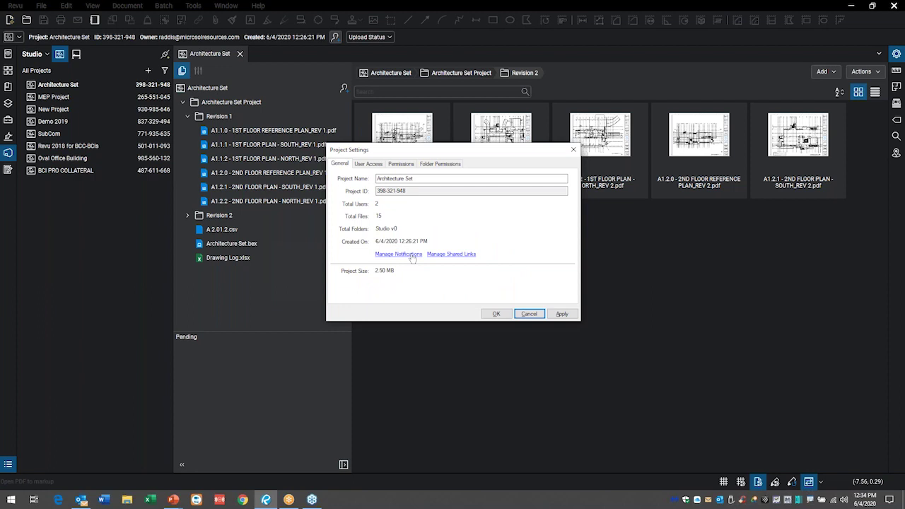
pyautogui.click(413, 254)
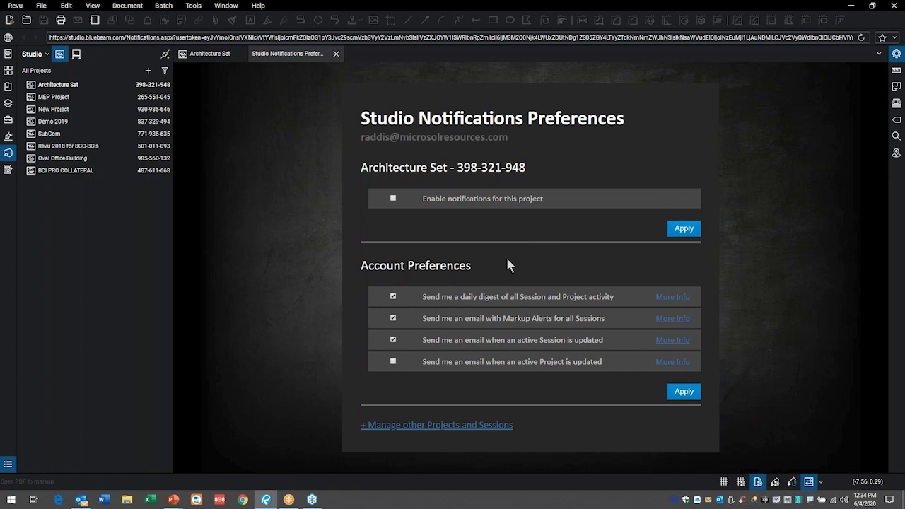
pyautogui.click(337, 54)
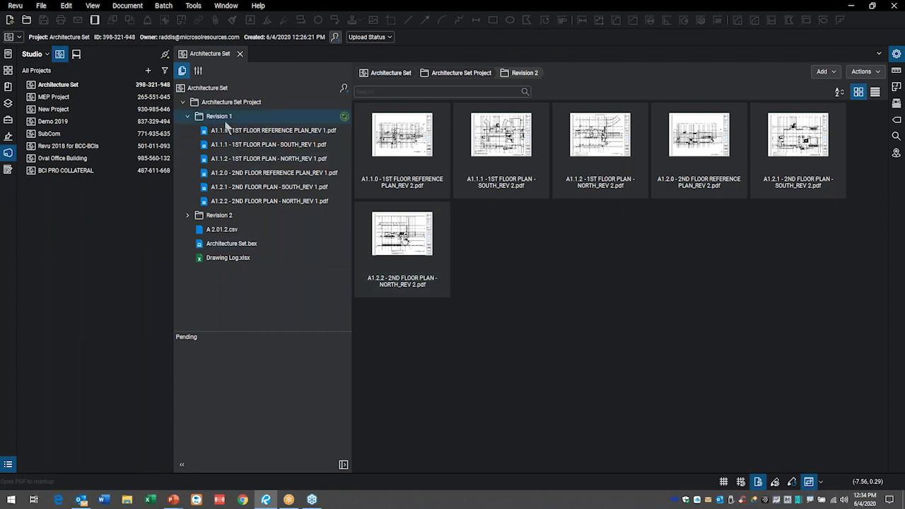
# - Open the A1.1.1 south floor plan from the Revision 1 folder, bringing up the Split View prompt
pyautogui.moveTo(300, 146)
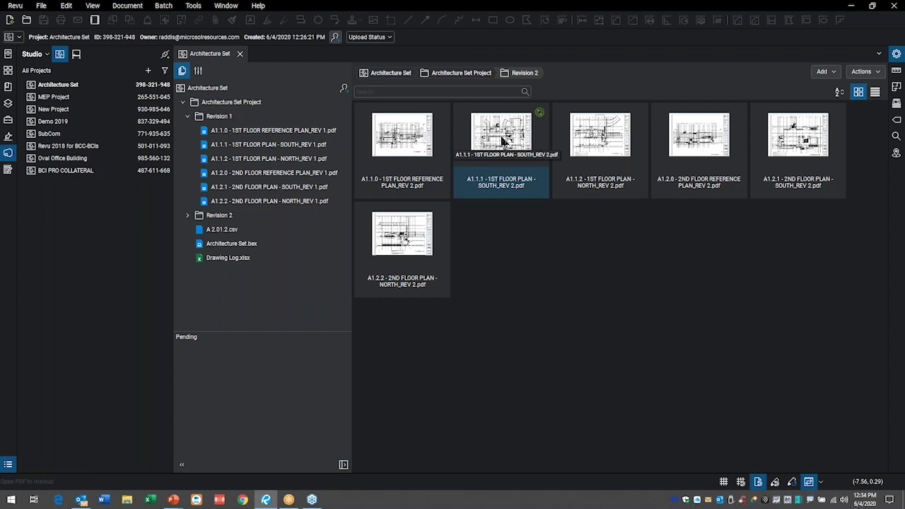
pyautogui.click(264, 146)
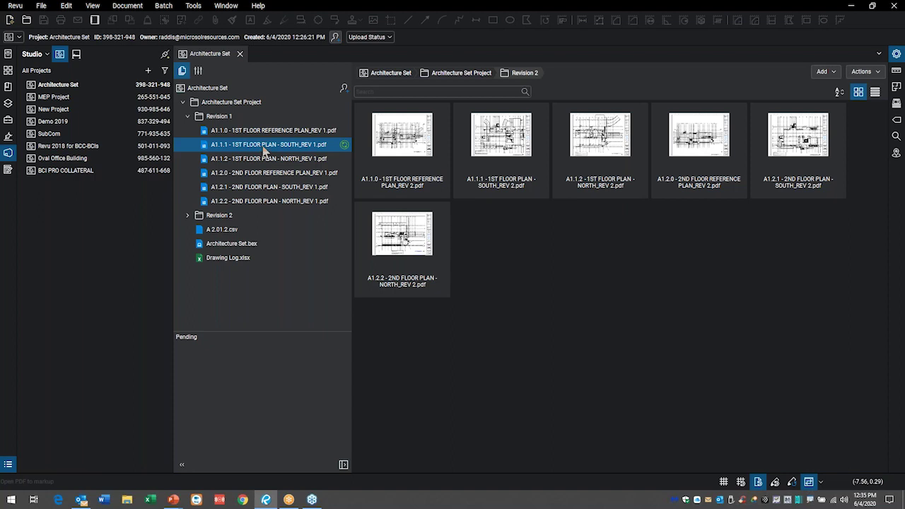
pyautogui.rightClick(266, 150)
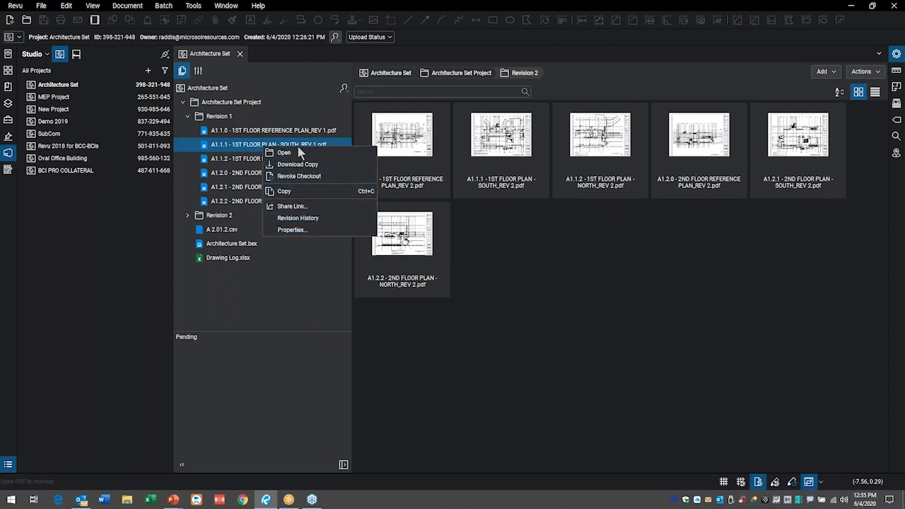
pyautogui.click(225, 118)
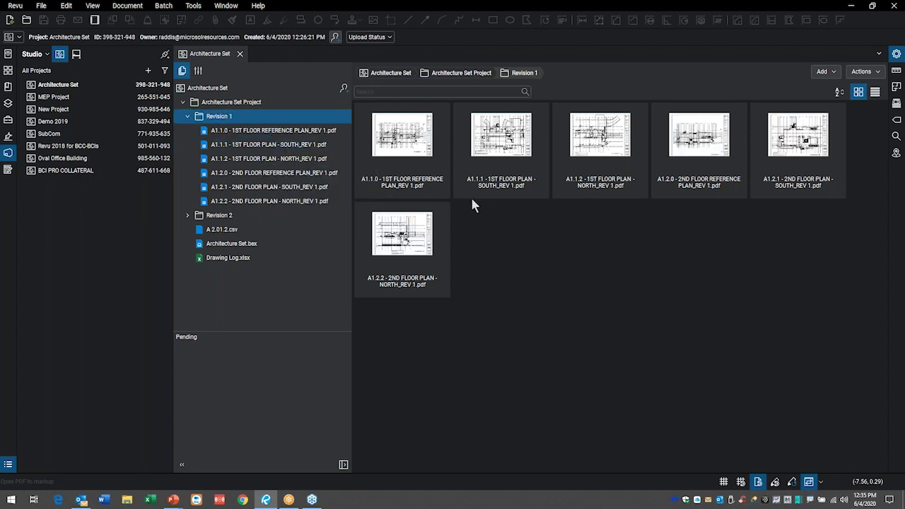
pyautogui.rightClick(498, 147)
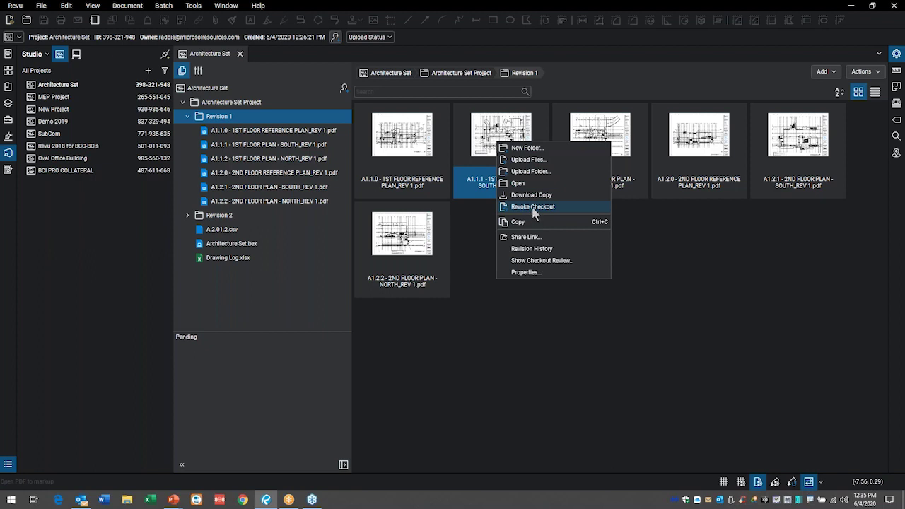
pyautogui.click(491, 126)
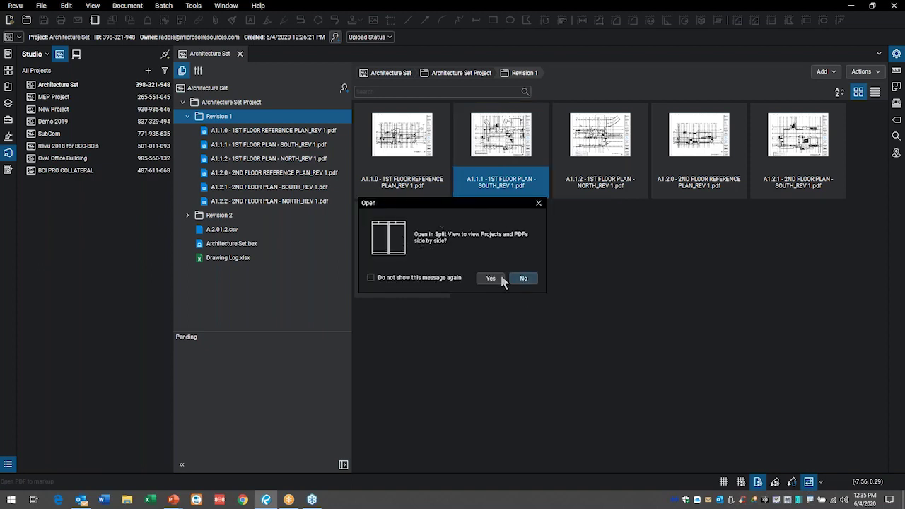
# - Open A1.1.1 without Split View and close it, then open A1.1.2 north plan alone and show its tab options
pyautogui.click(523, 278)
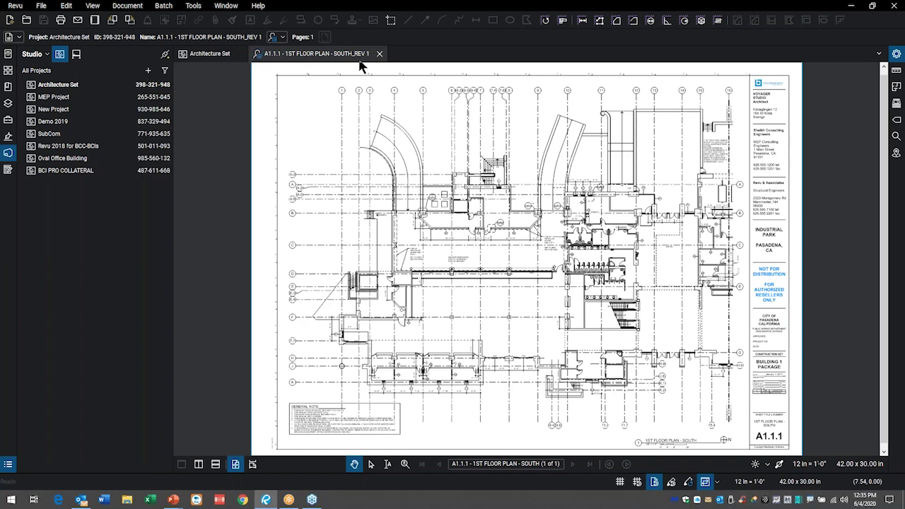
pyautogui.click(379, 53)
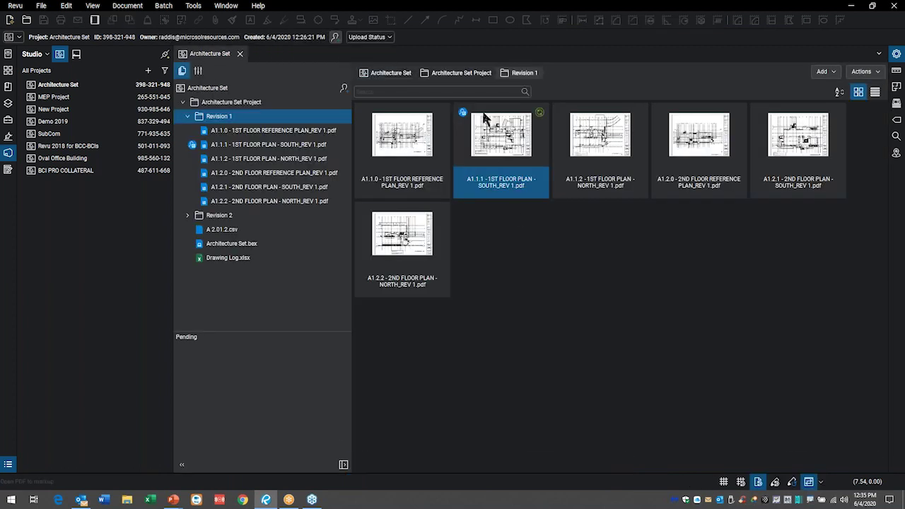
pyautogui.doubleClick(610, 146)
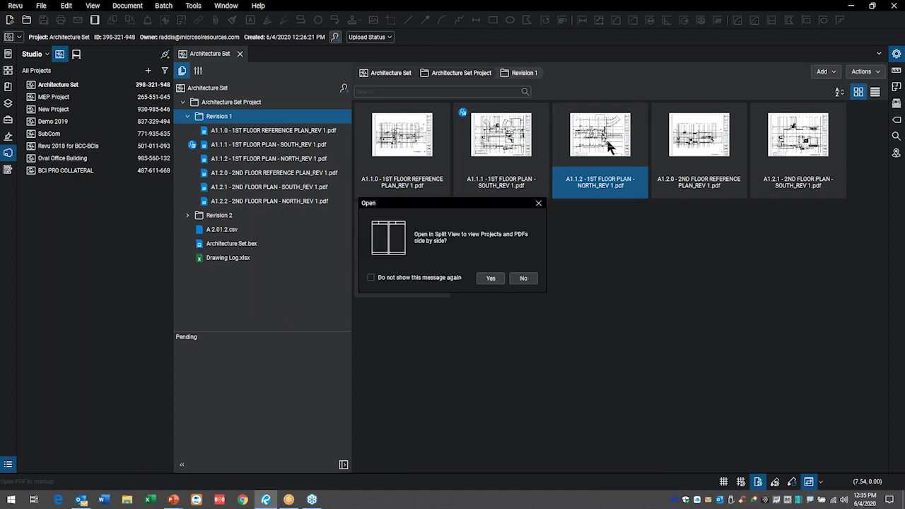
pyautogui.click(524, 279)
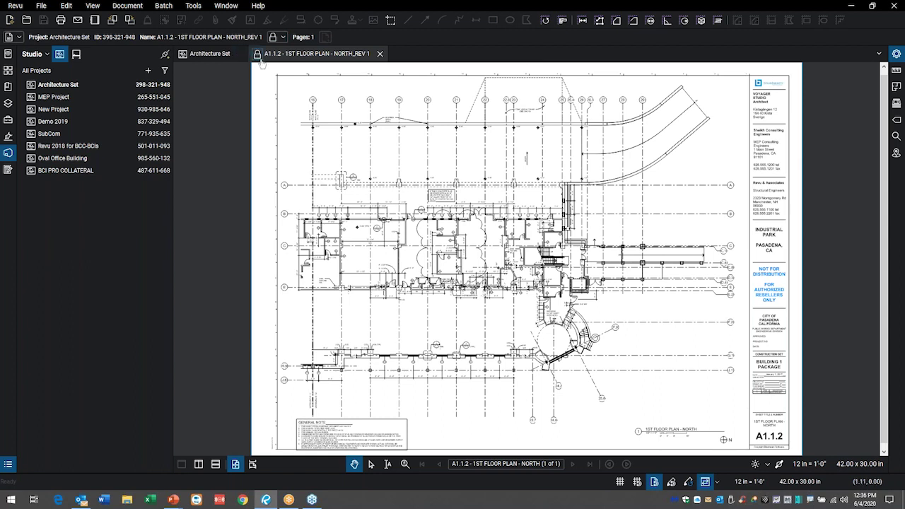
pyautogui.moveTo(261, 44)
pyautogui.mouseDown()
pyautogui.moveTo(255, 78)
pyautogui.moveTo(271, 39)
pyautogui.mouseUp()
pyautogui.rightClick(261, 59)
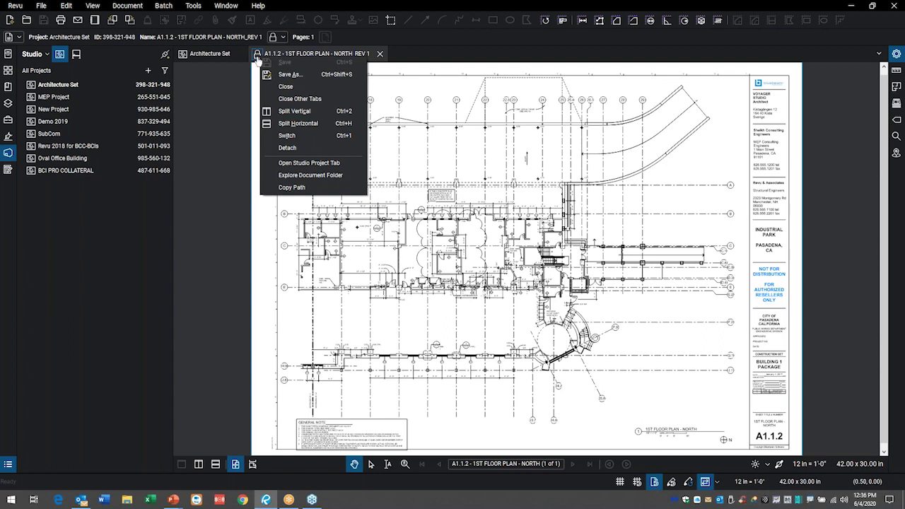
# - Check out the A1.1.2 north floor plan for editing
pyautogui.click(258, 59)
pyautogui.click(258, 57)
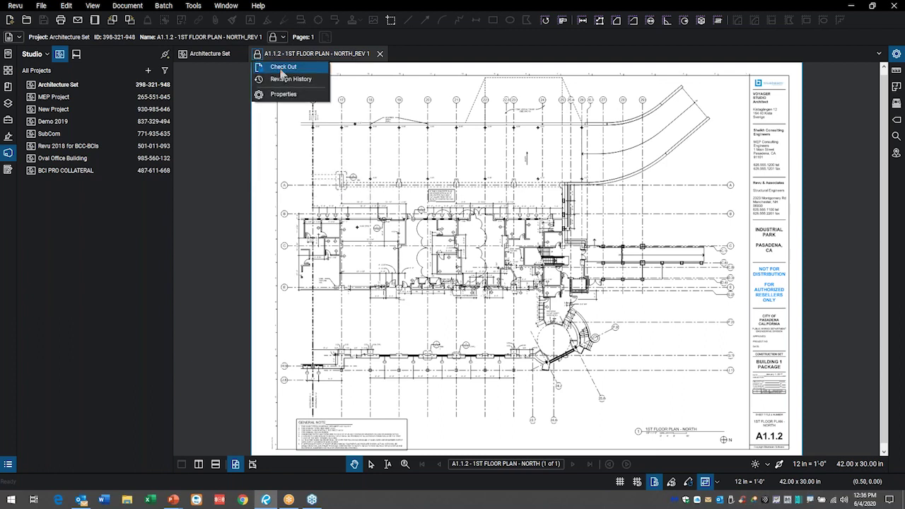
pyautogui.click(281, 69)
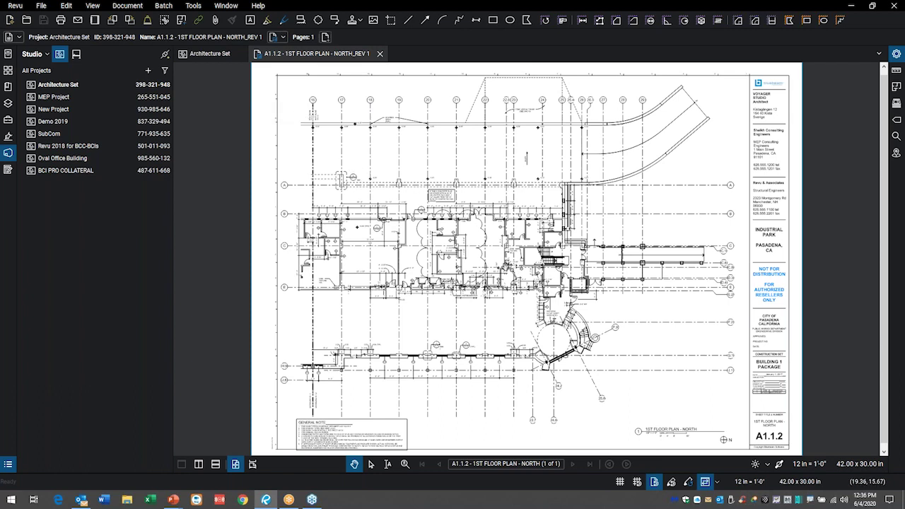
# - Zoom in and draw a red revision cloud around room 110B
pyautogui.scroll(5, 508, 267)
pyautogui.scroll(2, 527, 259)
pyautogui.click(319, 20)
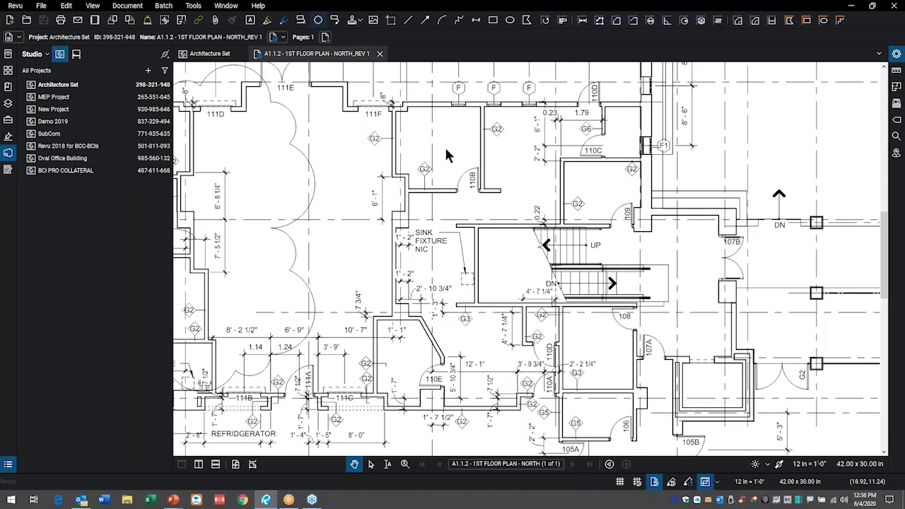
pyautogui.moveTo(441, 141); pyautogui.dragTo(526, 210)
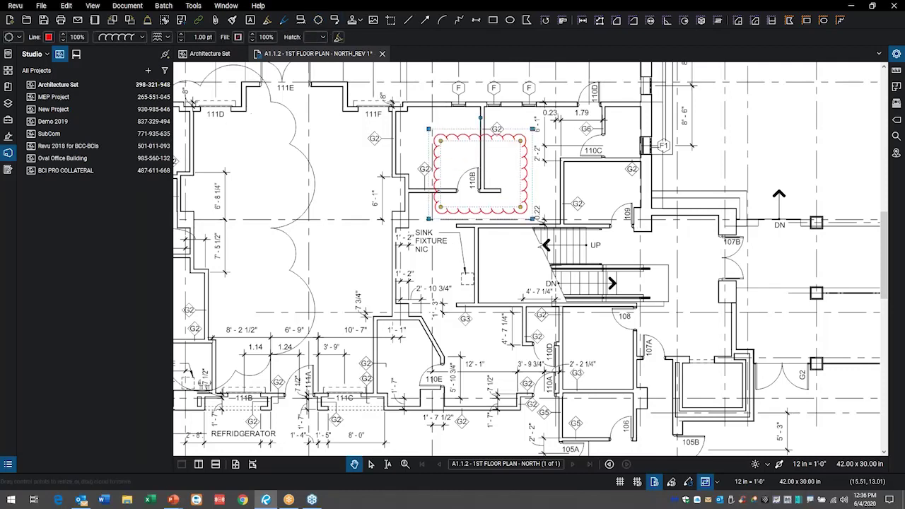
# - Place two RT symbols from Reid's Tools, in the large room and near the stairs
pyautogui.click(7, 120)
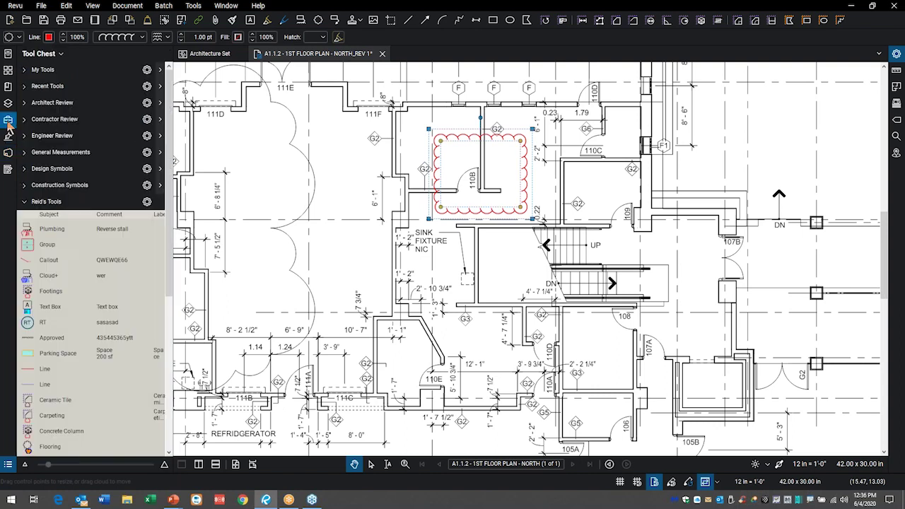
pyautogui.click(39, 322)
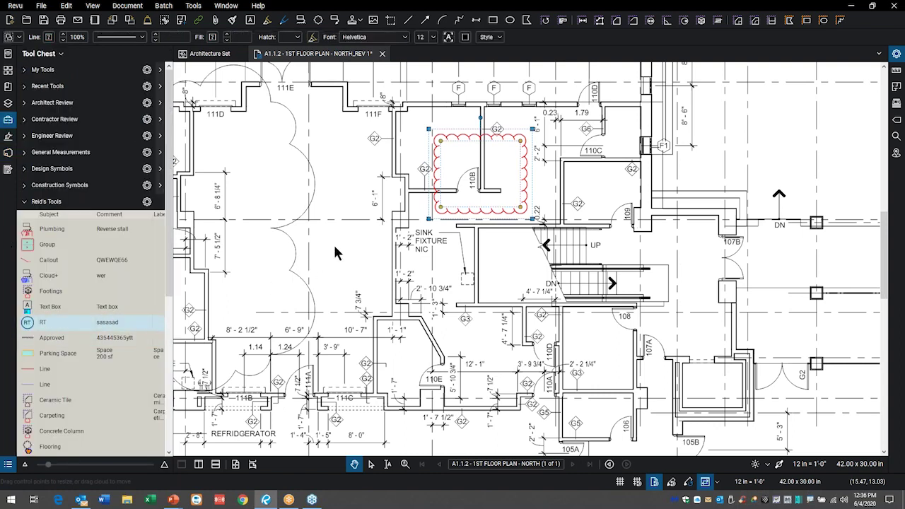
pyautogui.click(307, 257)
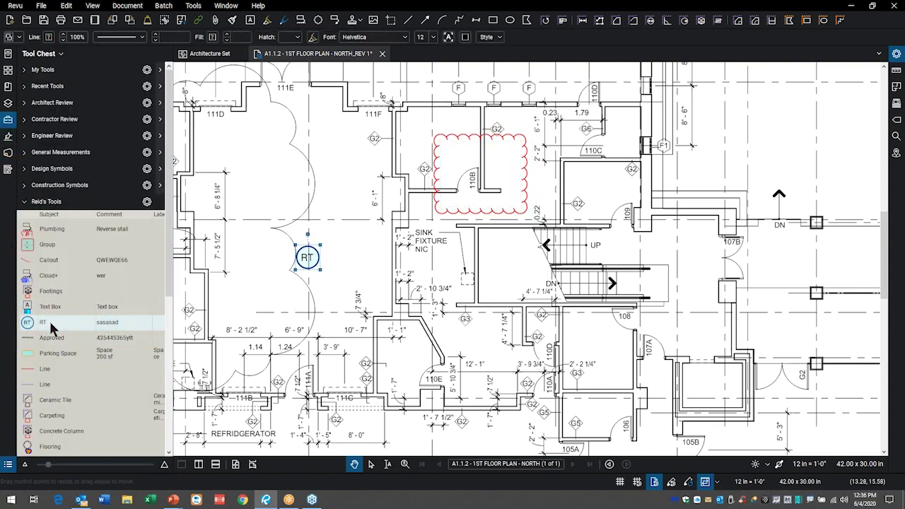
pyautogui.click(505, 254)
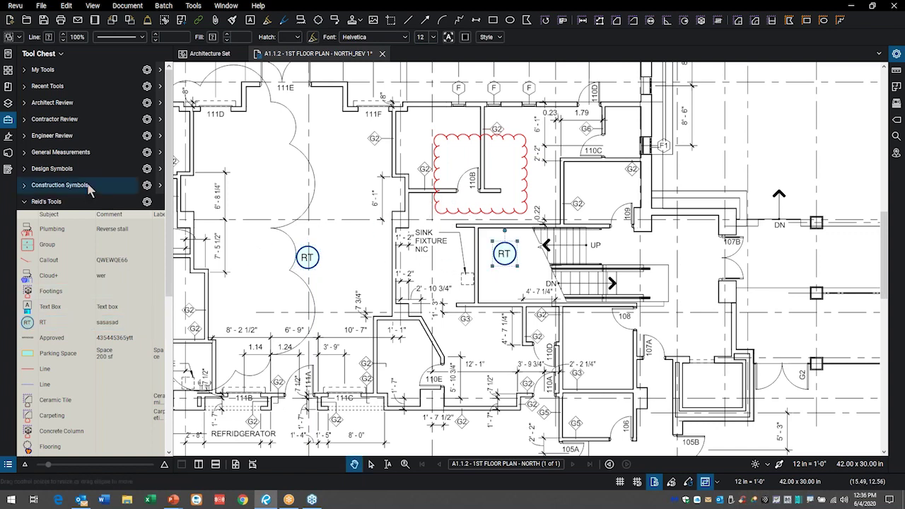
pyautogui.click(8, 120)
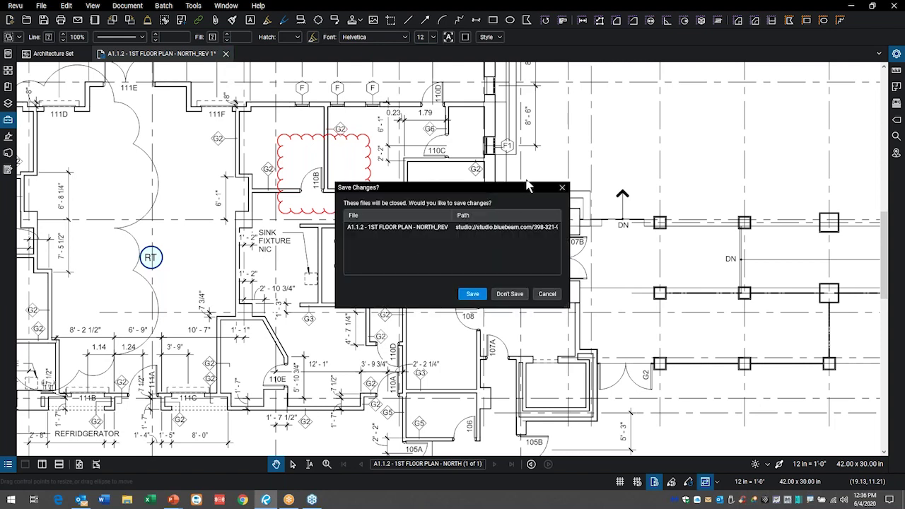
# - Save the markups and check A1.1.2 back in with the comment 'added some markups'
pyautogui.click(478, 298)
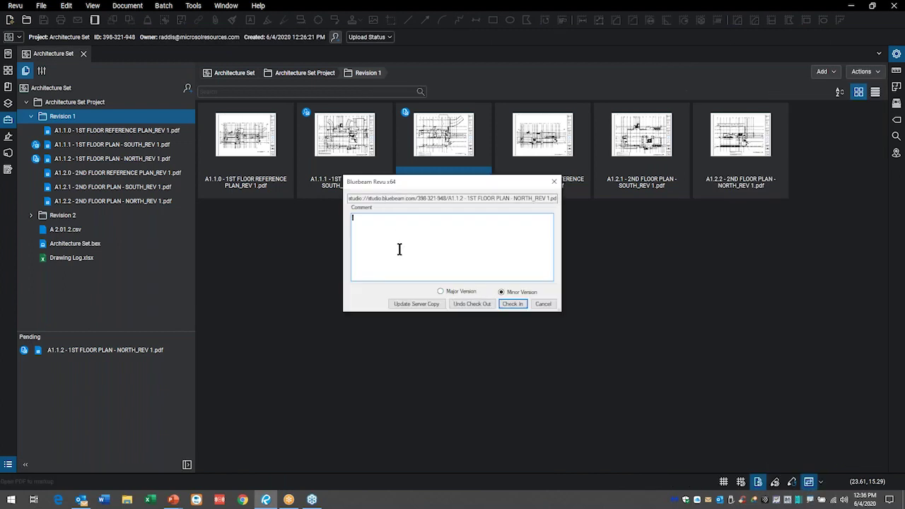
pyautogui.write('added some markups')
pyautogui.click(516, 305)
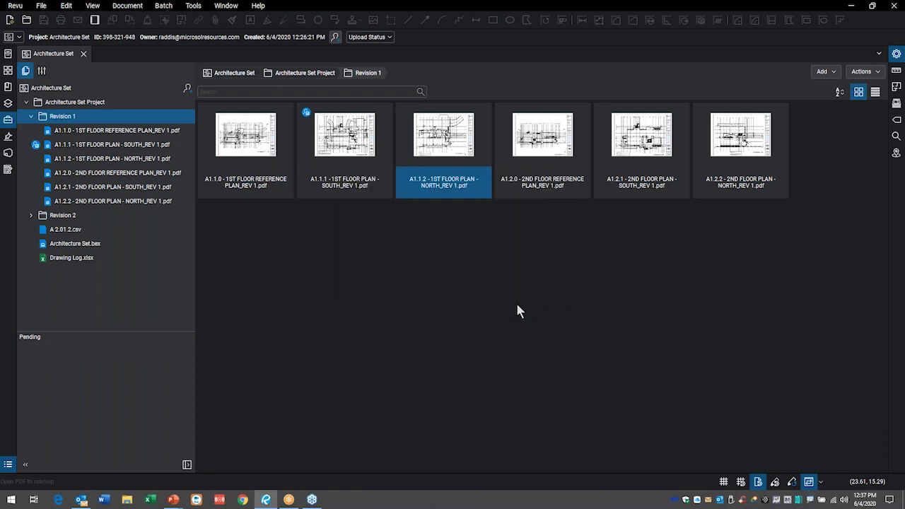
# - Review the checked-out files under Actions and close the empty Checkout Review
pyautogui.click(876, 72)
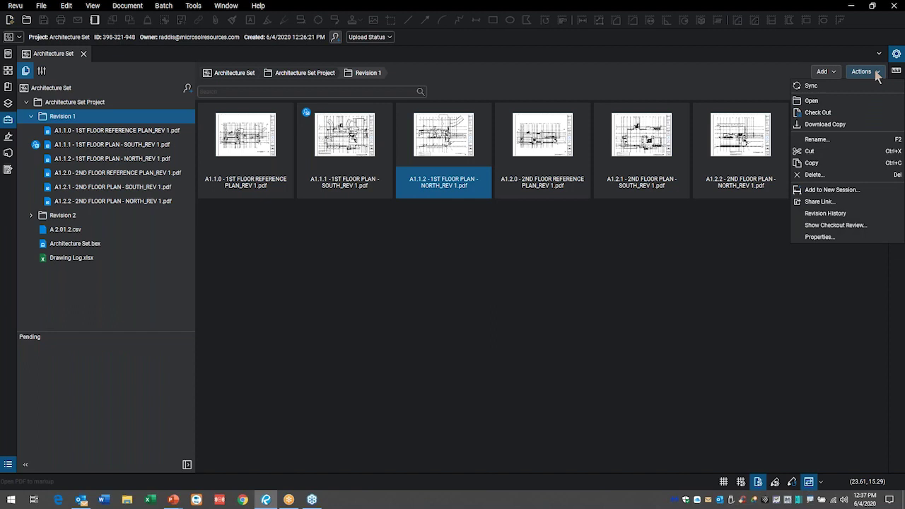
pyautogui.click(770, 237)
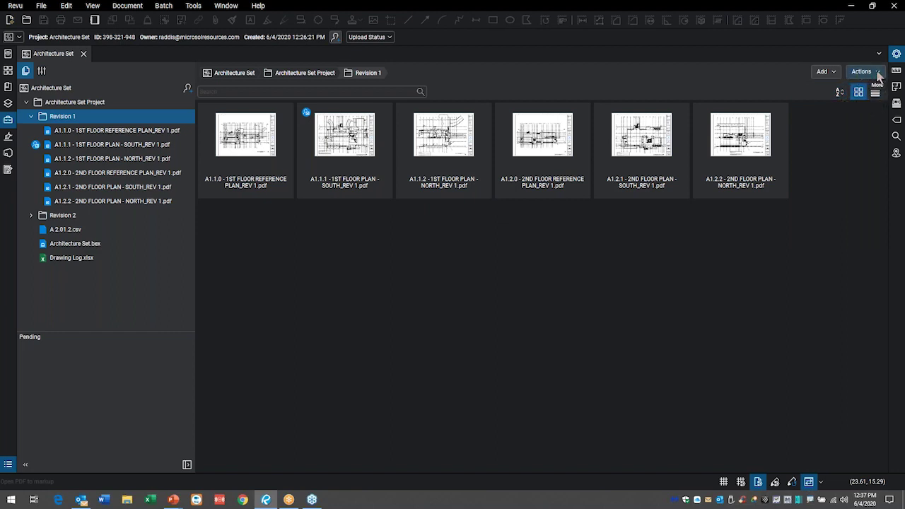
pyautogui.click(878, 72)
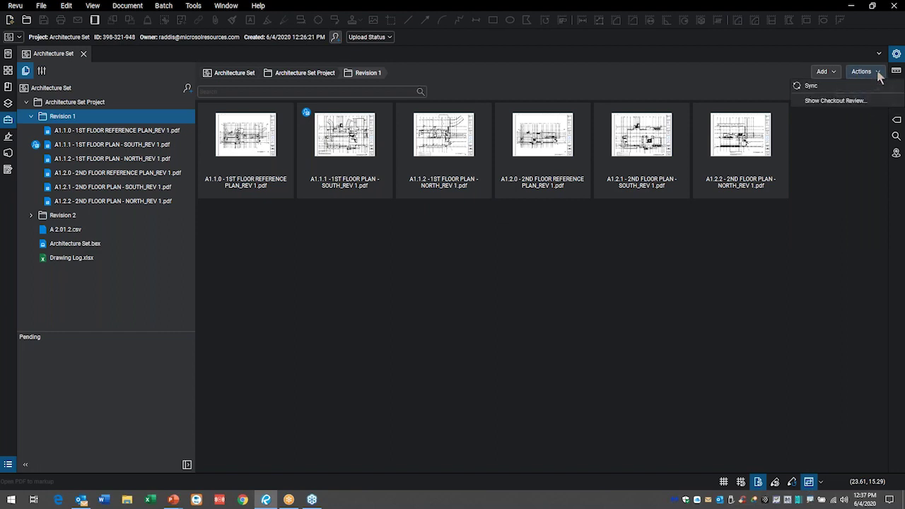
pyautogui.click(849, 101)
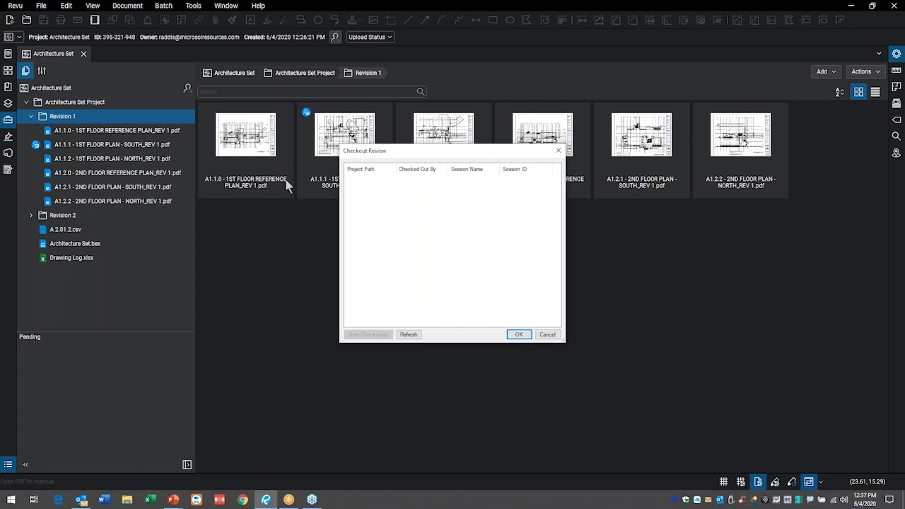
pyautogui.click(551, 335)
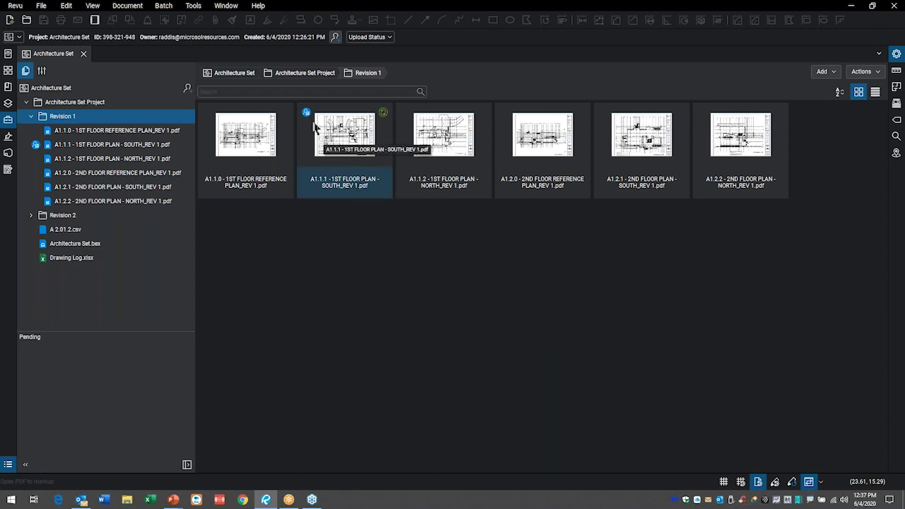
# - Show the Revision History of the A1.1.2 file
pyautogui.moveTo(306, 115)
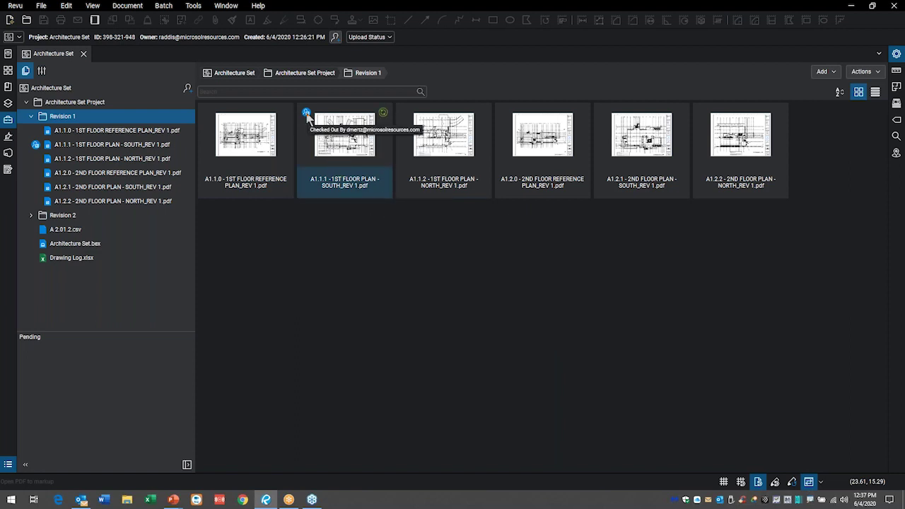
pyautogui.rightClick(444, 145)
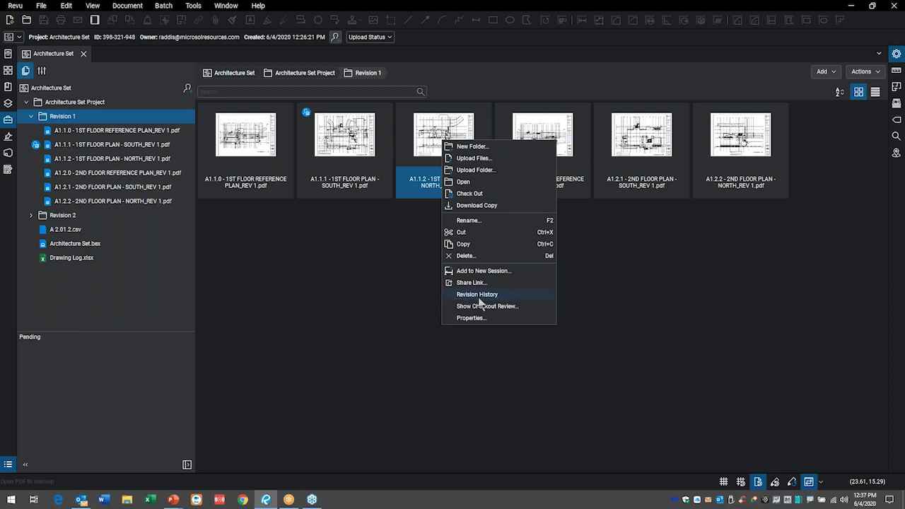
pyautogui.click(478, 294)
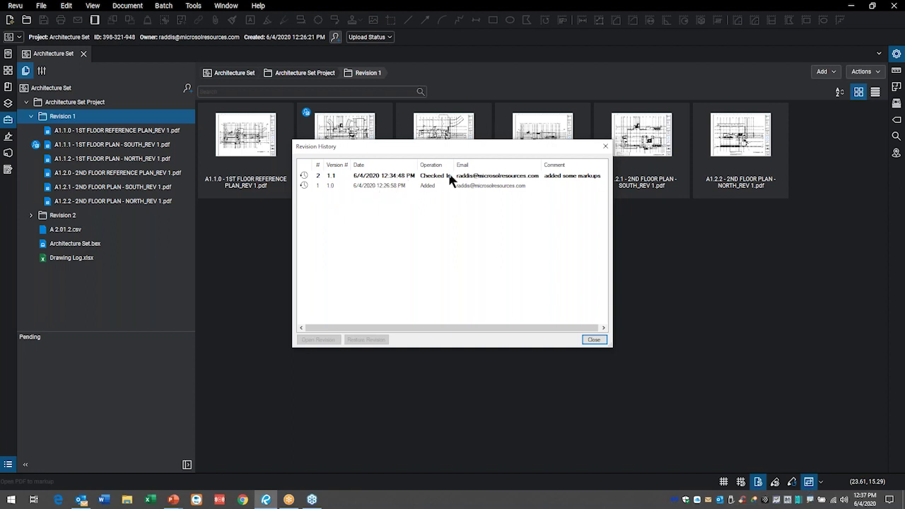
# - Inspect revisions 1.0 and 1.1, close Revision History, and select Architecture Set Project
pyautogui.click(385, 190)
pyautogui.click(378, 177)
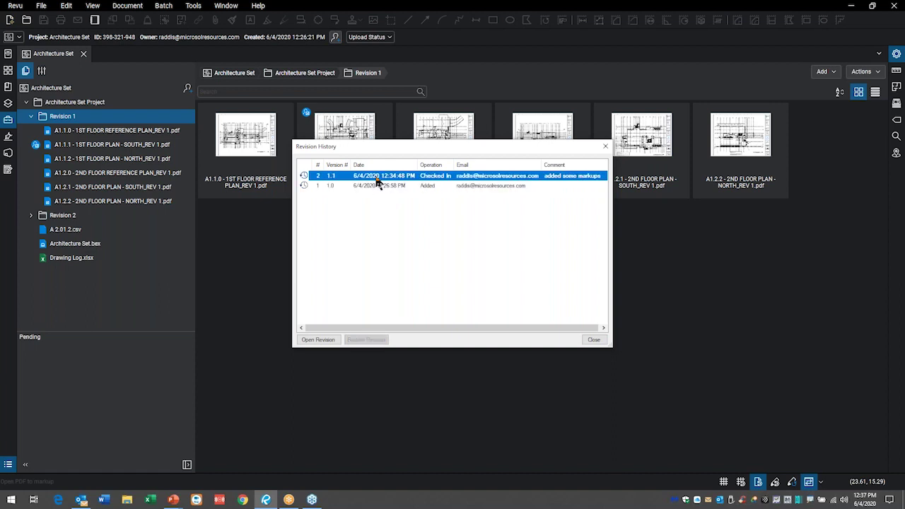
pyautogui.click(373, 187)
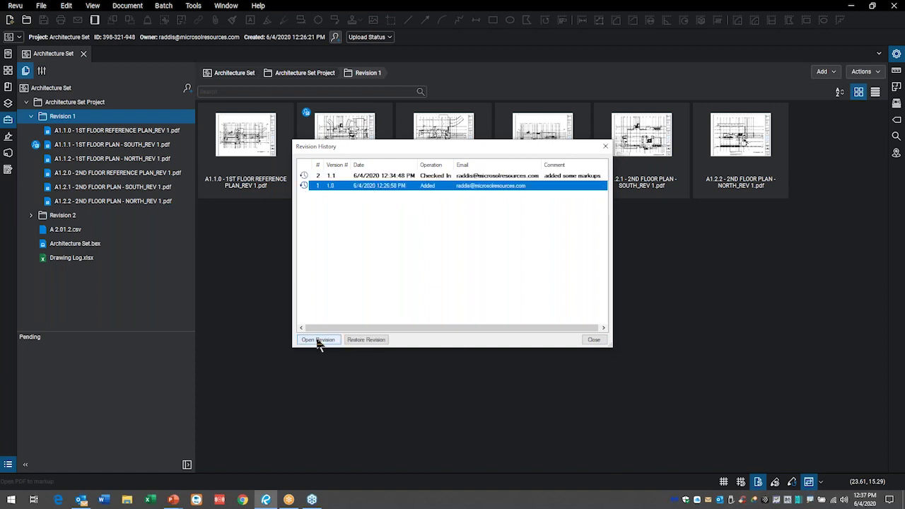
pyautogui.click(594, 341)
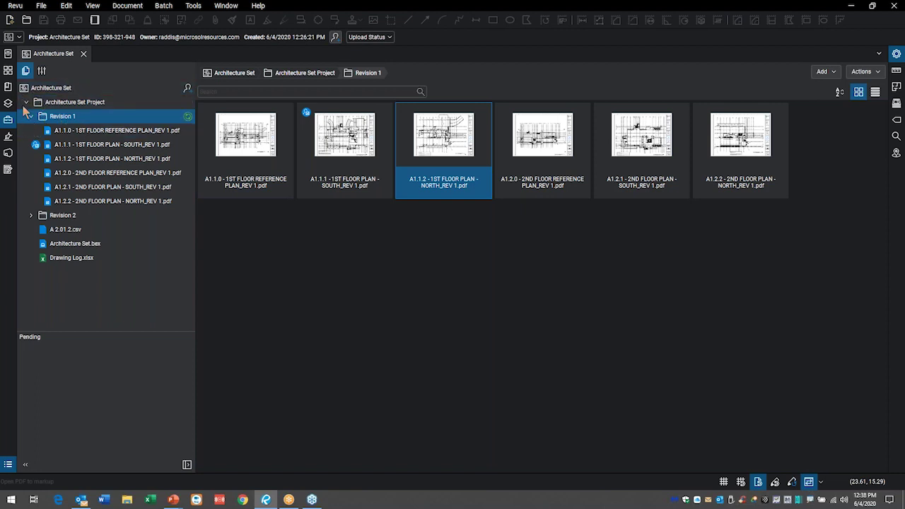
pyautogui.click(23, 102)
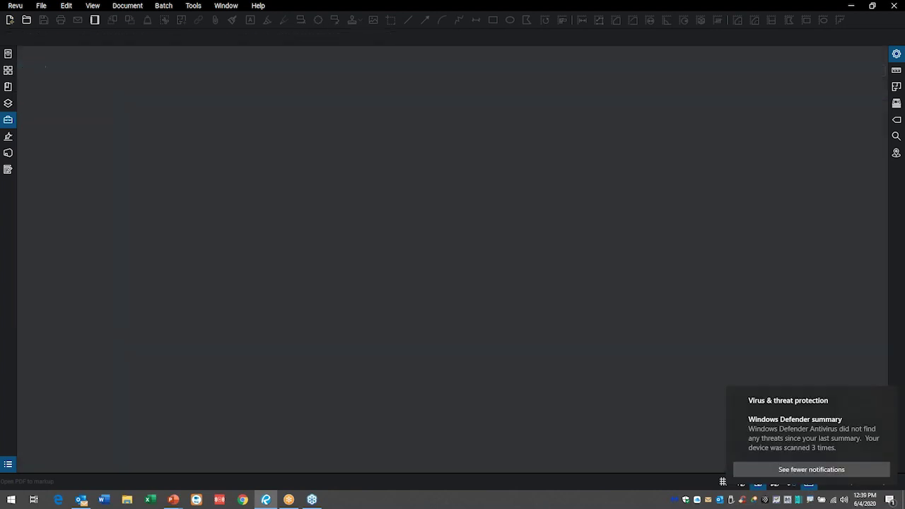
# - Switch the Studio panel to Sessions and choose New Session from the + menu
pyautogui.click(8, 153)
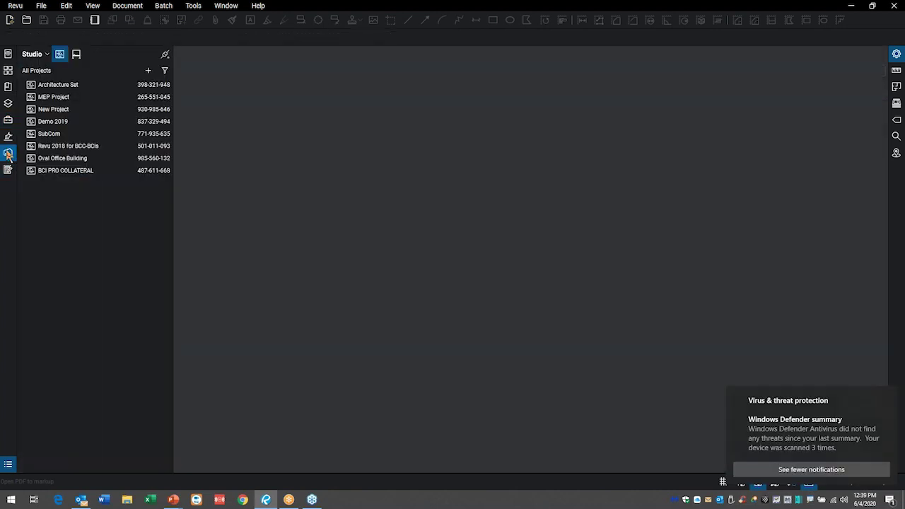
pyautogui.click(75, 57)
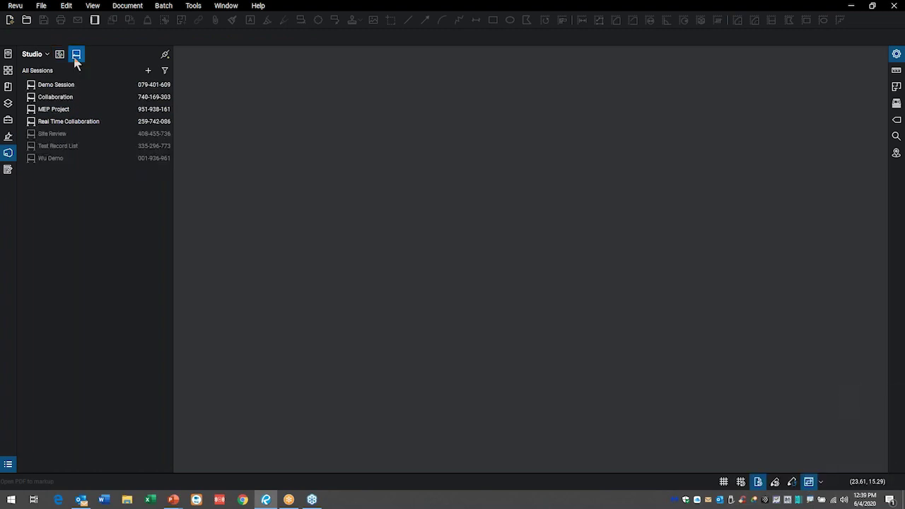
pyautogui.click(149, 73)
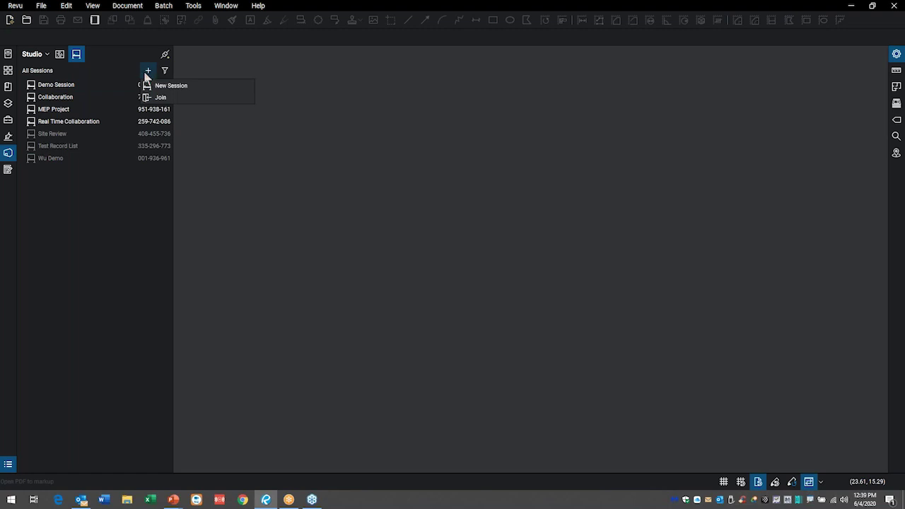
pyautogui.click(60, 56)
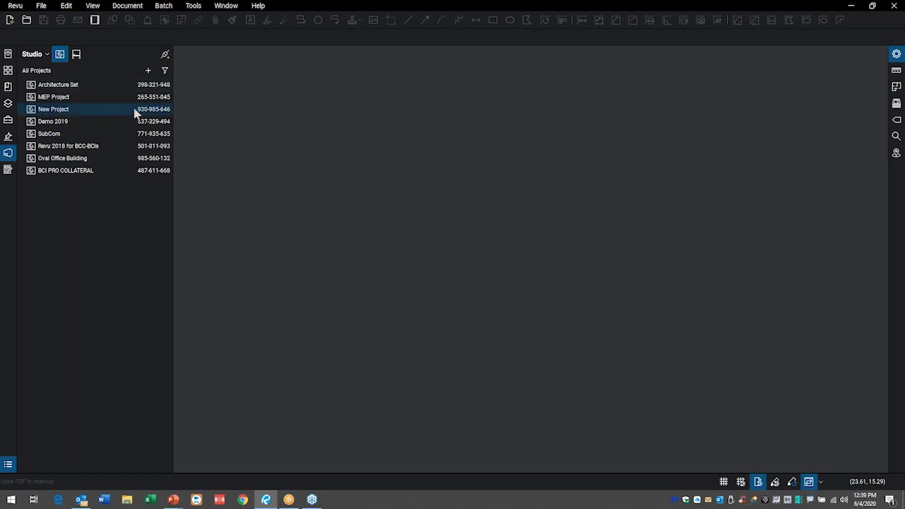
pyautogui.click(149, 72)
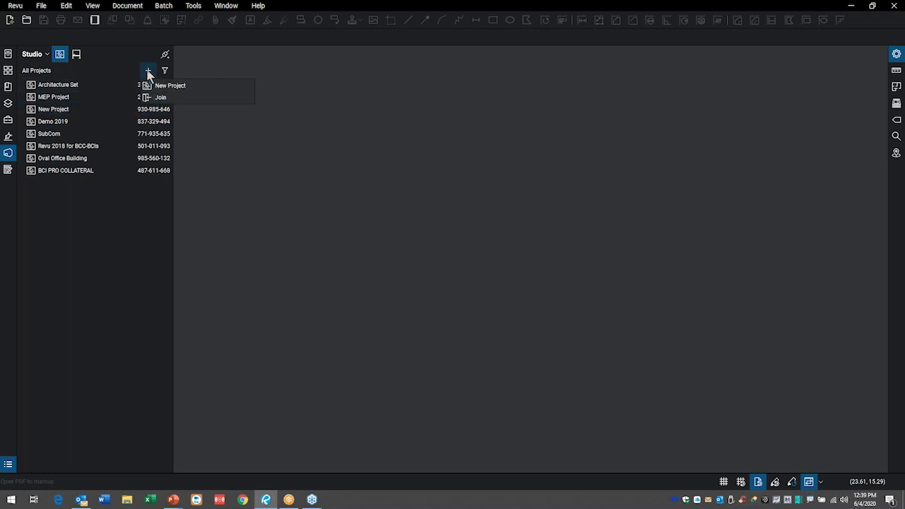
pyautogui.click(76, 55)
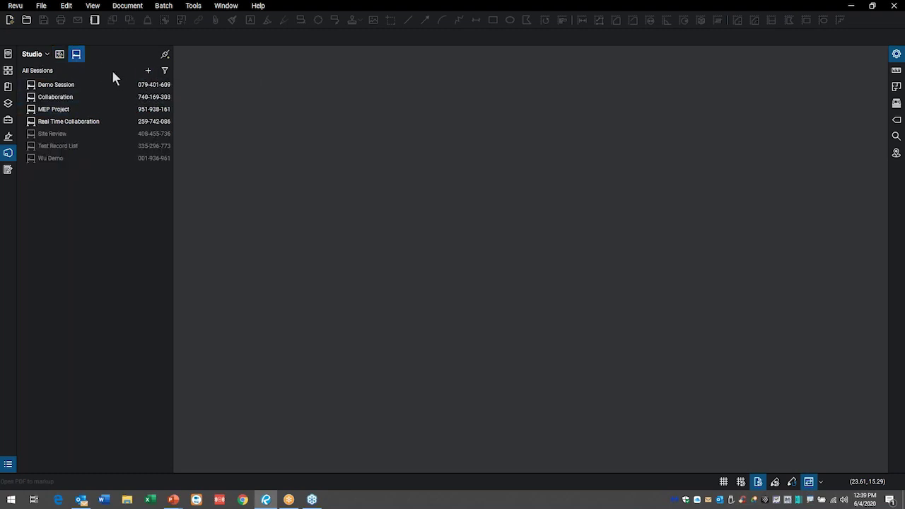
pyautogui.click(148, 71)
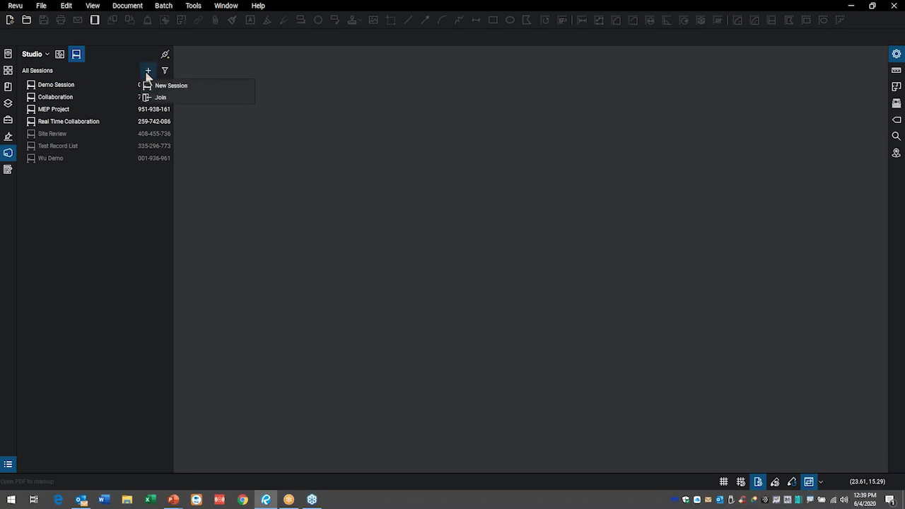
pyautogui.click(163, 86)
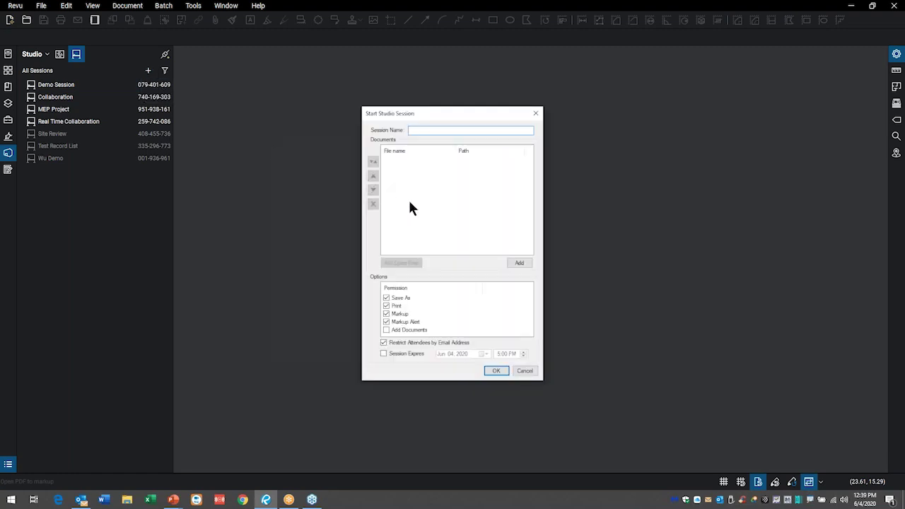
# - Name the new session 'Demo Session' and open the file browser to add documents
pyautogui.moveTo(431, 113); pyautogui.dragTo(495, 108)
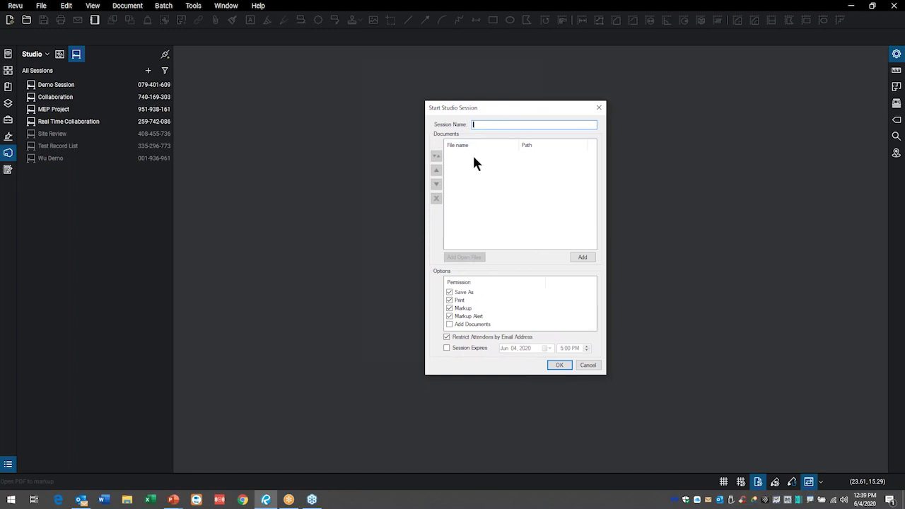
pyautogui.write('Demo Session')
pyautogui.click(586, 256)
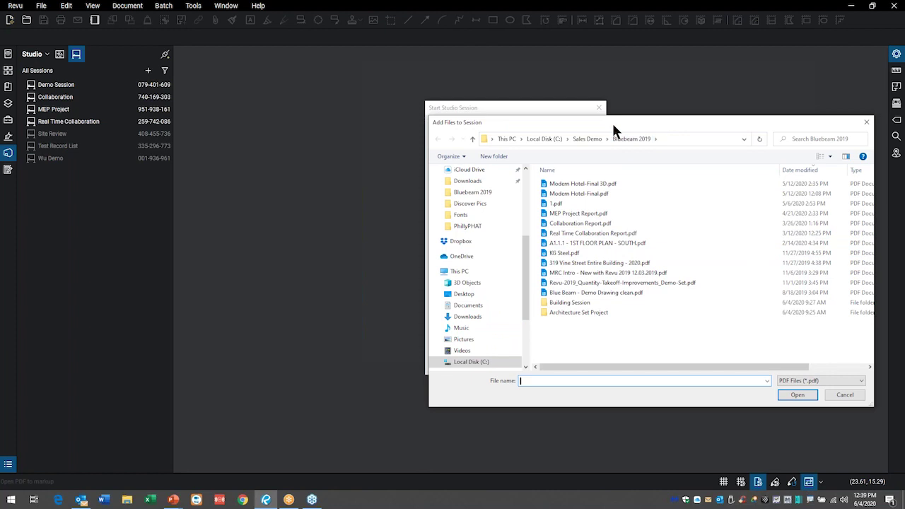
# - Add the six floor plan PDFs, A1.1.0–A1.2.2, from Bluebeam 2019 > Building Session > Originals
pyautogui.click(587, 138)
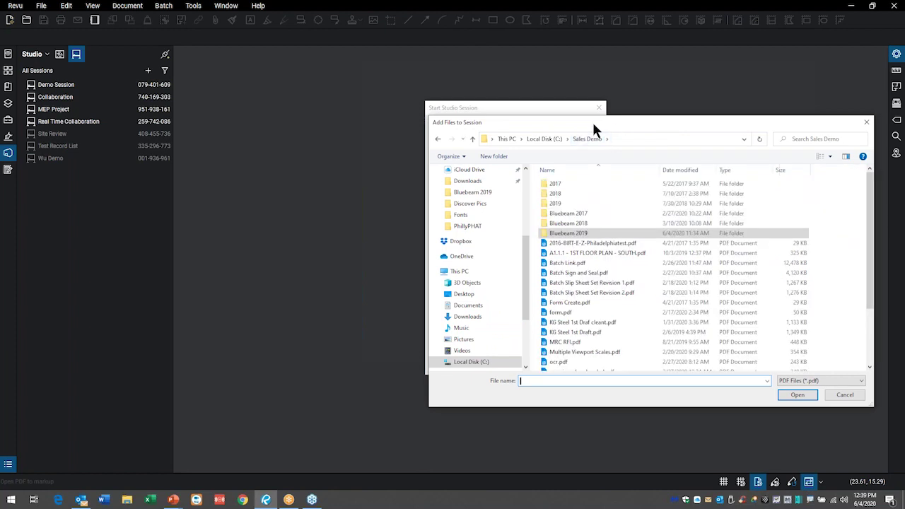
pyautogui.doubleClick(568, 233)
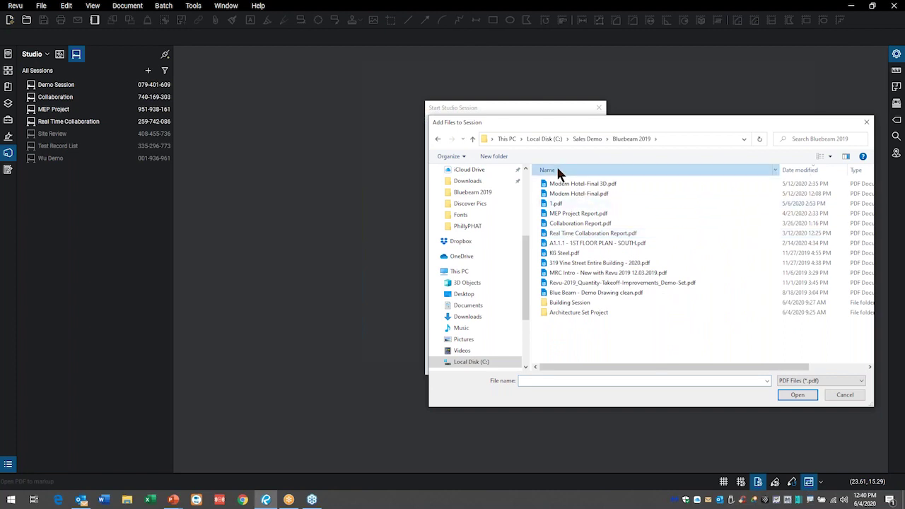
pyautogui.click(556, 170)
pyautogui.click(570, 195)
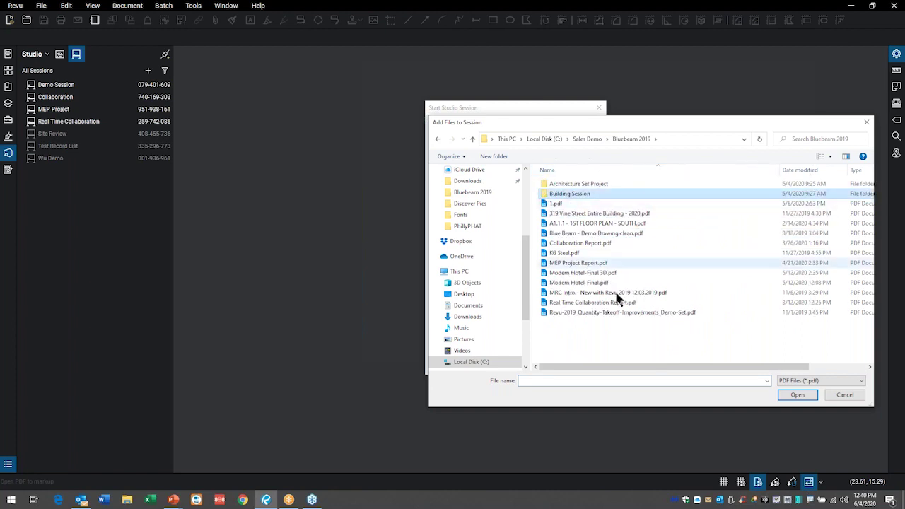
pyautogui.click(799, 396)
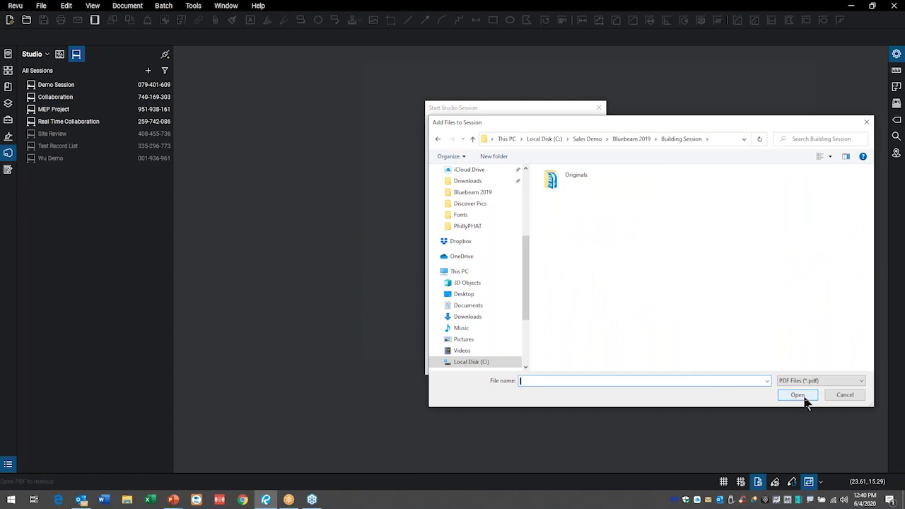
pyautogui.click(572, 177)
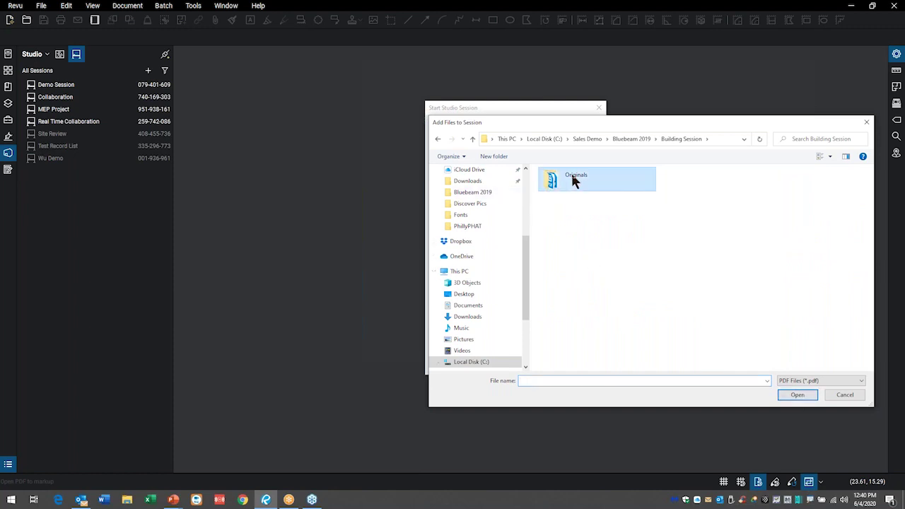
pyautogui.doubleClick(571, 178)
pyautogui.moveTo(573, 185); pyautogui.dragTo(564, 239)
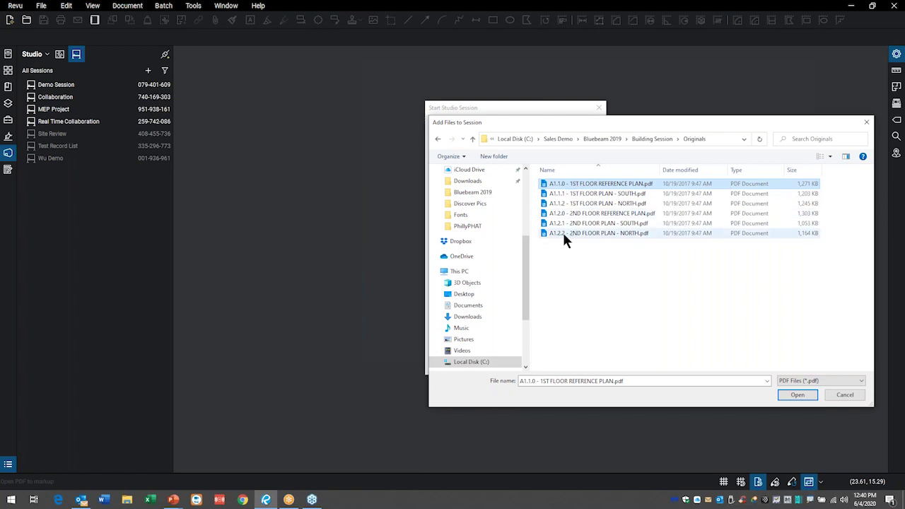
pyautogui.keyDown('shift'); pyautogui.click(601, 234); pyautogui.keyUp('shift')
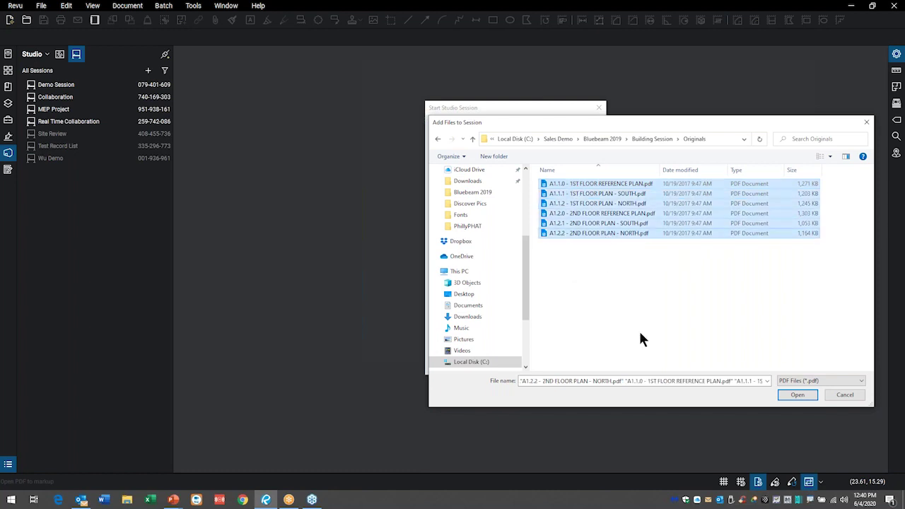
pyautogui.click(795, 395)
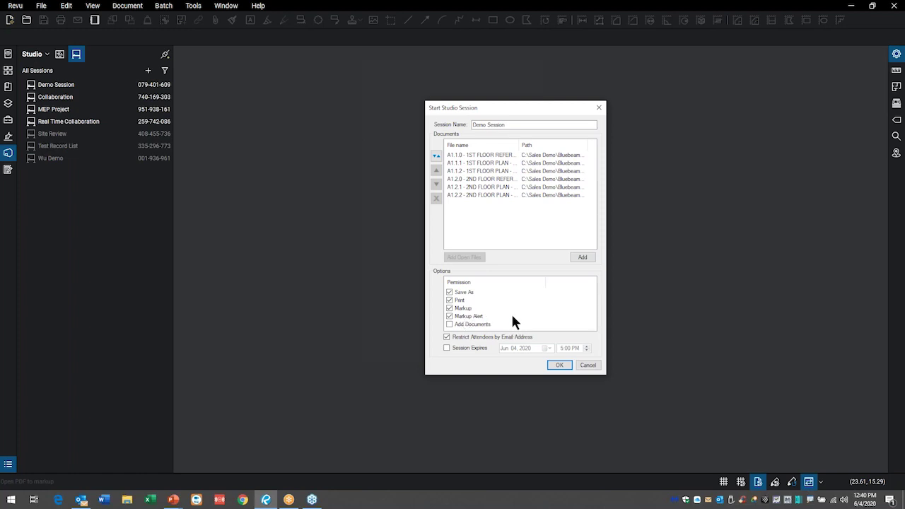
# - Allow attendees to add documents without email restriction, then start Demo Session
pyautogui.click(450, 325)
pyautogui.moveTo(540, 108); pyautogui.dragTo(525, 58)
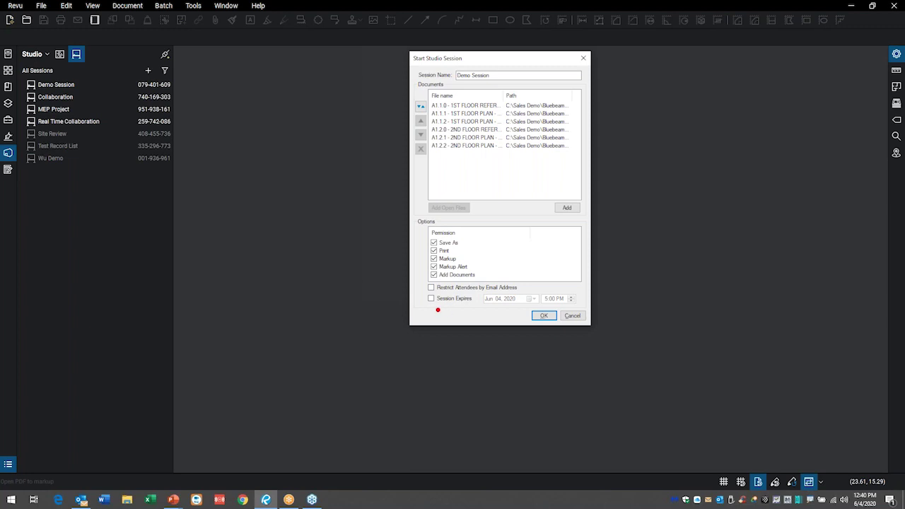
pyautogui.moveTo(433, 309)
pyautogui.mouseDown()
pyautogui.moveTo(517, 311)
pyautogui.moveTo(597, 282)
pyautogui.moveTo(393, 304)
pyautogui.moveTo(459, 318)
pyautogui.mouseUp()
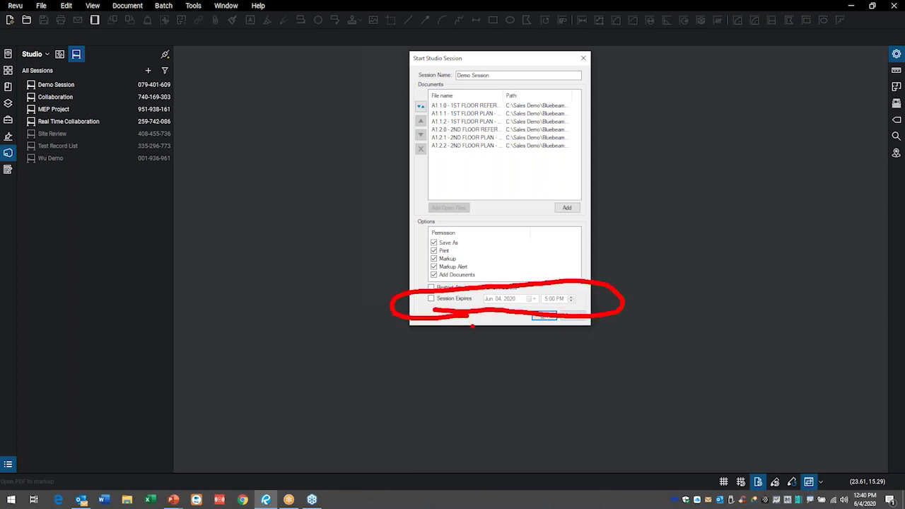
pyautogui.press('Escape')
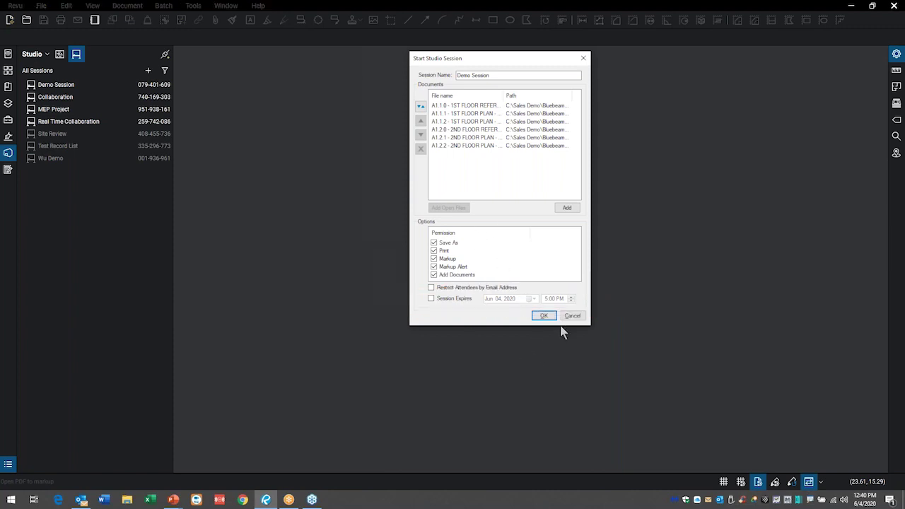
pyautogui.click(545, 316)
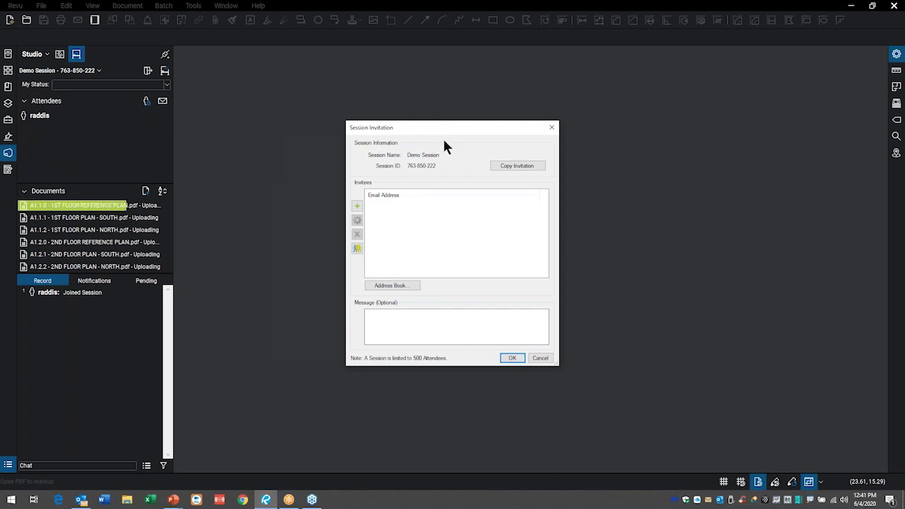
# - Choose the saved Demo Group as the session invitees
pyautogui.moveTo(454, 130); pyautogui.dragTo(522, 105)
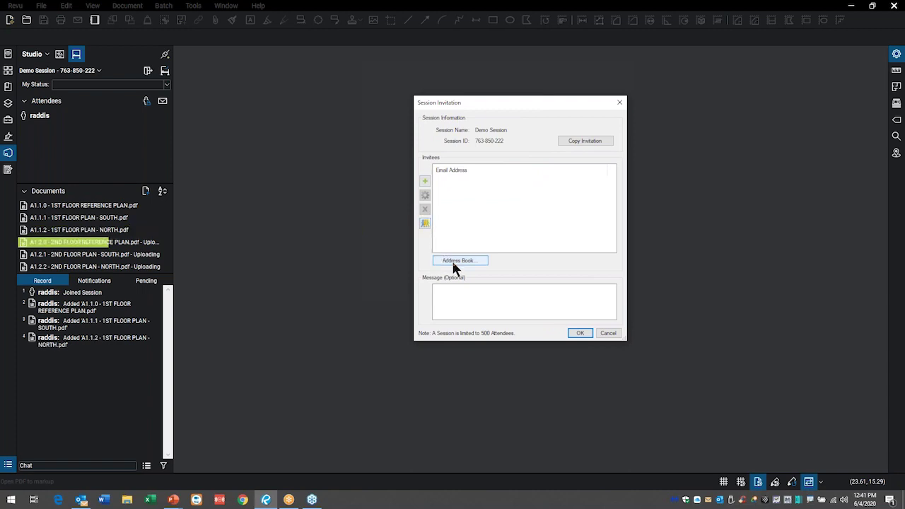
pyautogui.click(425, 224)
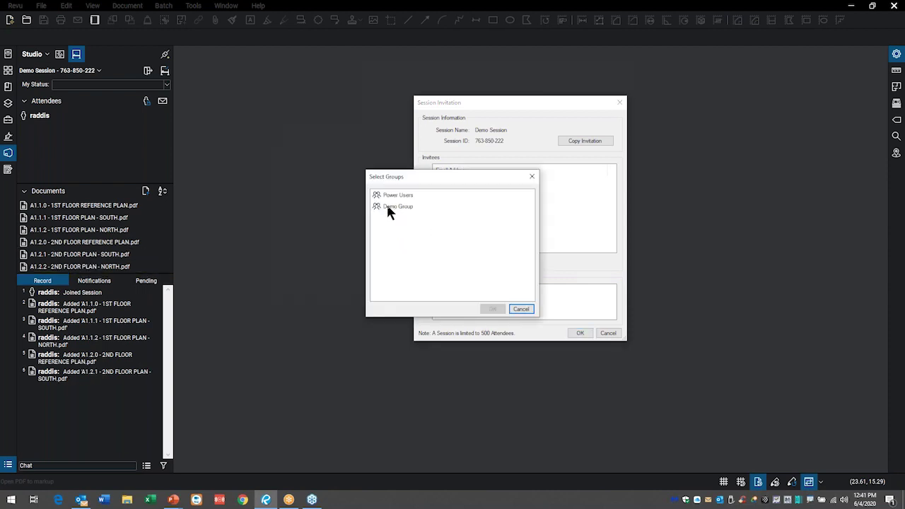
pyautogui.click(388, 207)
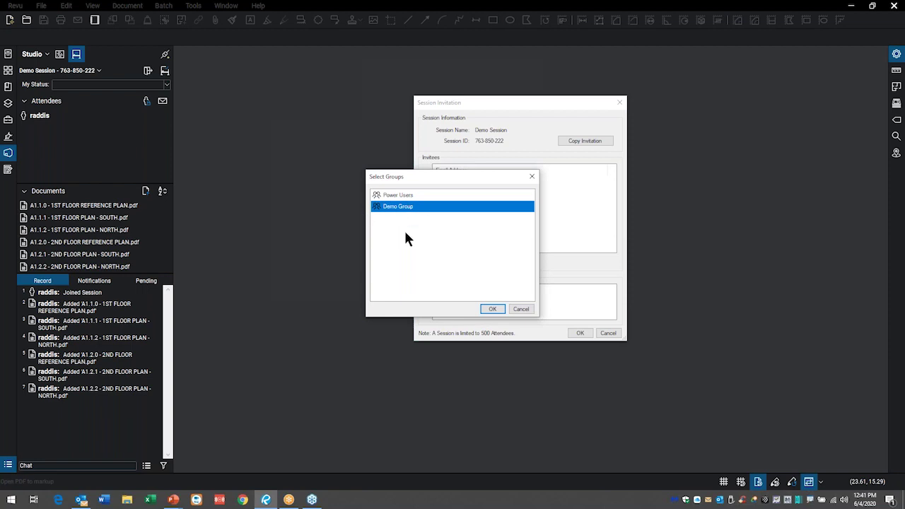
pyautogui.click(494, 311)
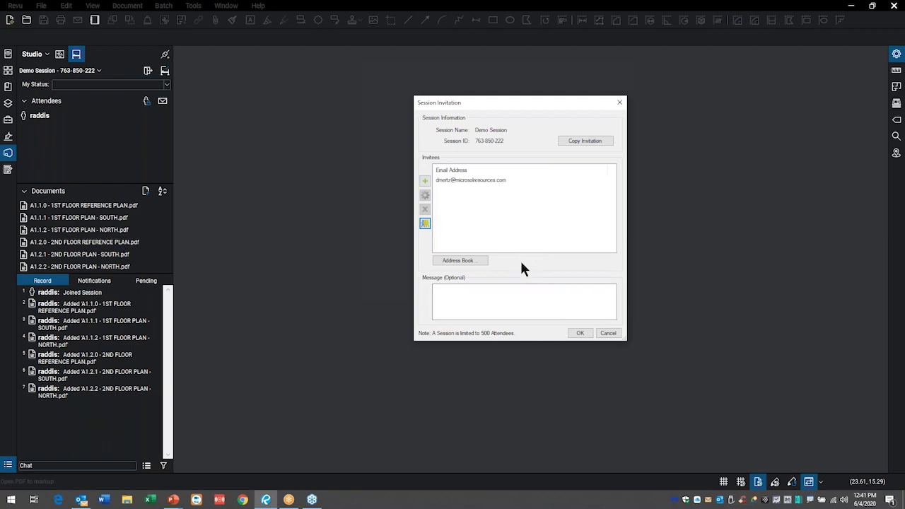
# - Send the invitations with the message 'Please join my session' and dismiss the confirmation
pyautogui.click(467, 295)
pyautogui.write('Please join my session.')
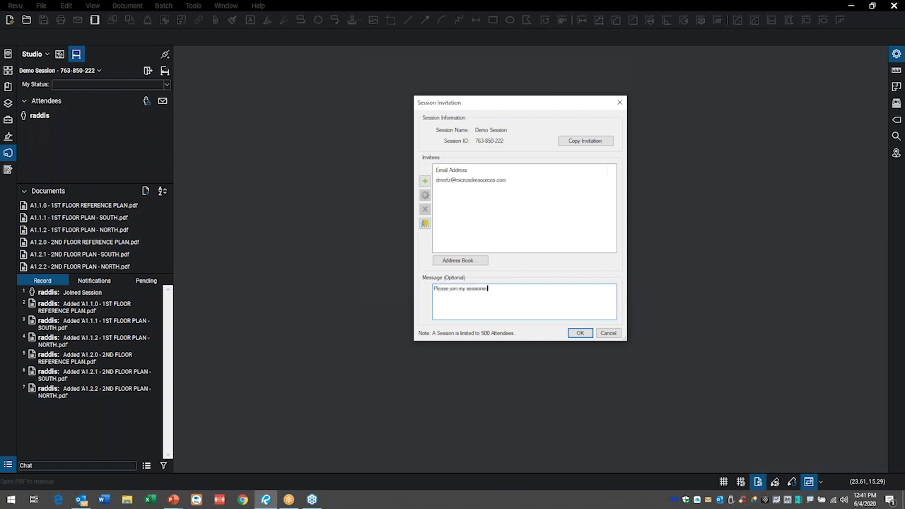
pyautogui.press('BackSpace')
pyautogui.click(579, 334)
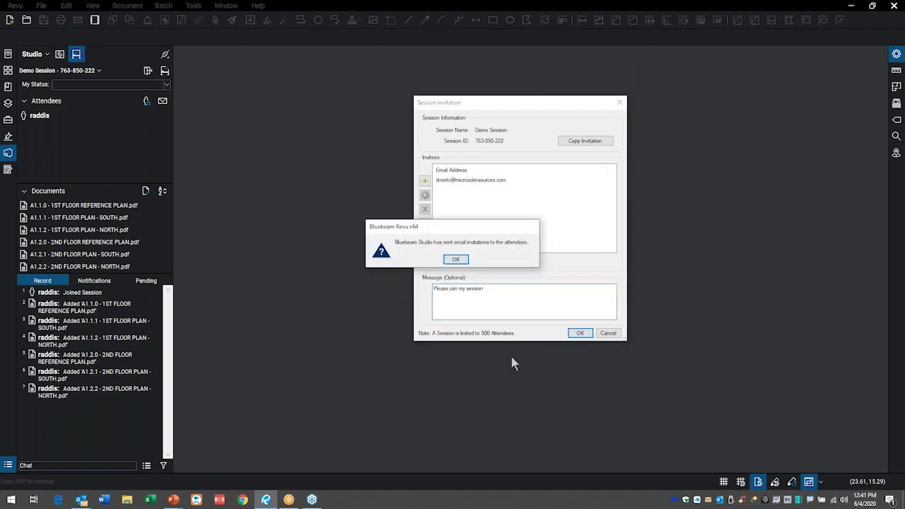
pyautogui.click(460, 259)
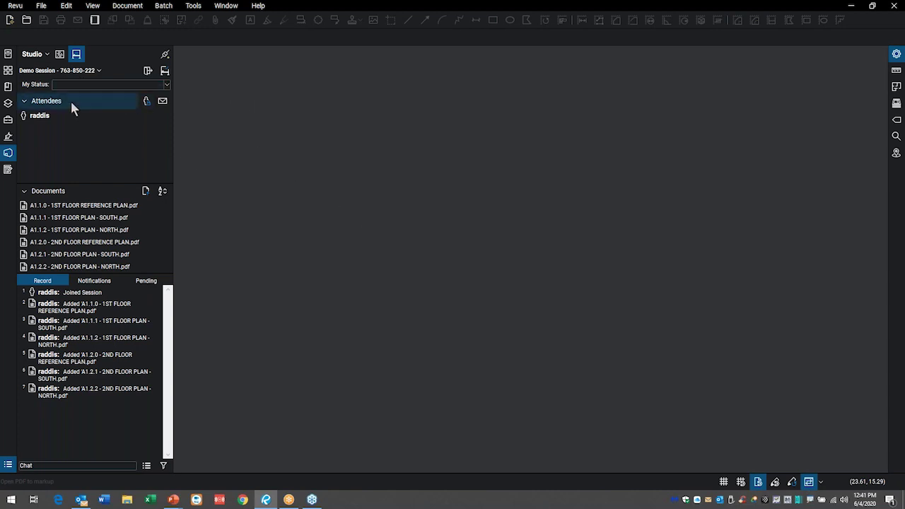
# - Watch the Attendees list until the invited second attendee joins Demo Session
pyautogui.moveTo(69, 114)
pyautogui.moveTo(47, 78)
pyautogui.mouseDown()
pyautogui.moveTo(93, 90)
pyautogui.moveTo(97, 35)
pyautogui.moveTo(13, 79)
pyautogui.moveTo(81, 92)
pyautogui.mouseUp()
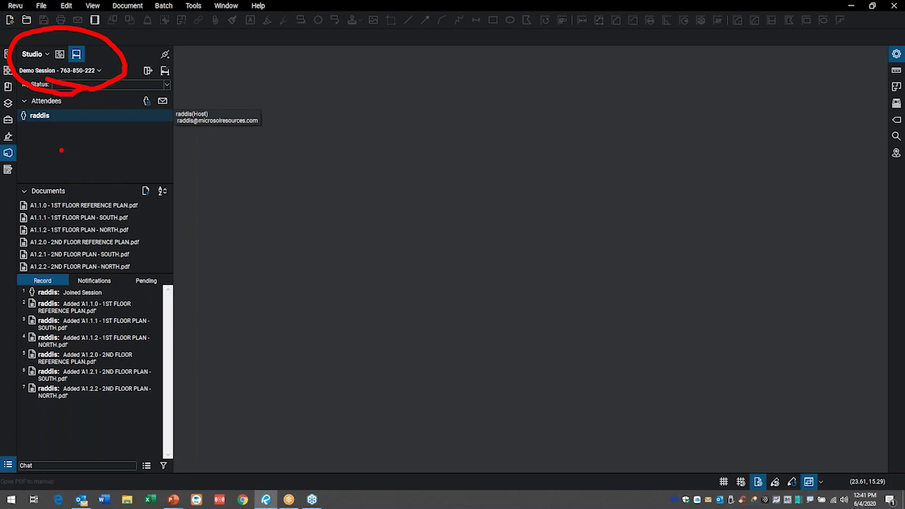
pyautogui.moveTo(51, 143); pyautogui.dragTo(170, 273)
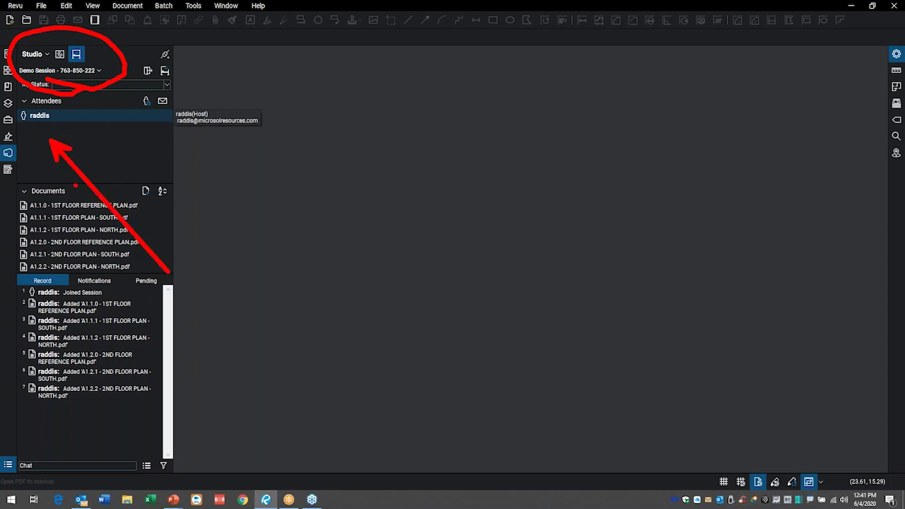
pyautogui.moveTo(65, 125)
pyautogui.mouseDown()
pyautogui.moveTo(34, 106)
pyautogui.moveTo(9, 170)
pyautogui.moveTo(163, 143)
pyautogui.mouseUp()
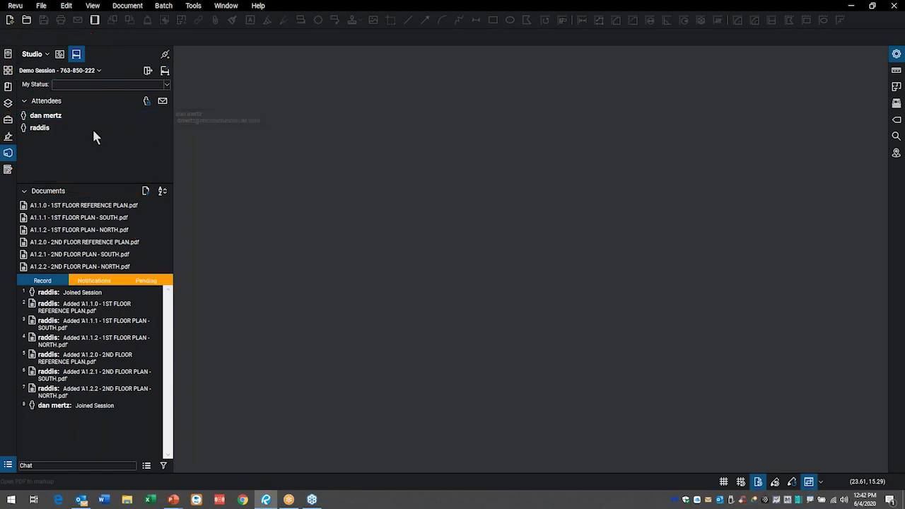
# - Open the A1.1.0, A1.1.1 South and A1.1.2 North floor plans, returning to A1.1.0
pyautogui.doubleClick(82, 208)
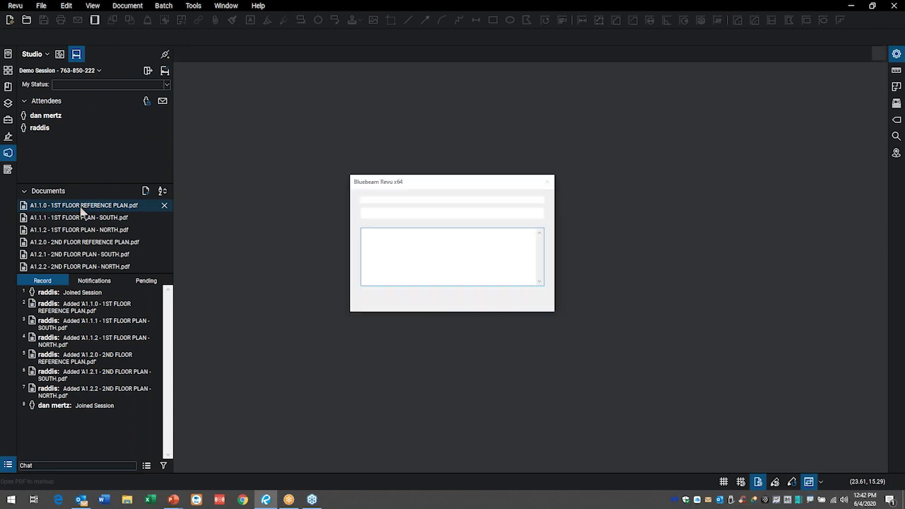
pyautogui.doubleClick(87, 220)
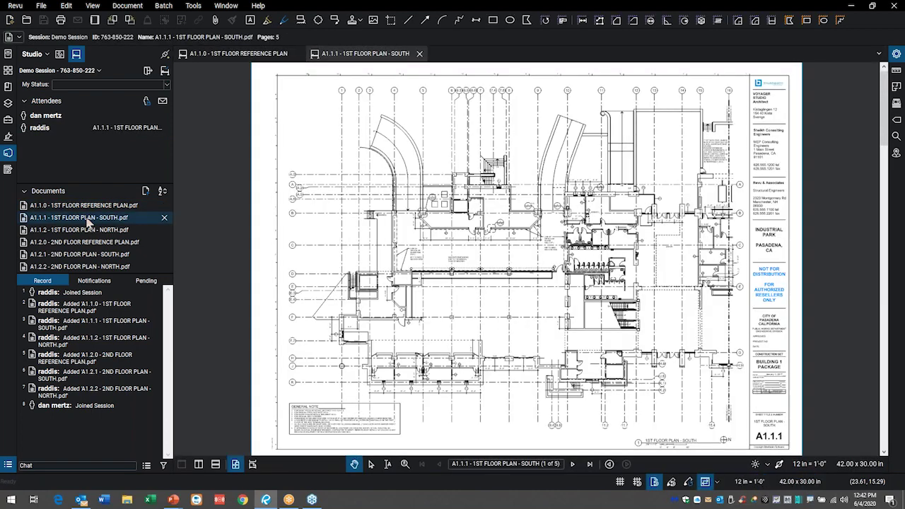
pyautogui.doubleClick(90, 232)
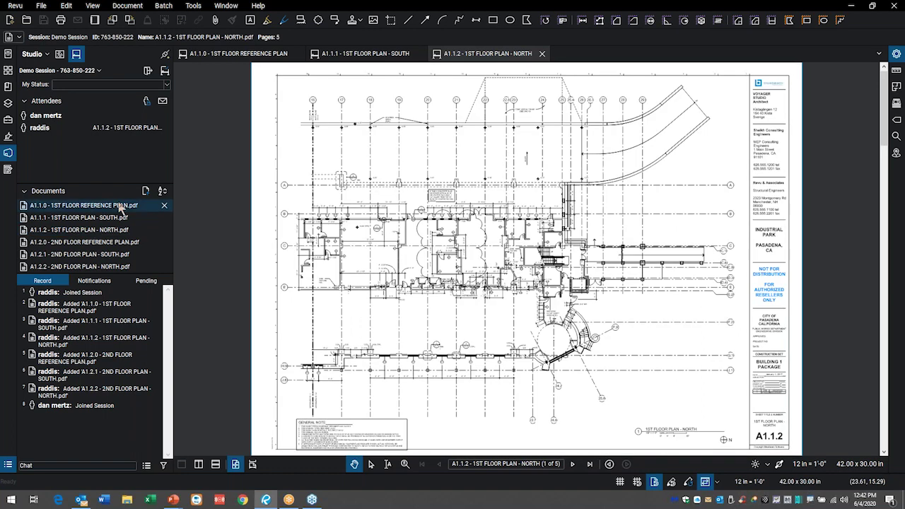
pyautogui.doubleClick(84, 207)
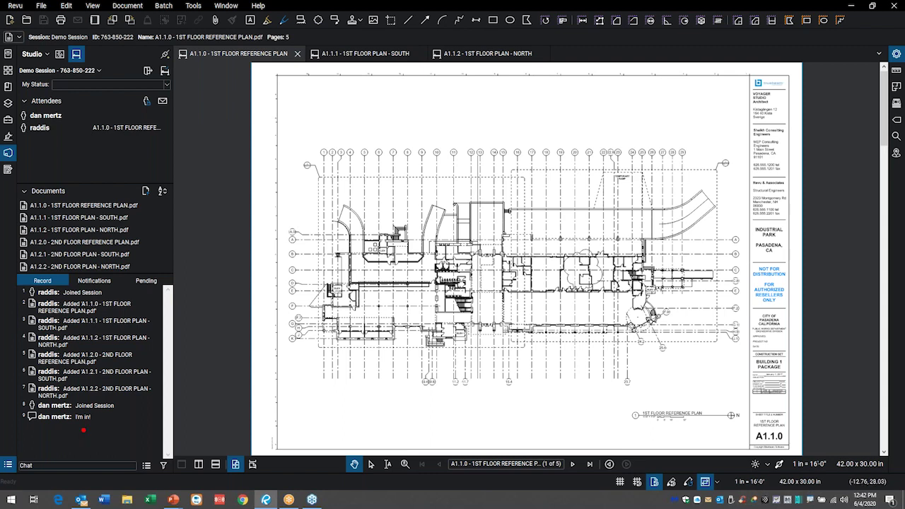
# - Send 'great' in the session chat
pyautogui.moveTo(49, 435)
pyautogui.mouseDown()
pyautogui.moveTo(146, 419)
pyautogui.moveTo(34, 371)
pyautogui.moveTo(101, 445)
pyautogui.moveTo(111, 444)
pyautogui.mouseUp()
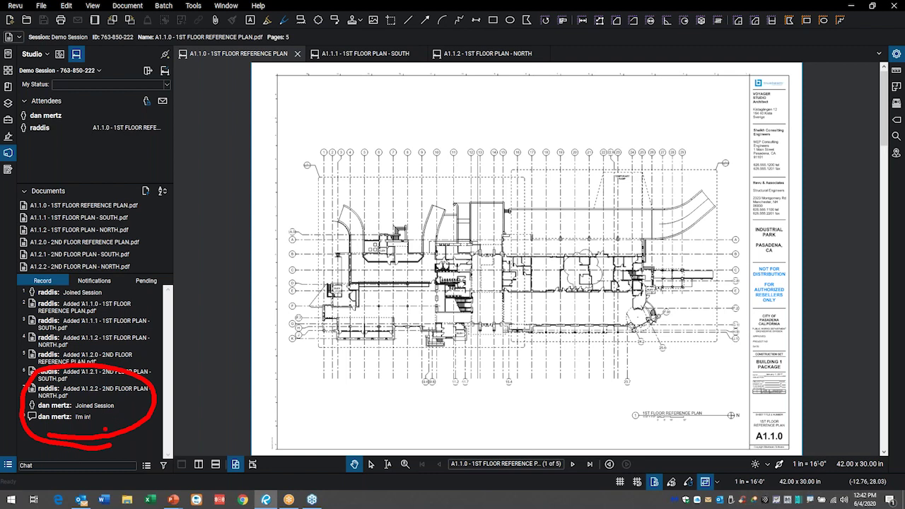
pyautogui.press('Escape')
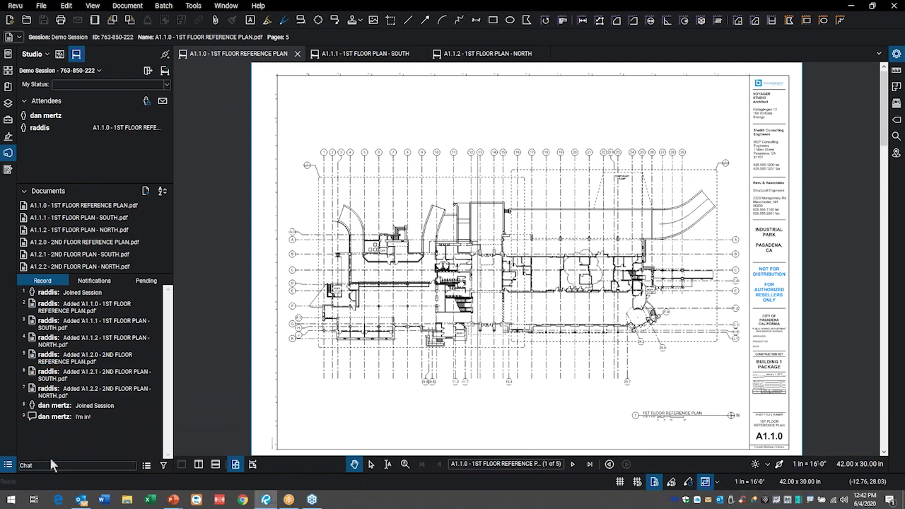
pyautogui.click(54, 465)
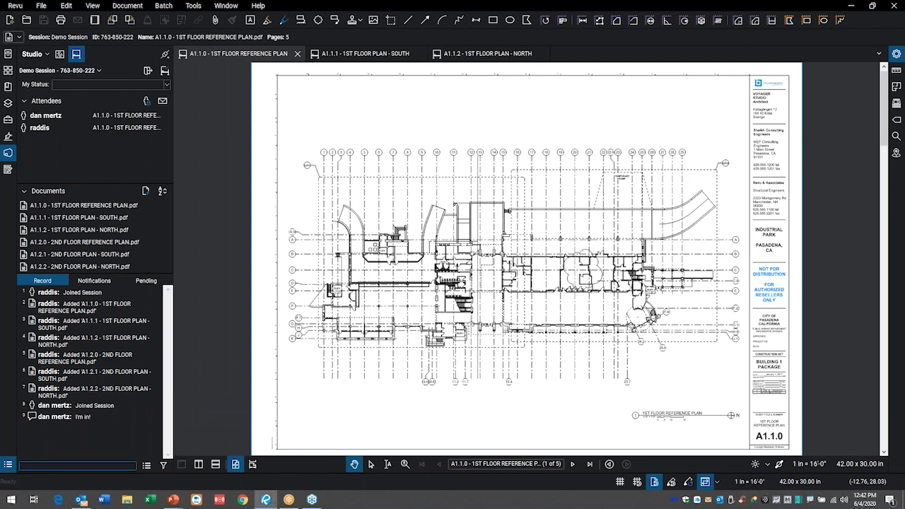
pyautogui.write('great')
pyautogui.press('Return')
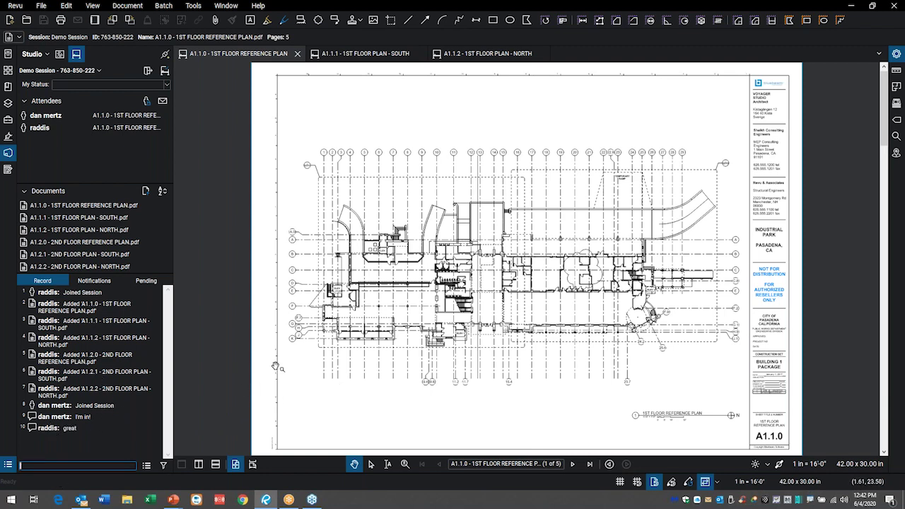
# - Draw a red cloud callout reading 'look here' around the restroom stalls and sinks
pyautogui.scroll(10, 450, 280)
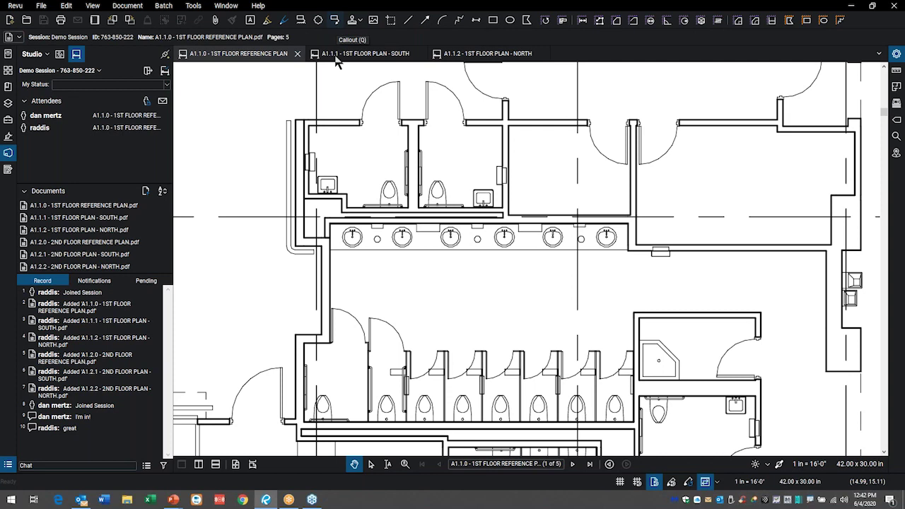
pyautogui.press('q')
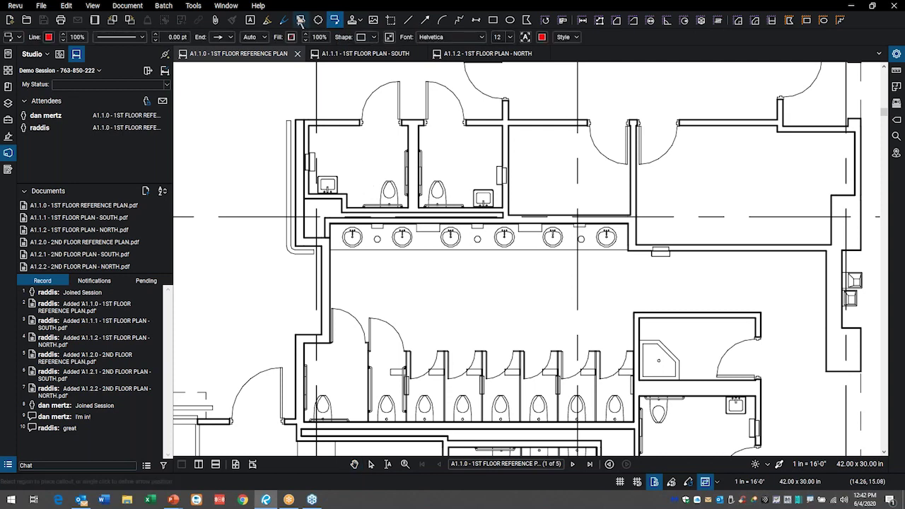
pyautogui.press('c')
pyautogui.moveTo(436, 259); pyautogui.dragTo(345, 152)
pyautogui.click(535, 151)
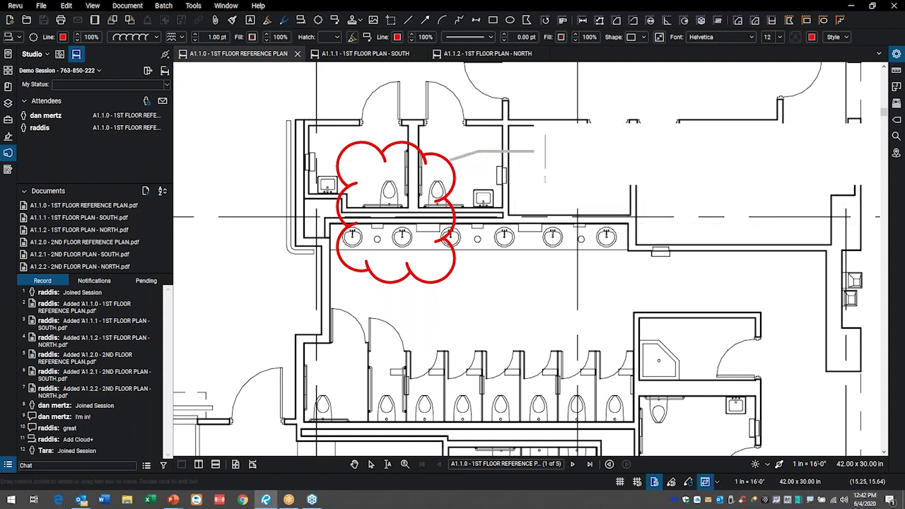
pyautogui.write('look here')
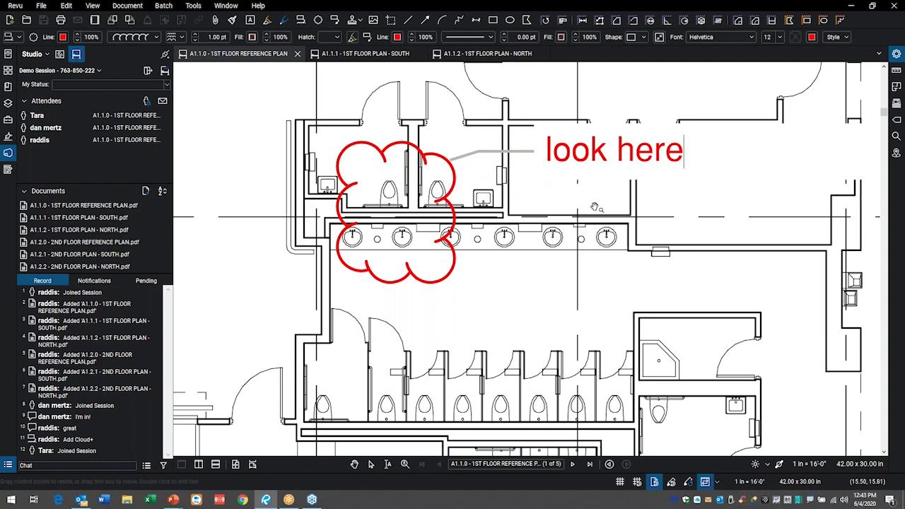
pyautogui.press('Escape')
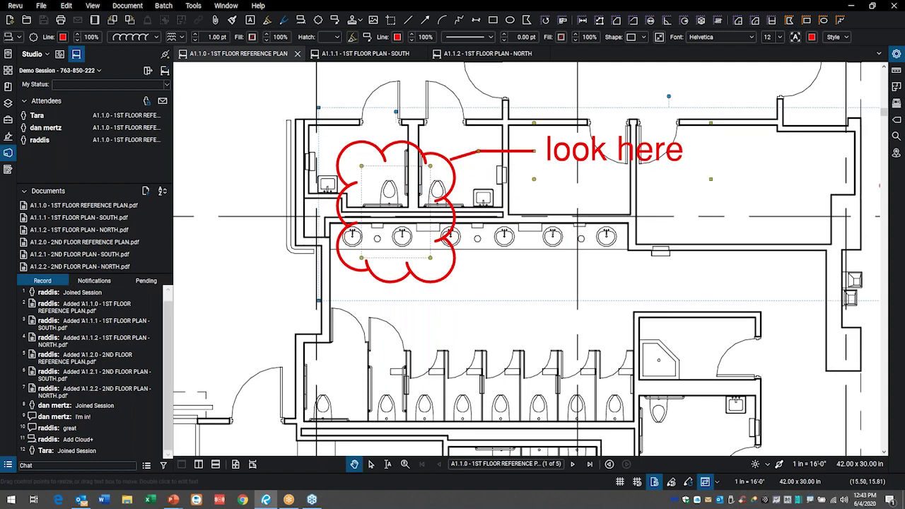
# - Post 'look here' in the session chat
pyautogui.click(44, 467)
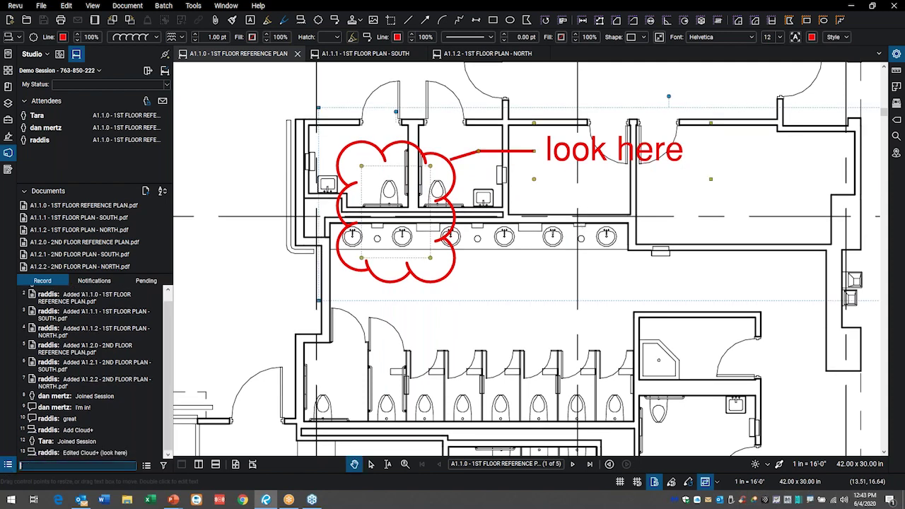
pyautogui.write('look here')
pyautogui.press('Return')
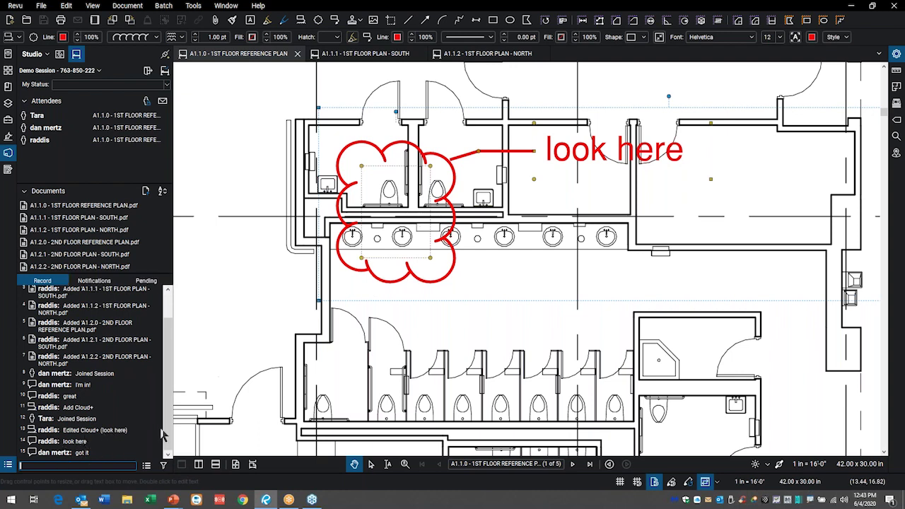
# - Open the attendee's 'got it' reply from the Studio Record list
pyautogui.click(78, 454)
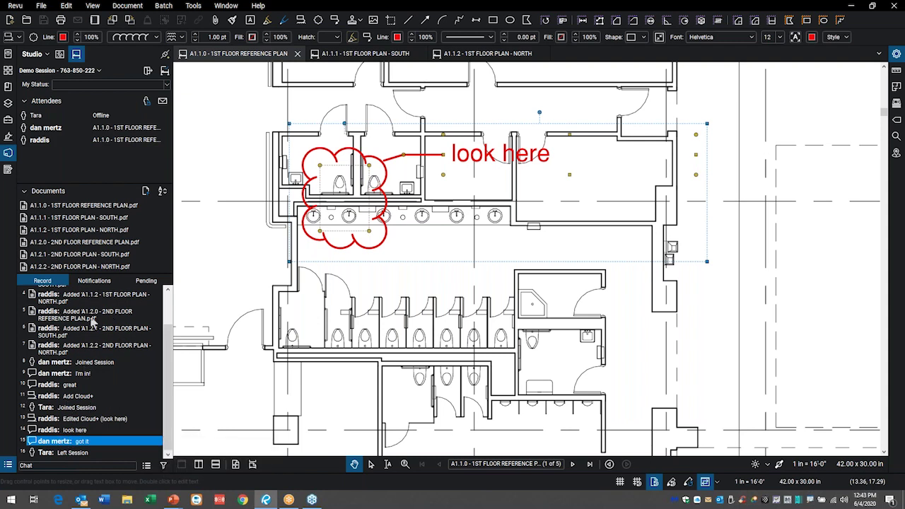
pyautogui.click(8, 467)
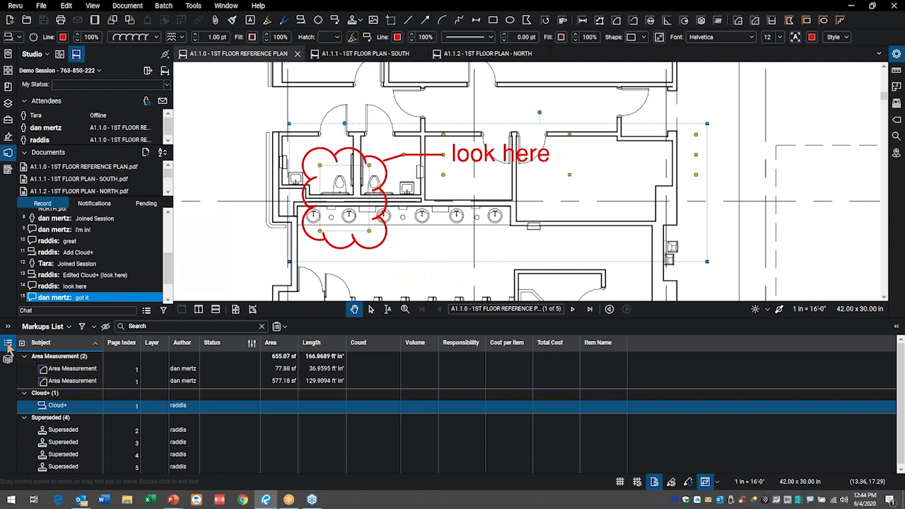
pyautogui.click(9, 344)
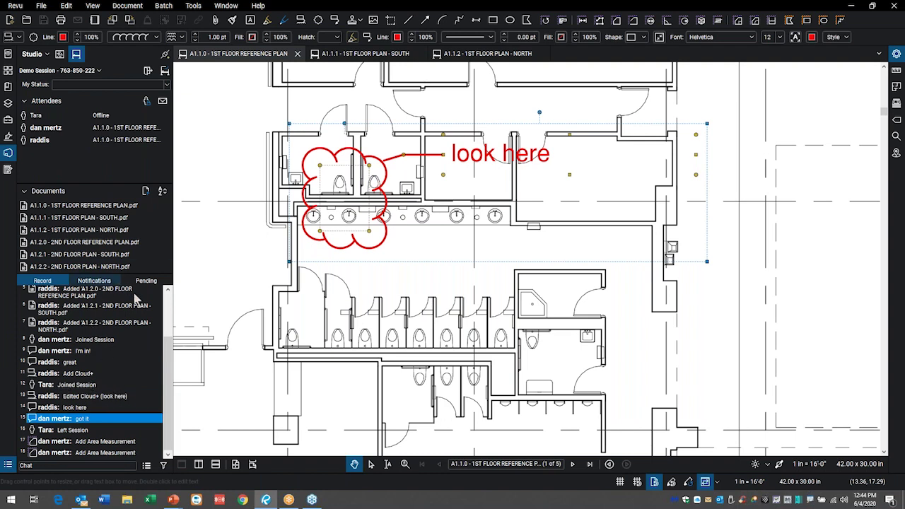
pyautogui.click(228, 283)
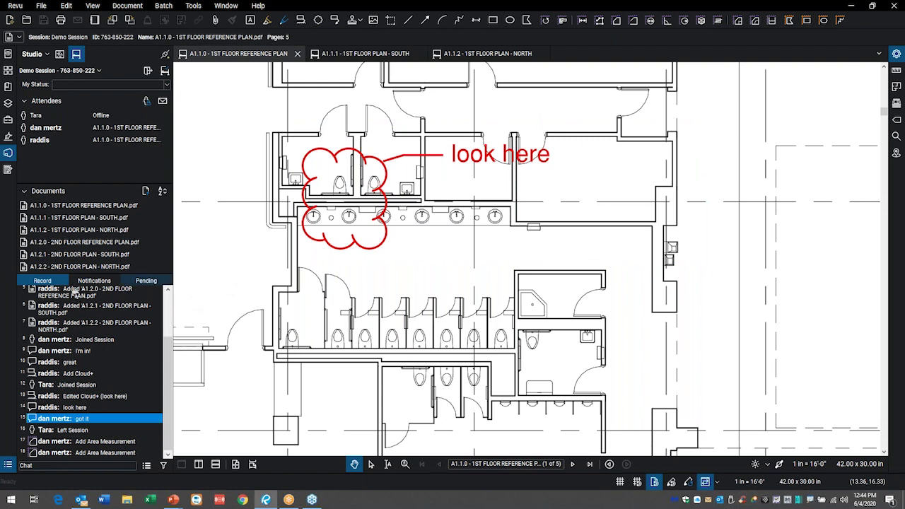
pyautogui.scroll(3, 68, 354)
pyautogui.scroll(-3, 69, 356)
pyautogui.scroll(3, 69, 353)
pyautogui.click(93, 282)
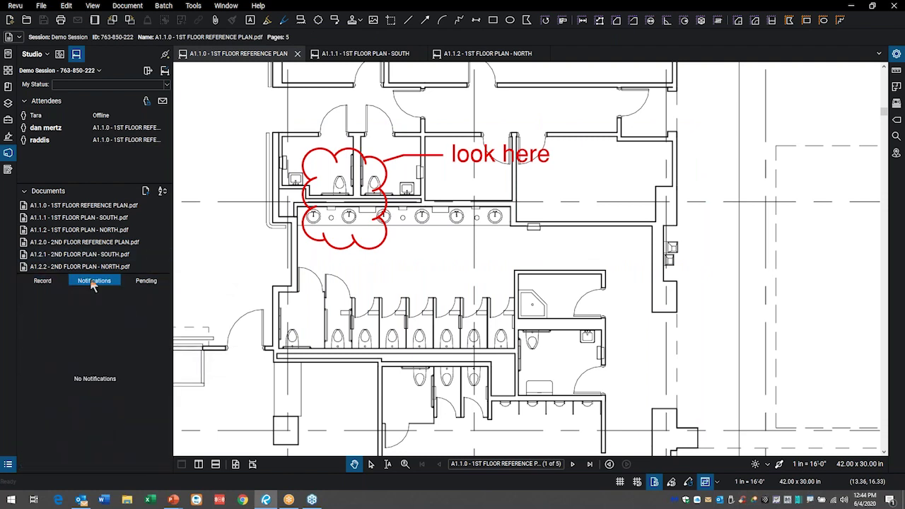
pyautogui.click(145, 283)
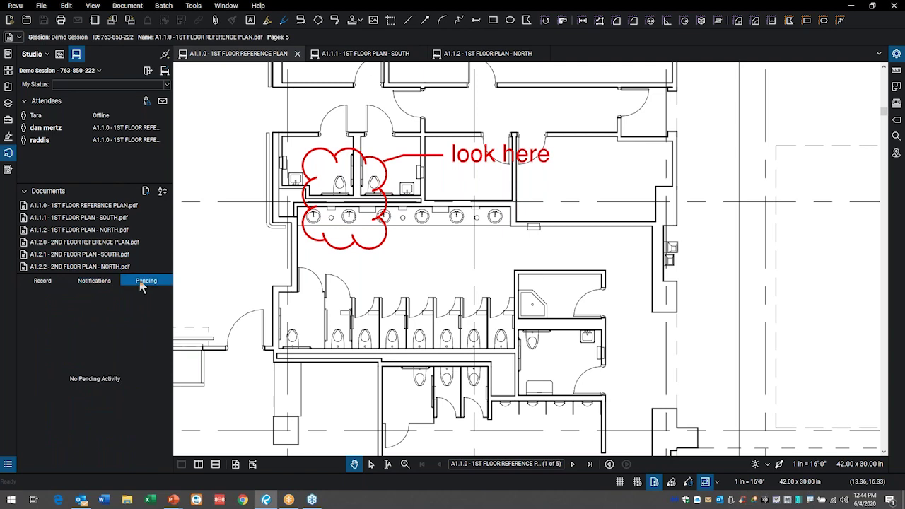
pyautogui.click(43, 283)
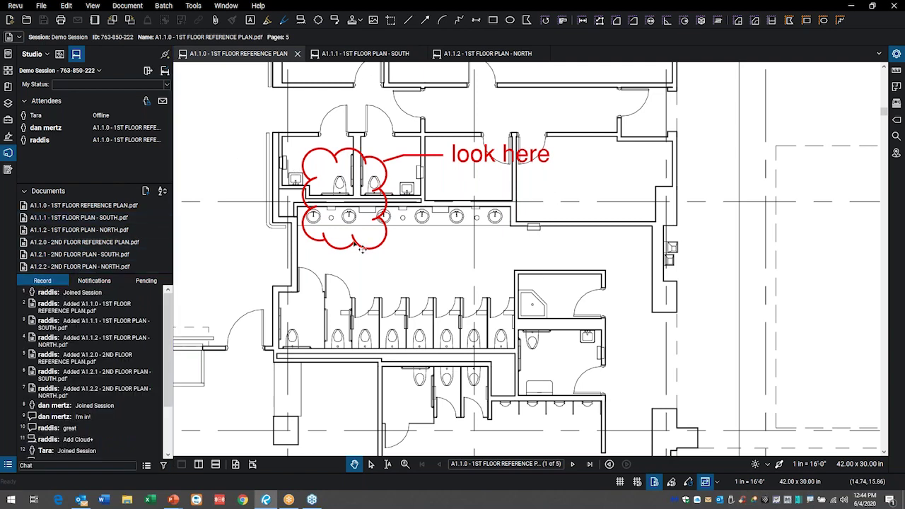
pyautogui.scroll(-2, 469, 292)
pyautogui.moveTo(470, 292); pyautogui.dragTo(411, 254)
pyautogui.scroll(5, 412, 255)
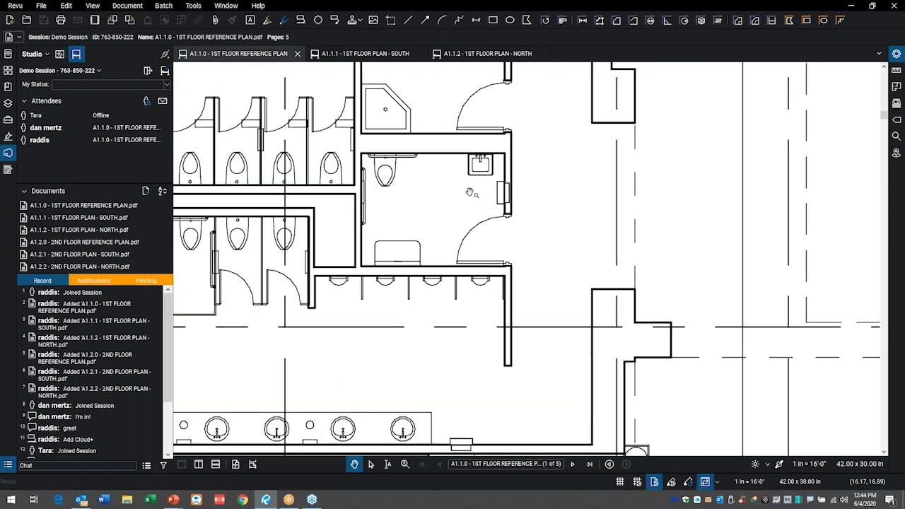
pyautogui.moveTo(418, 224); pyautogui.dragTo(414, 357)
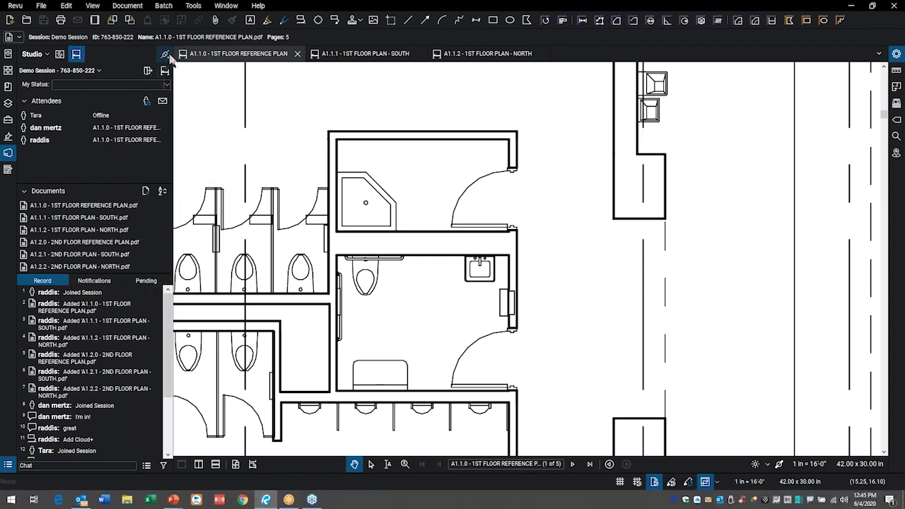
# - Take the session offline and draw a red revision cloud over the shower room corner
pyautogui.click(166, 55)
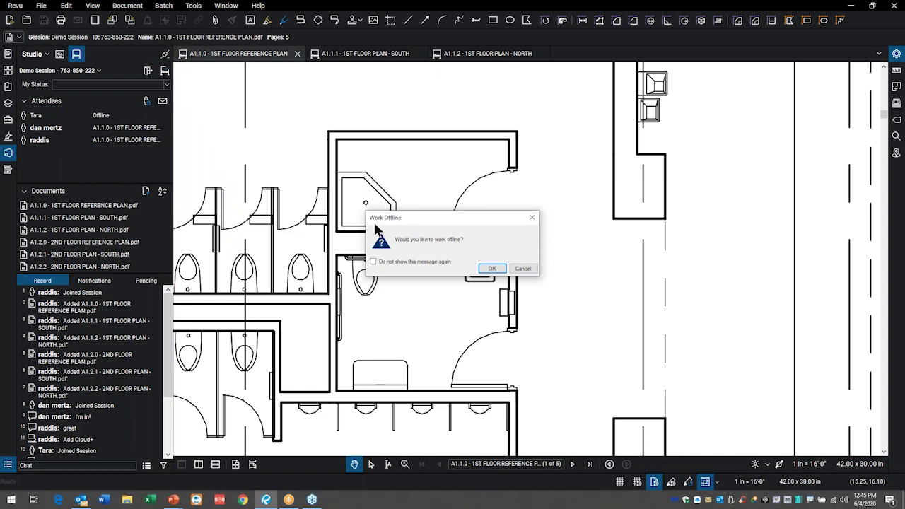
pyautogui.click(492, 269)
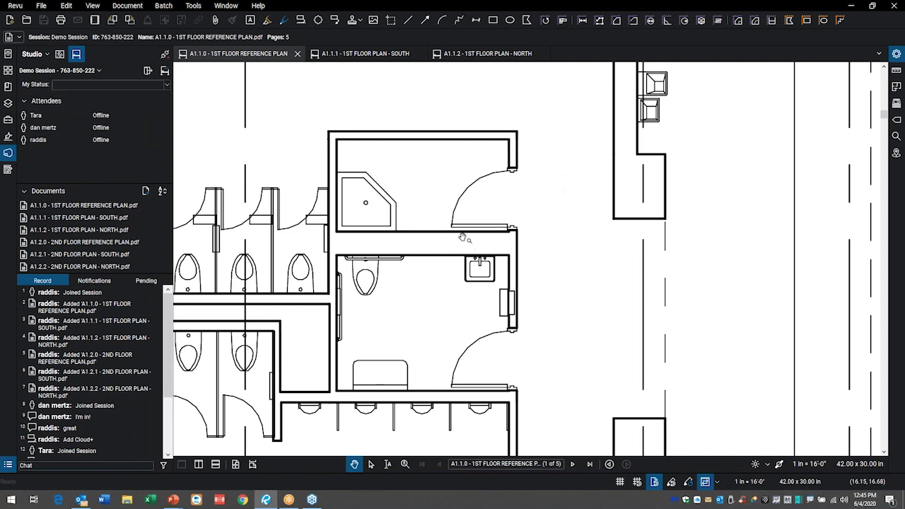
pyautogui.click(319, 20)
pyautogui.moveTo(445, 110); pyautogui.dragTo(561, 190)
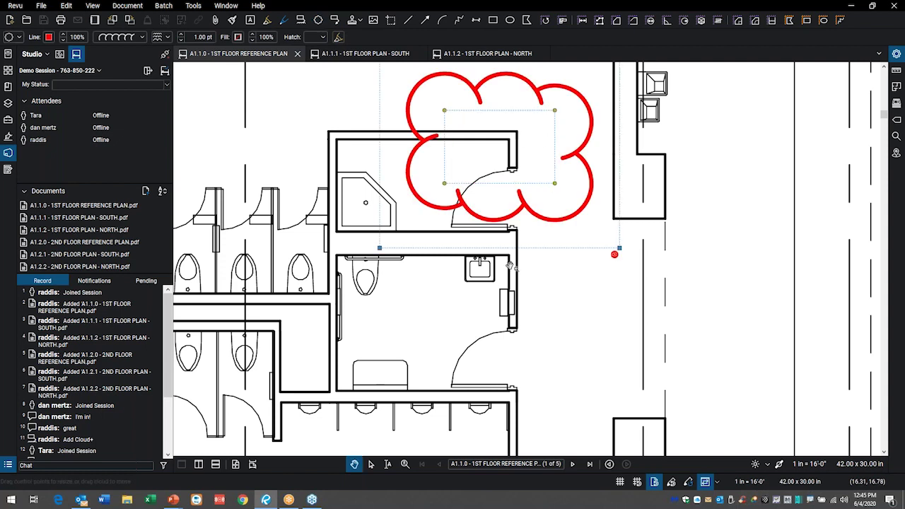
pyautogui.click(457, 267)
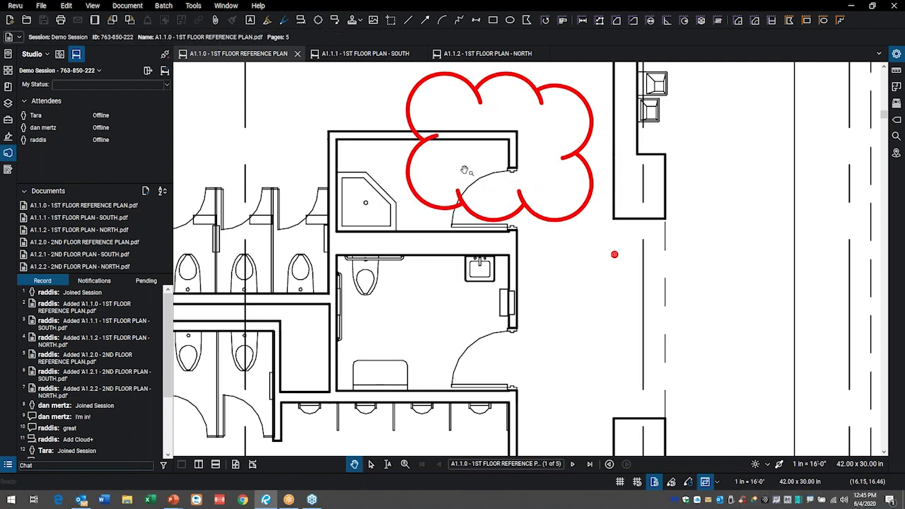
pyautogui.scroll(-3, 465, 171)
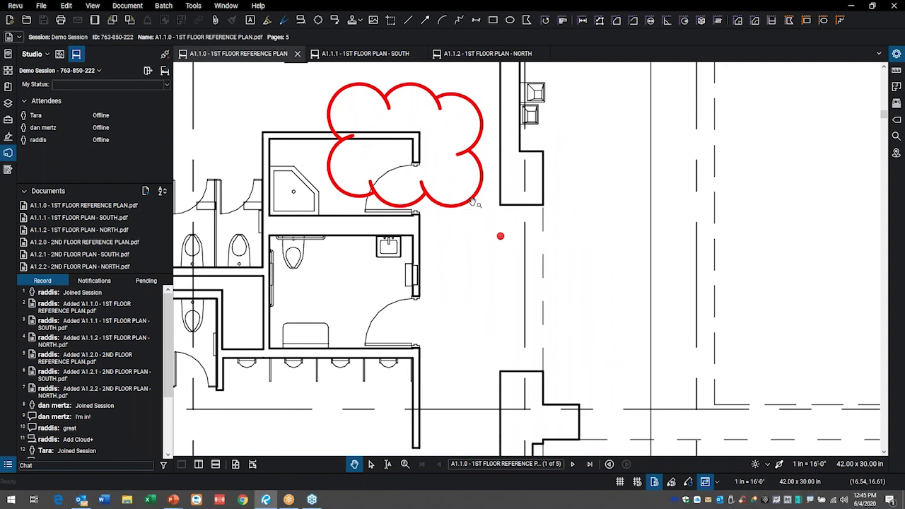
# - From the cloud's context menu, choose to attach a capture from a file
pyautogui.rightClick(471, 154)
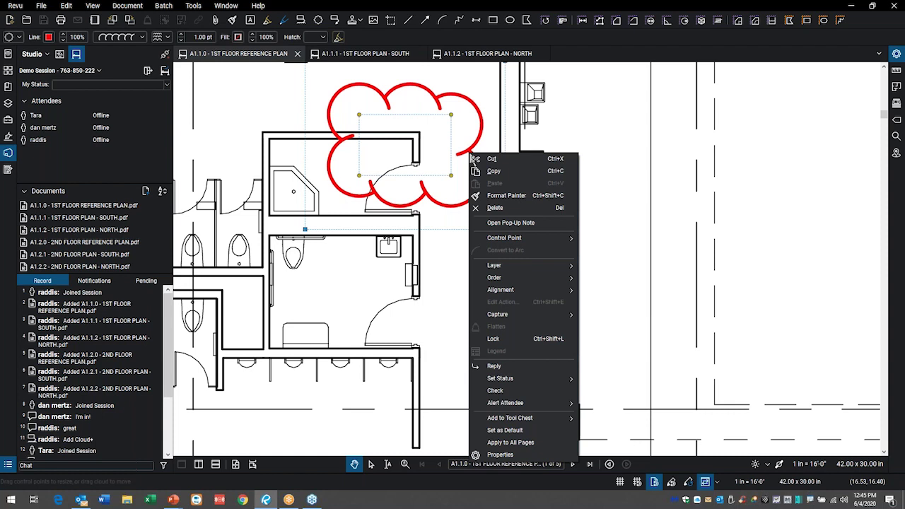
pyautogui.moveTo(537, 316)
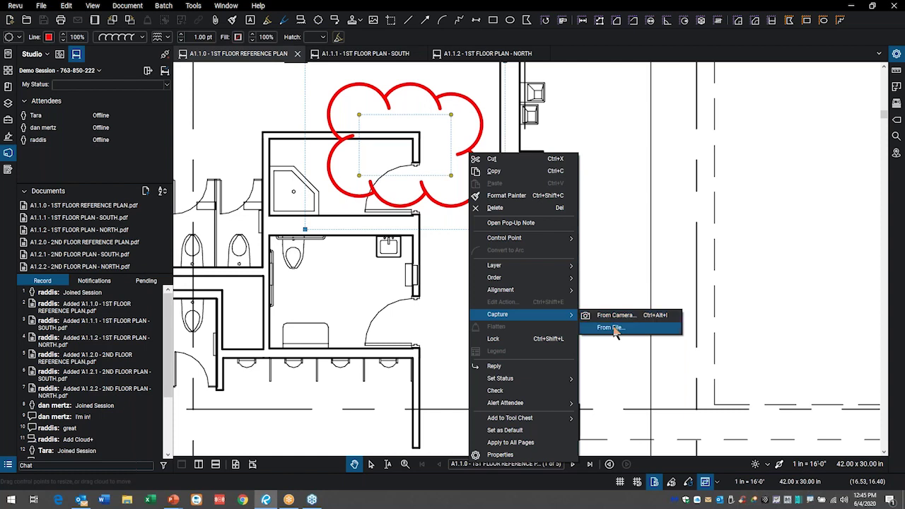
pyautogui.click(610, 328)
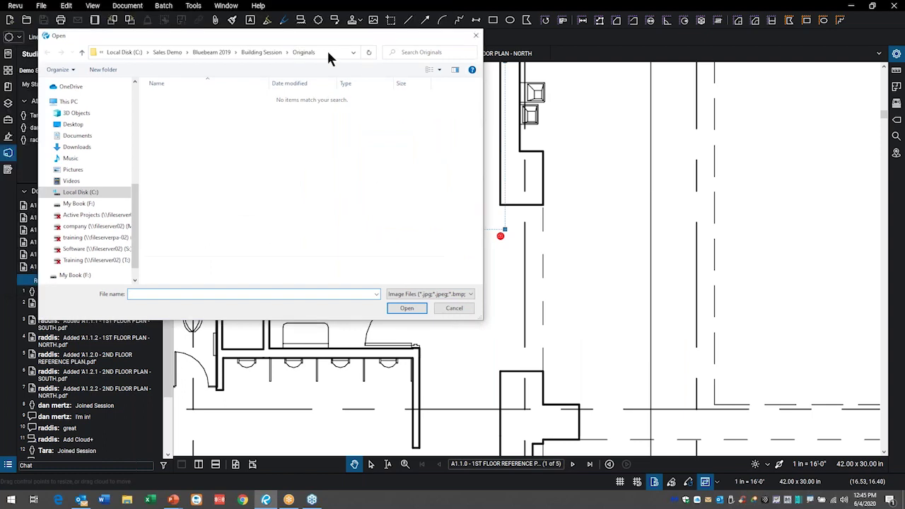
# - Browse to Training > Imperial Reseller Demo Documents > Images and attach Electrical panel 2.JPG
pyautogui.scroll(4, 313, 145)
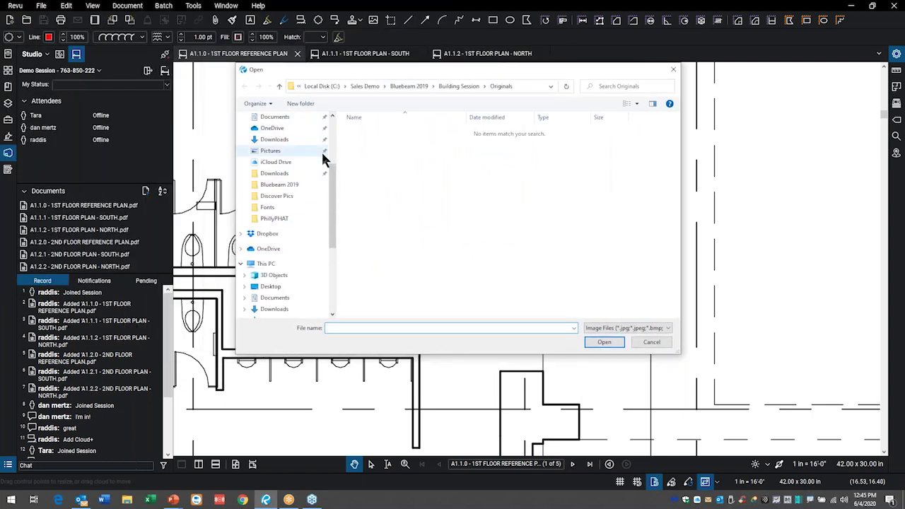
pyautogui.scroll(-3, 278, 260)
pyautogui.click(275, 287)
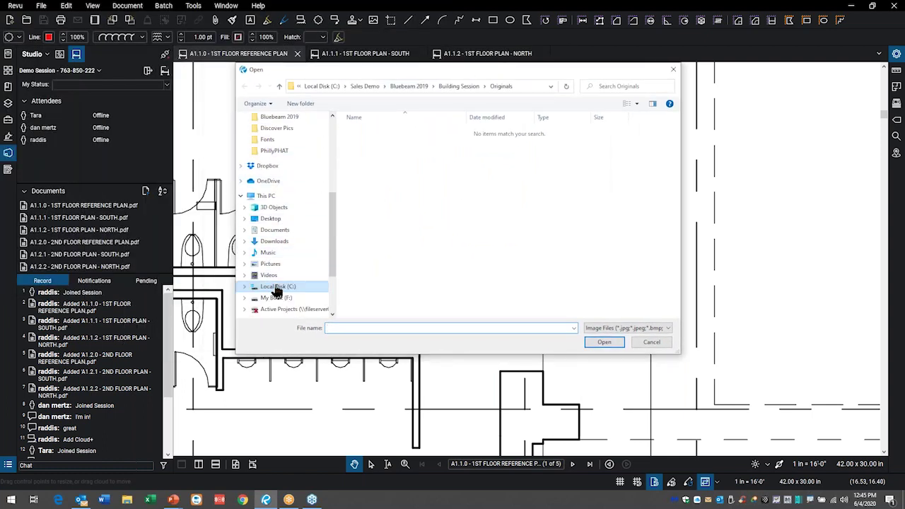
pyautogui.scroll(-1, 388, 273)
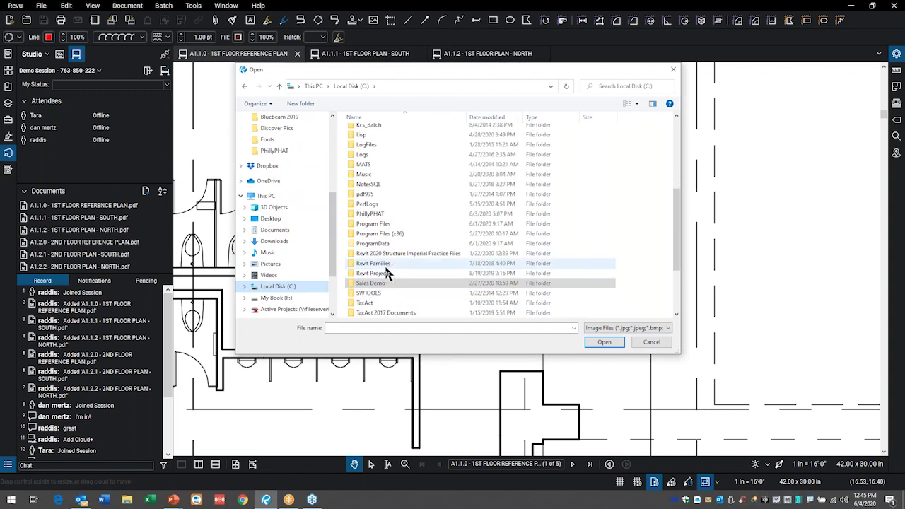
pyautogui.scroll(5, 403, 234)
pyautogui.click(406, 158)
pyautogui.doubleClick(406, 158)
pyautogui.doubleClick(368, 280)
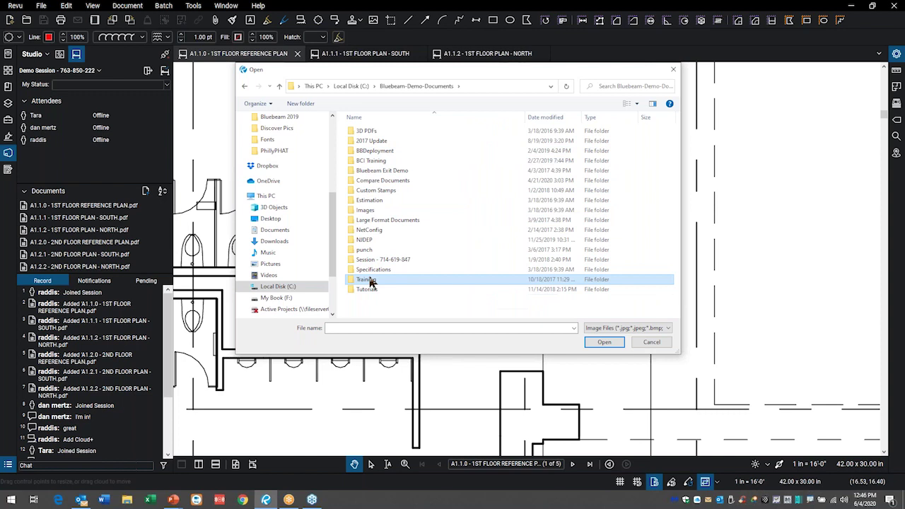
pyautogui.doubleClick(386, 131)
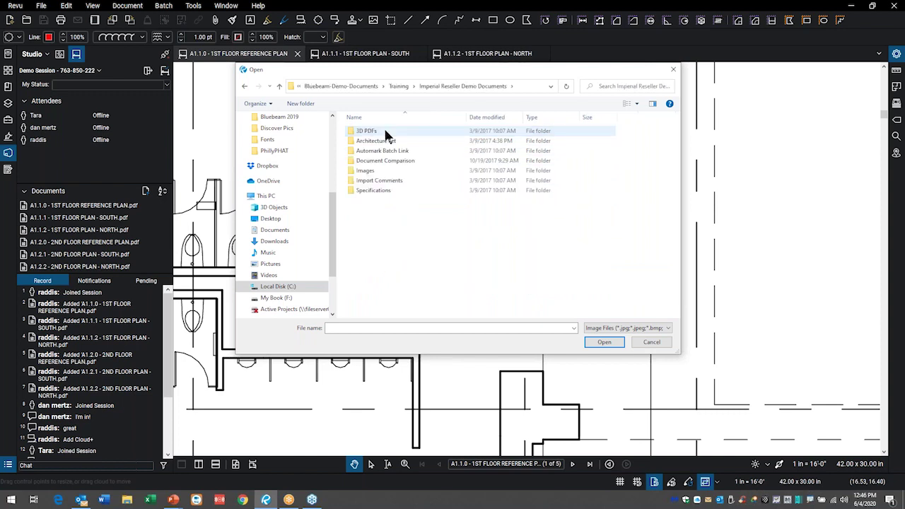
pyautogui.doubleClick(365, 171)
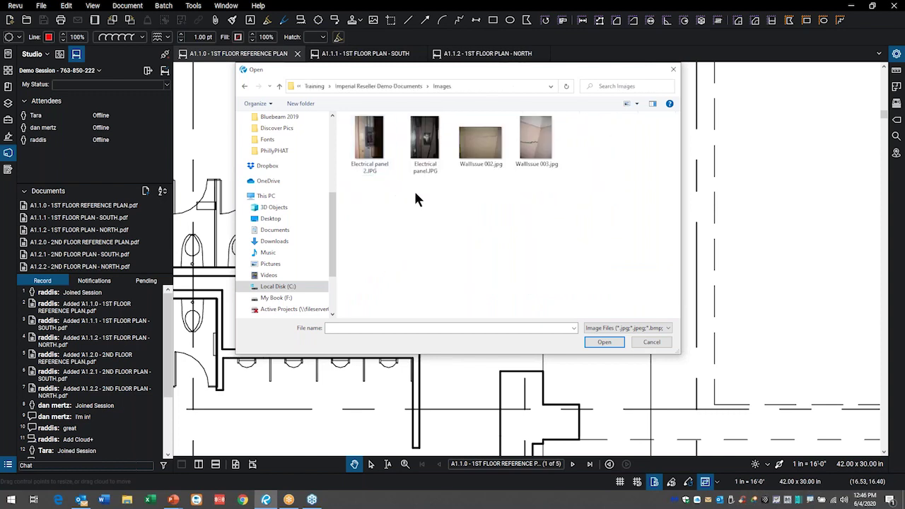
pyautogui.click(376, 147)
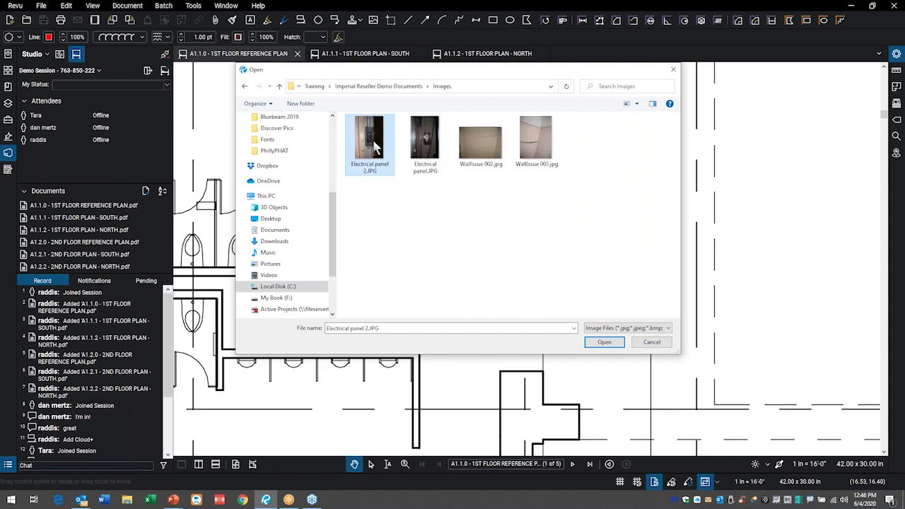
pyautogui.click(603, 342)
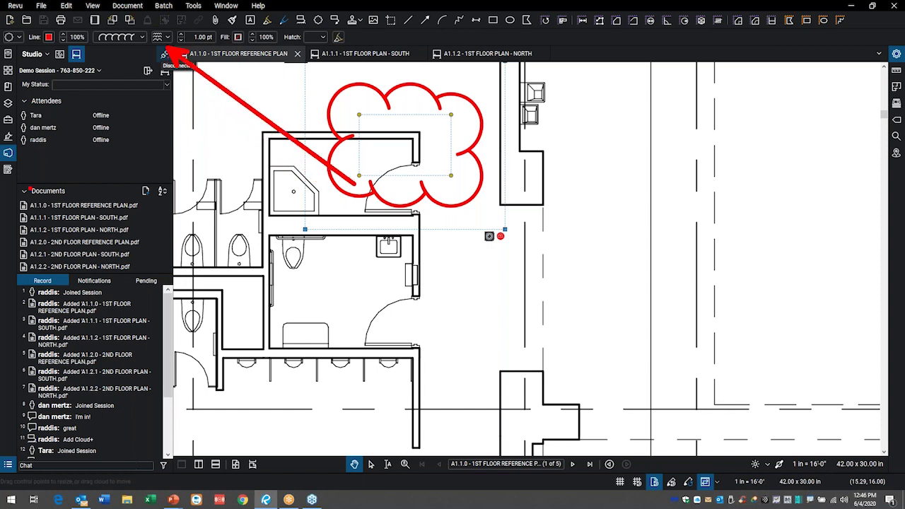
# - Check pending markups and reconnect the session so the offline cloud syncs
pyautogui.click(149, 282)
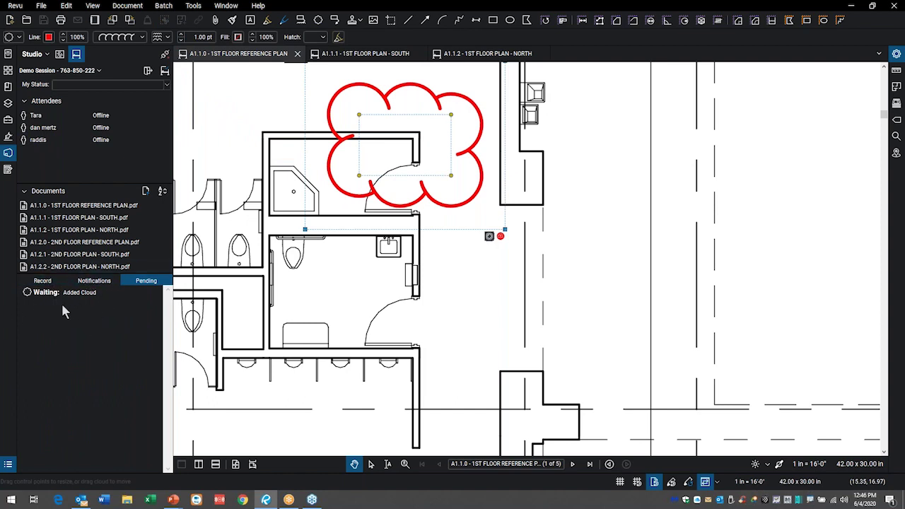
pyautogui.click(165, 56)
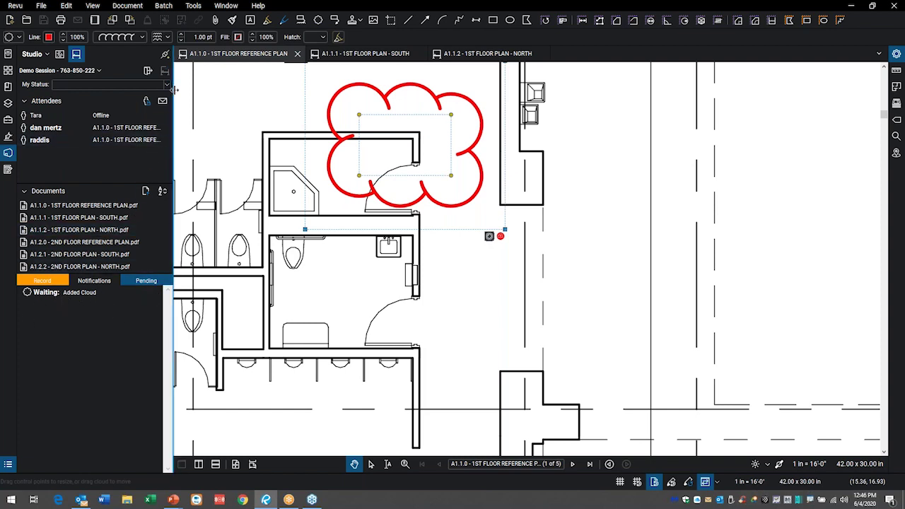
pyautogui.click(44, 281)
pyautogui.click(150, 282)
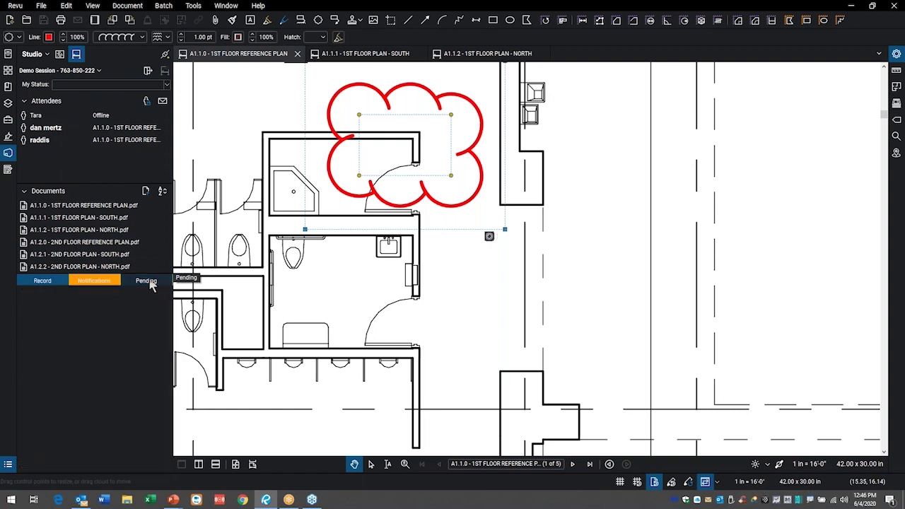
# - From the Record tab, view the Electrical panel 2 photo captured on the cloud
pyautogui.click(44, 281)
pyautogui.scroll(-5, 63, 410)
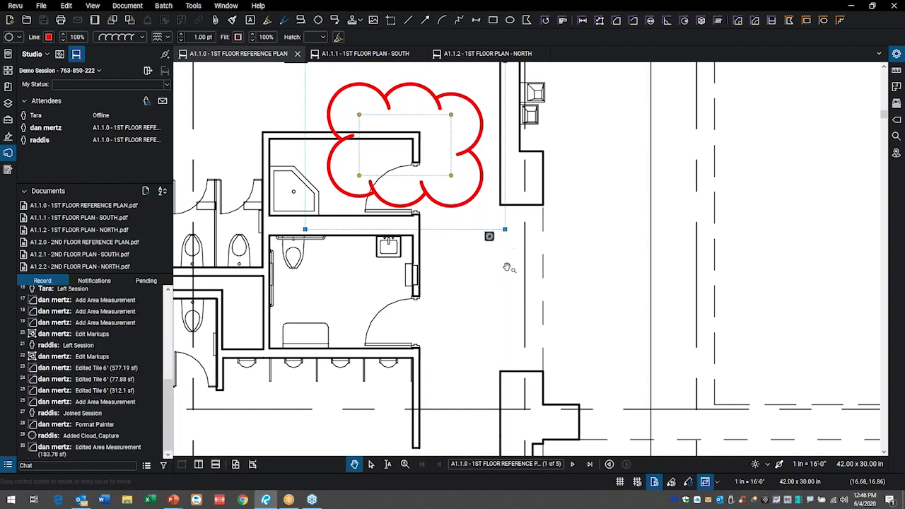
pyautogui.click(490, 237)
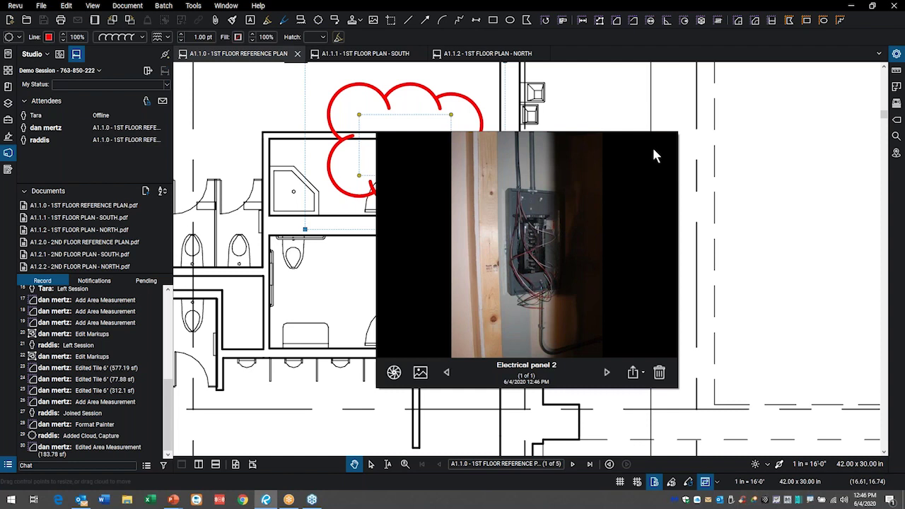
# - Close the Electrical panel 2 photo viewer to return to the A1.1.0 plan
pyautogui.click(624, 110)
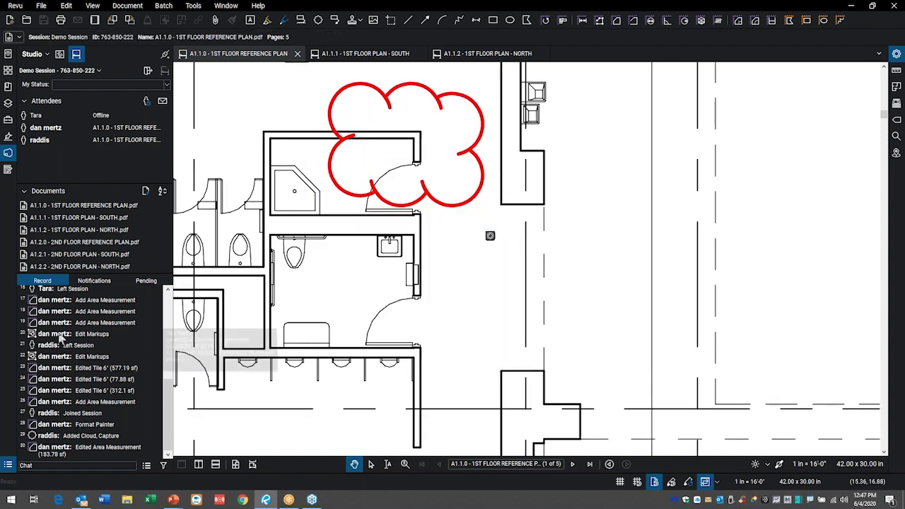
pyautogui.scroll(2, 66, 338)
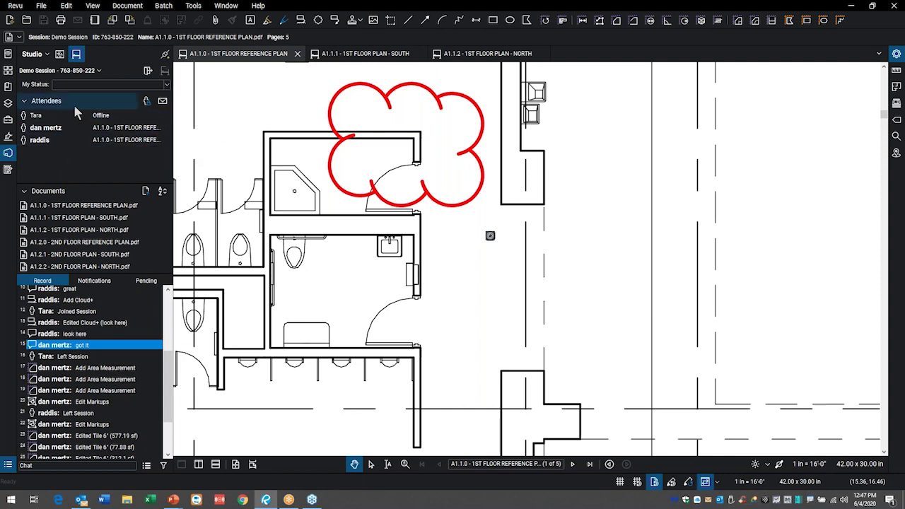
pyautogui.moveTo(54, 131)
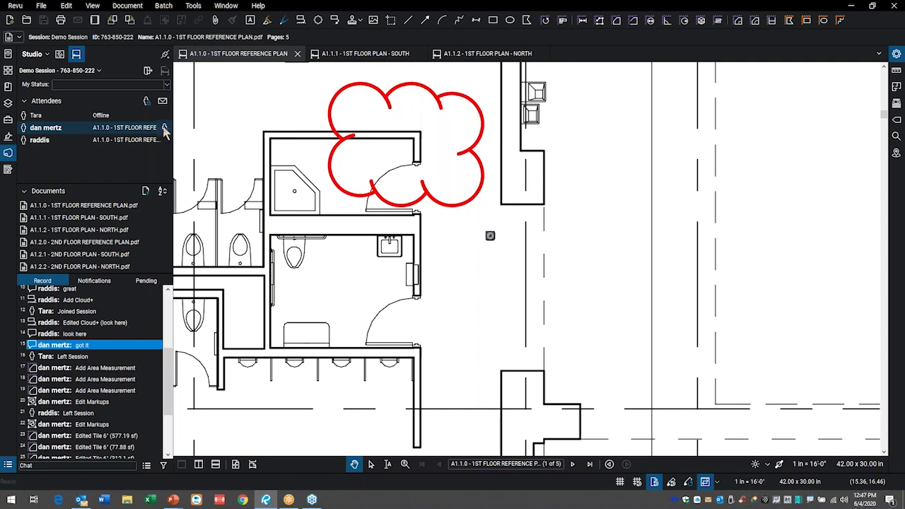
# - Follow the other attendee's view to see their hatched area measurements near ELEV
pyautogui.click(165, 129)
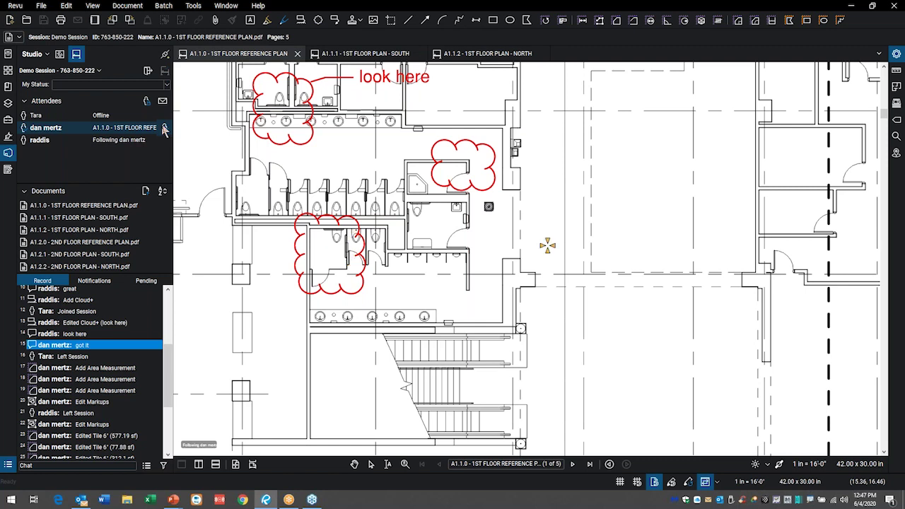
pyautogui.rightClick(170, 133)
pyautogui.press('Escape')
pyautogui.click(152, 131)
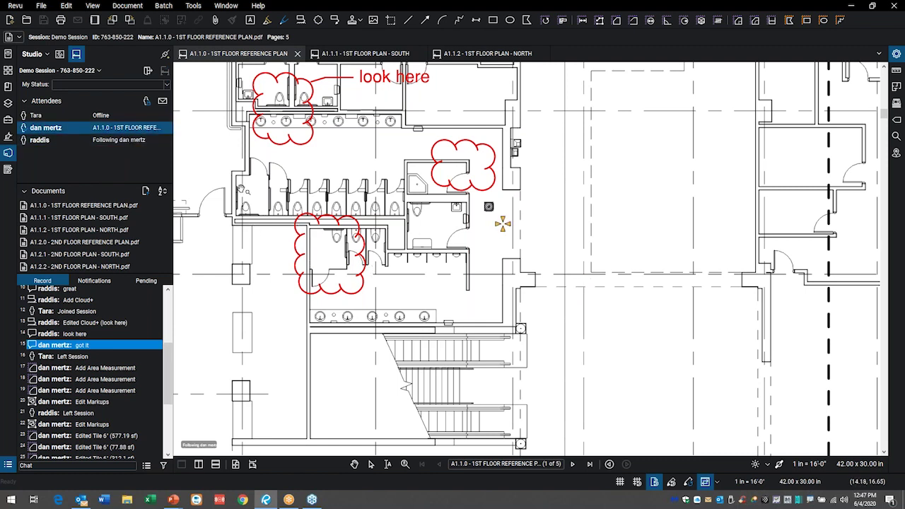
pyautogui.moveTo(164, 135)
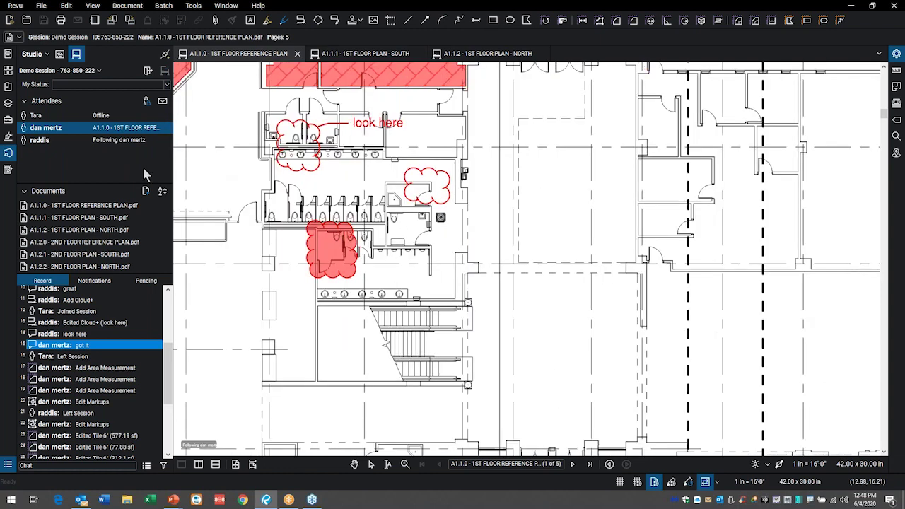
pyautogui.click(165, 129)
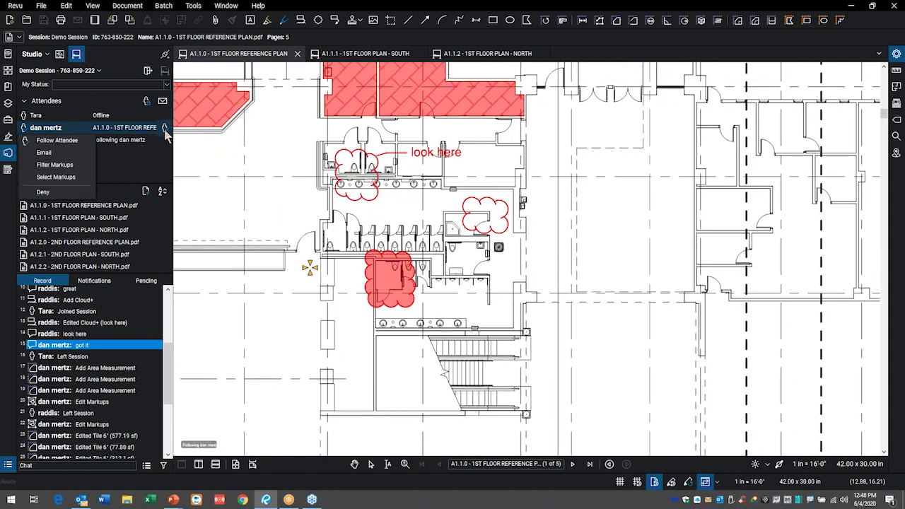
pyautogui.click(165, 134)
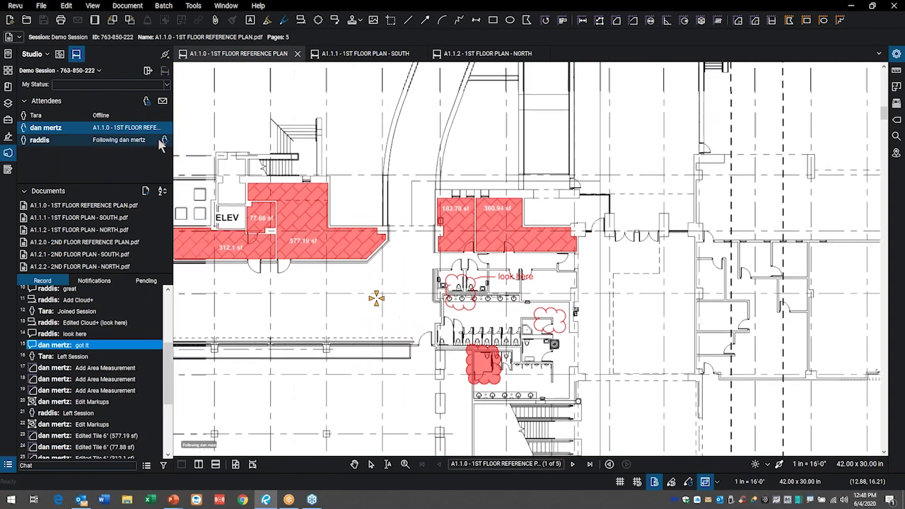
# - Ask all attendees to follow your view, acknowledge the message, then stop following
pyautogui.click(164, 140)
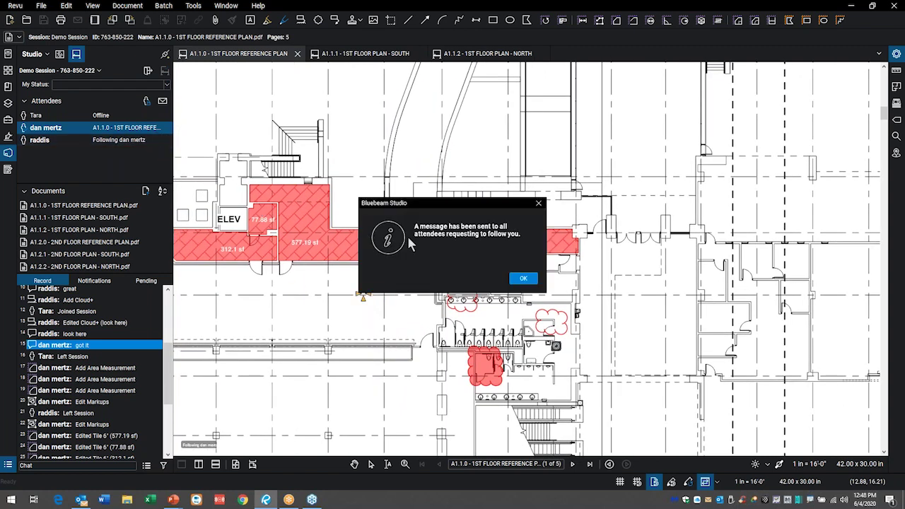
pyautogui.click(539, 204)
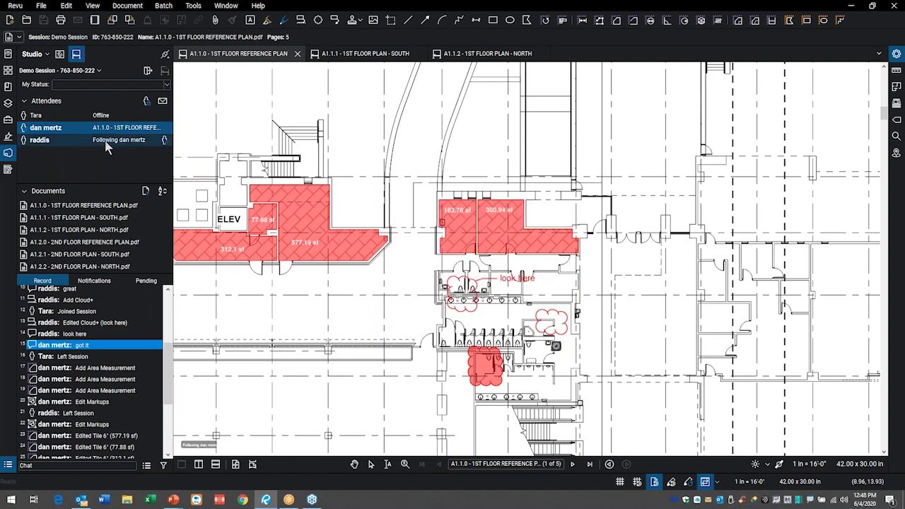
pyautogui.click(372, 209)
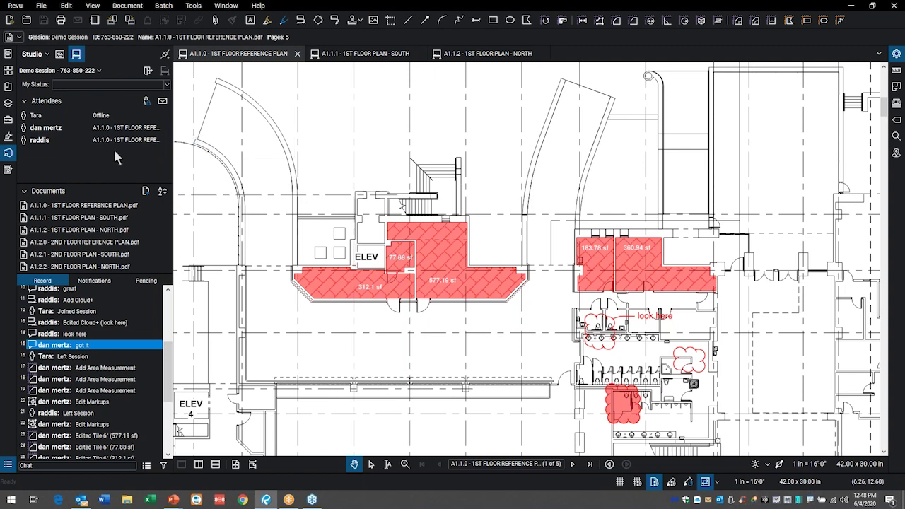
pyautogui.click(146, 102)
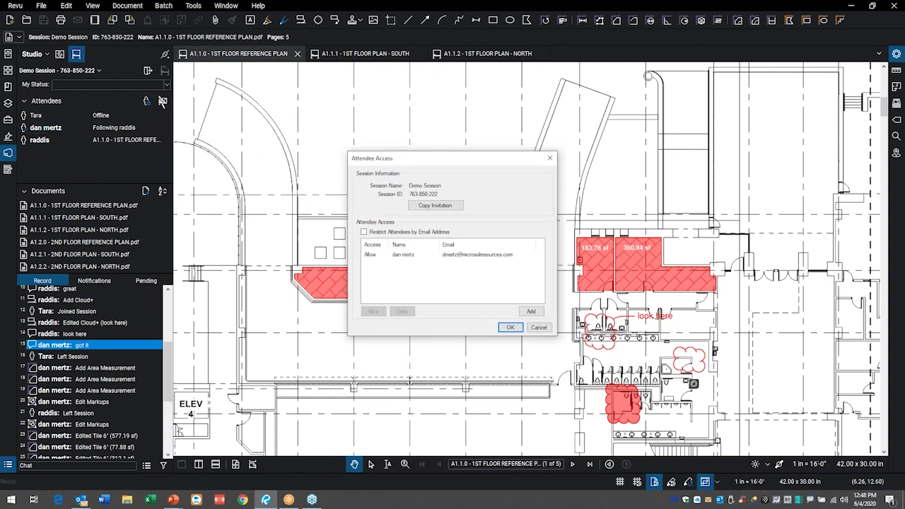
pyautogui.moveTo(401, 153); pyautogui.dragTo(284, 104)
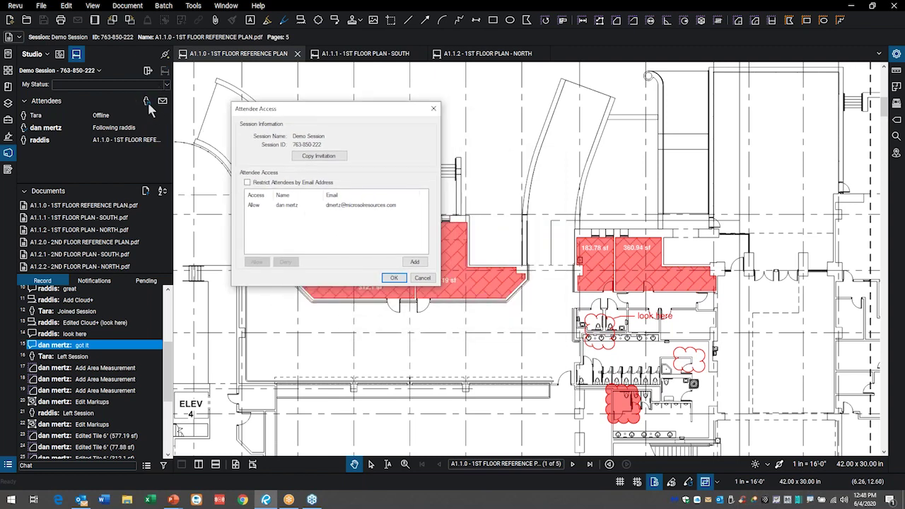
pyautogui.click(423, 278)
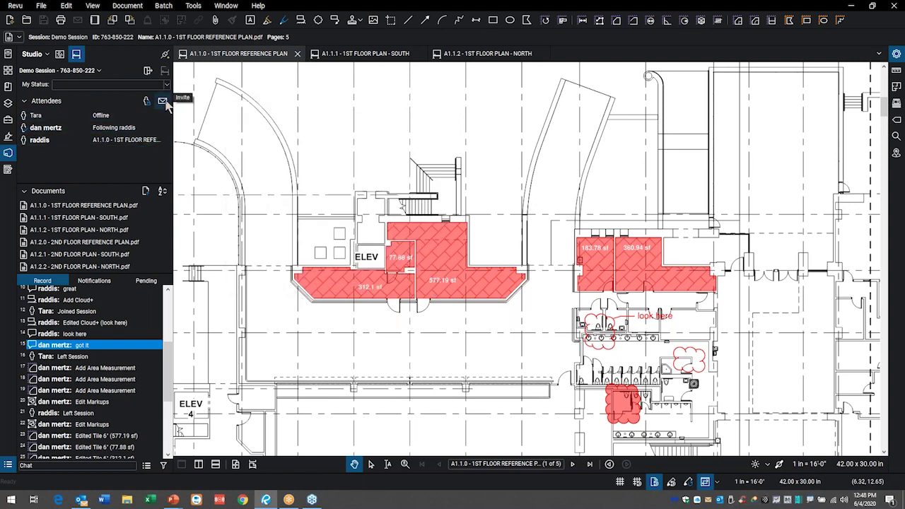
pyautogui.click(162, 101)
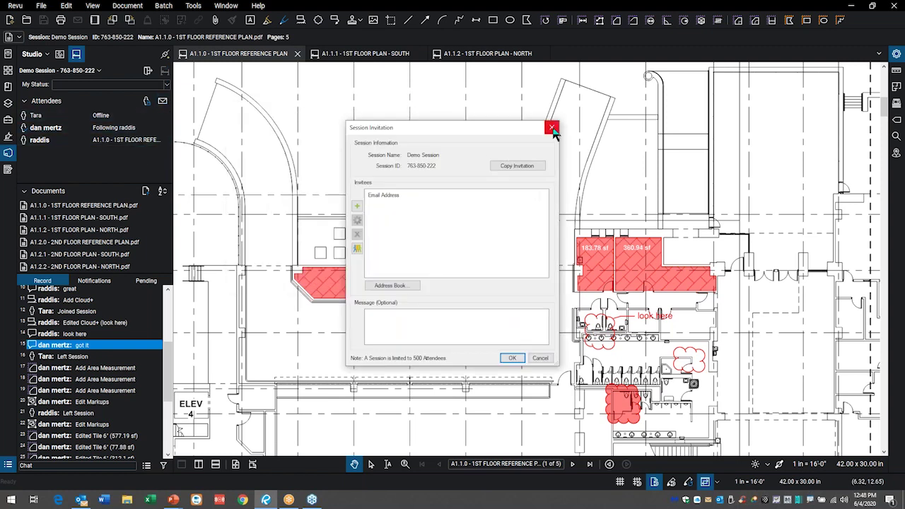
pyautogui.click(552, 128)
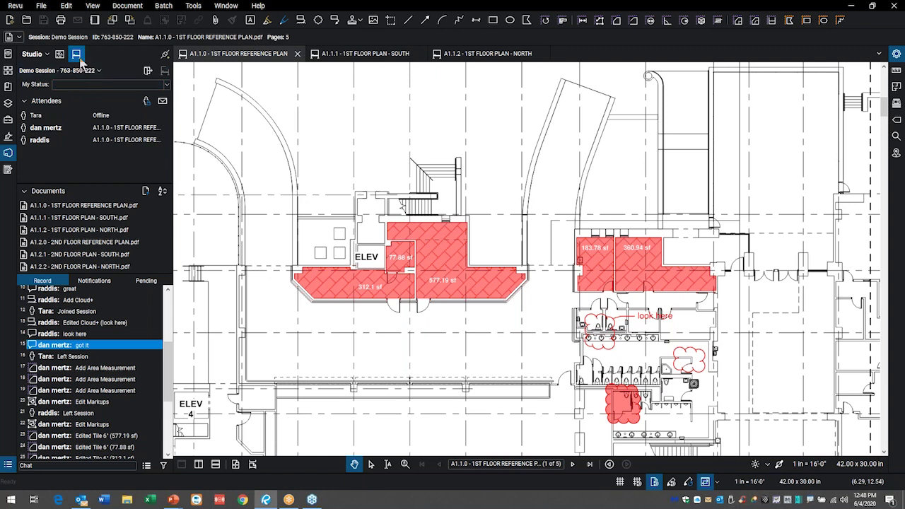
pyautogui.click(147, 71)
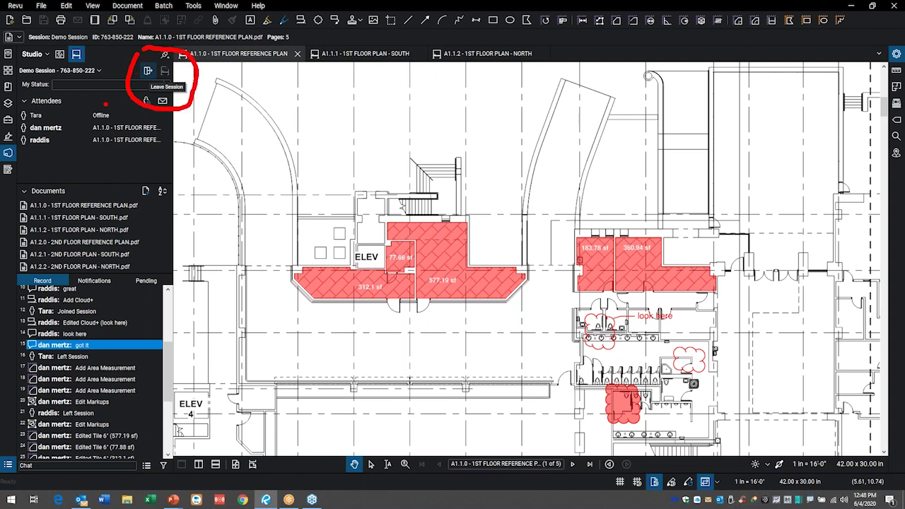
pyautogui.click(148, 71)
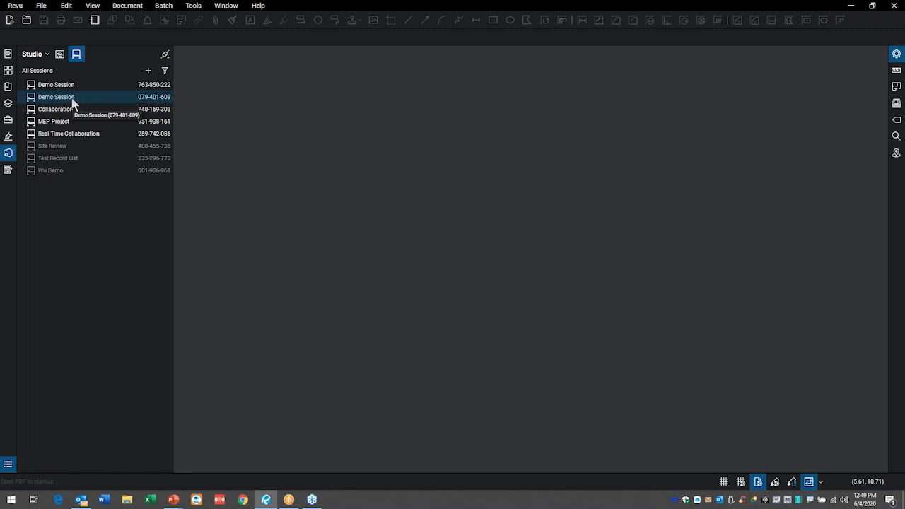
pyautogui.doubleClick(52, 84)
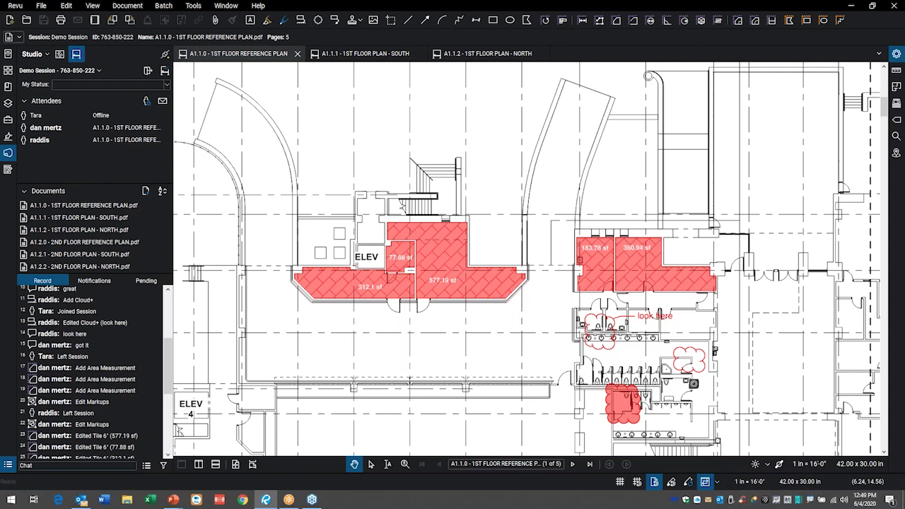
pyautogui.click(141, 254)
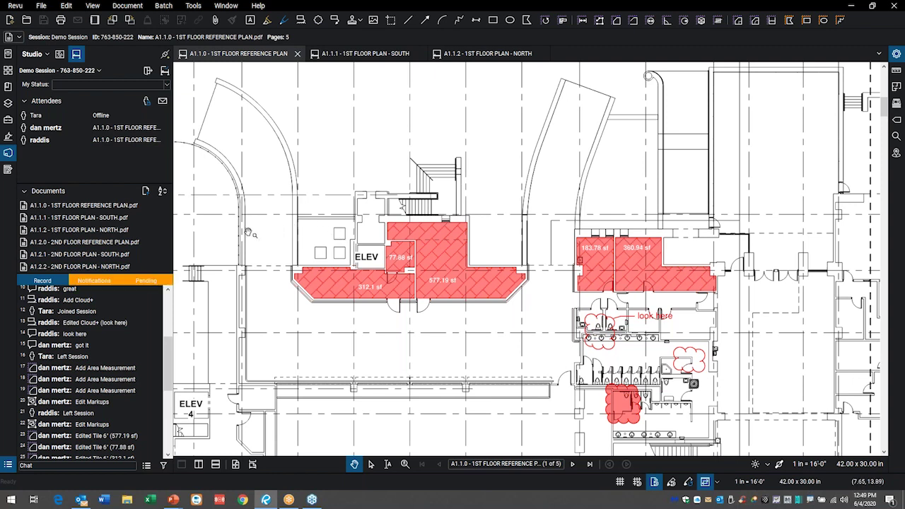
pyautogui.moveTo(101, 258)
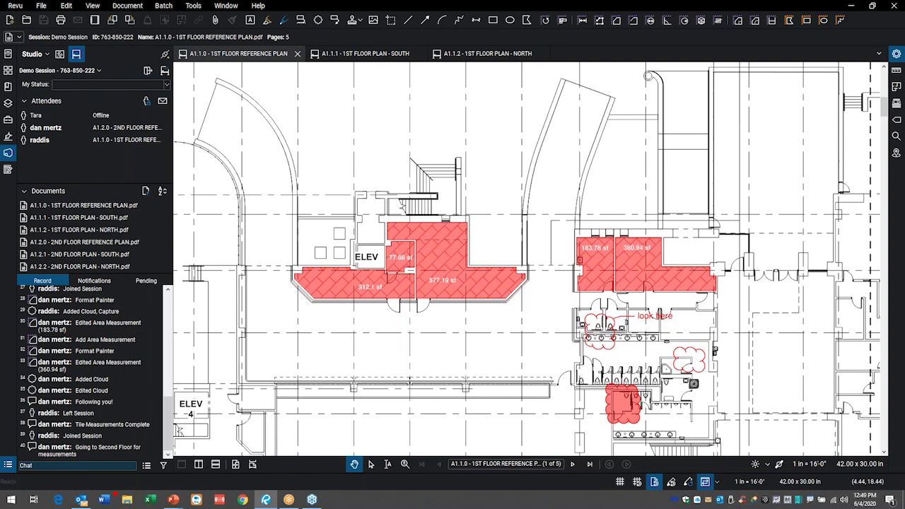
pyautogui.moveTo(86, 501)
pyautogui.mouseDown()
pyautogui.moveTo(128, 403)
pyautogui.moveTo(99, 414)
pyautogui.moveTo(4, 393)
pyautogui.moveTo(57, 437)
pyautogui.moveTo(95, 429)
pyautogui.mouseUp()
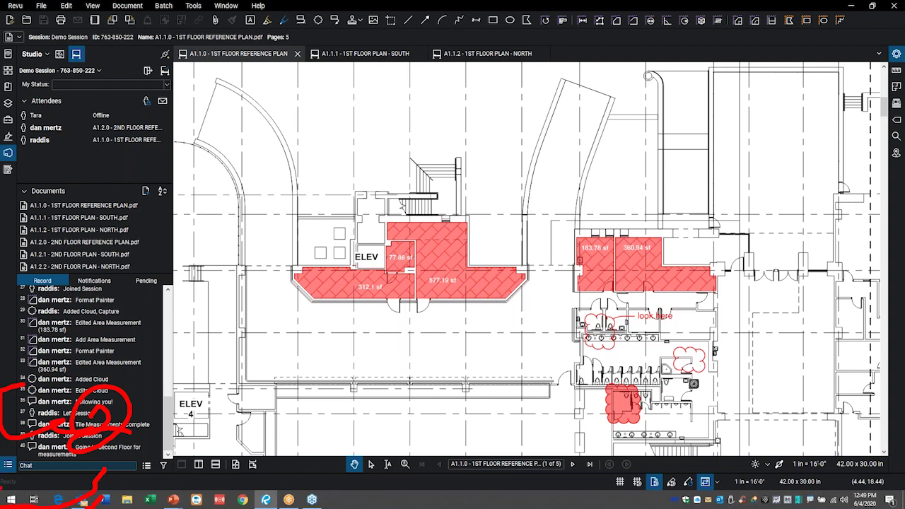
pyautogui.press('Escape')
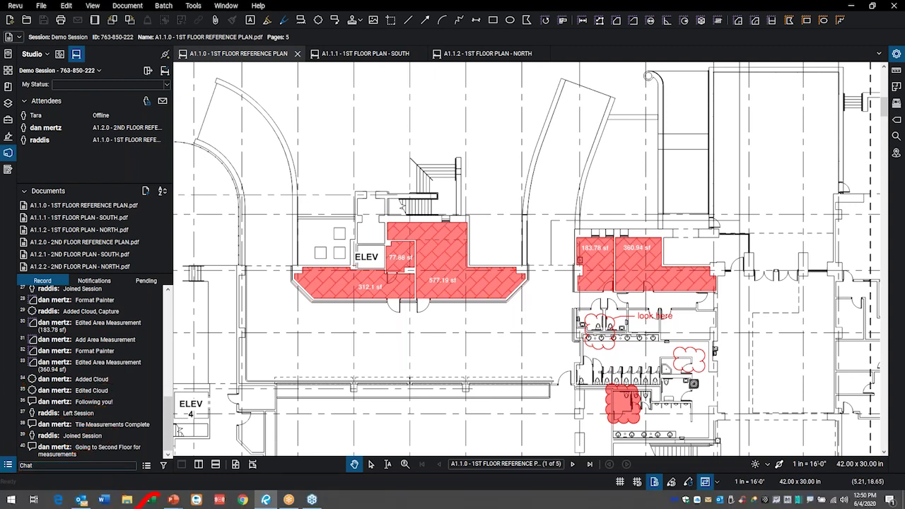
pyautogui.moveTo(201, 500)
pyautogui.mouseDown()
pyautogui.moveTo(165, 422)
pyautogui.moveTo(141, 490)
pyautogui.moveTo(131, 452)
pyautogui.moveTo(129, 469)
pyautogui.moveTo(240, 389)
pyautogui.mouseUp()
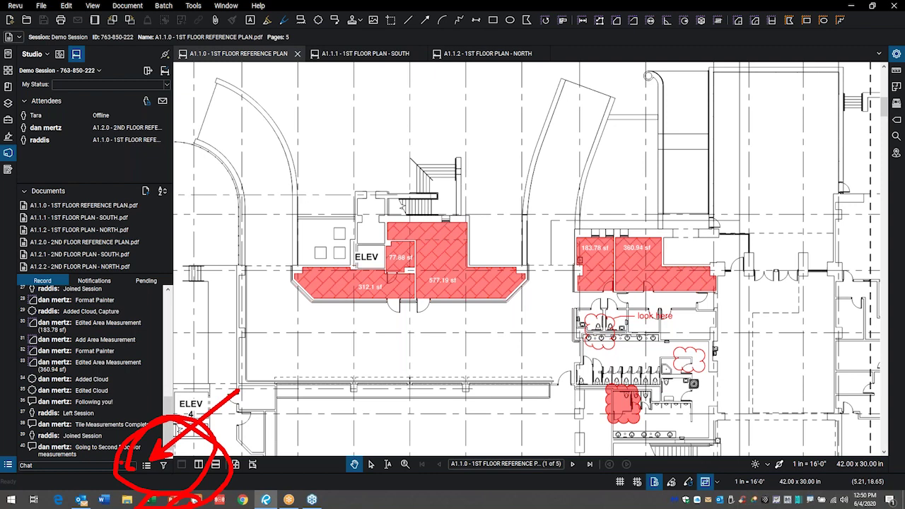
pyautogui.press('Escape')
# - Set the session report type to Combine Files Report, keeping the list options checked, and confirm
pyautogui.click(146, 465)
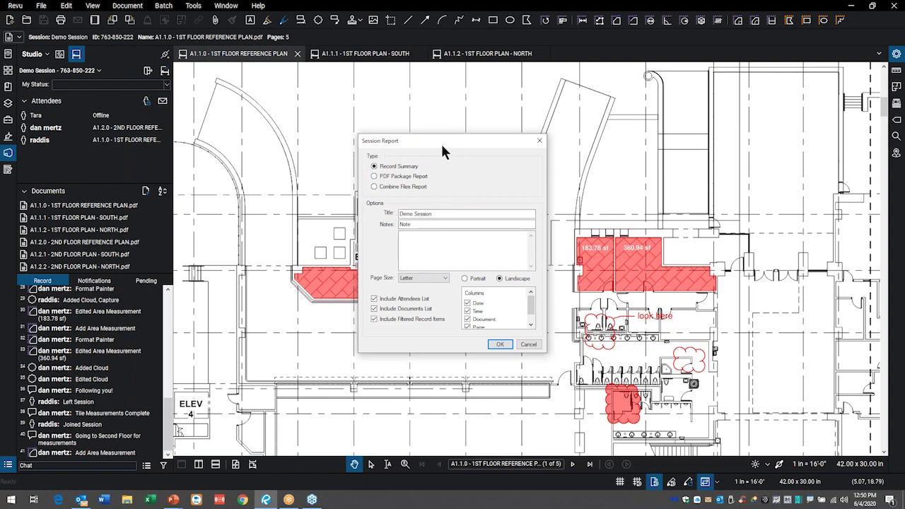
pyautogui.moveTo(441, 141); pyautogui.dragTo(456, 160)
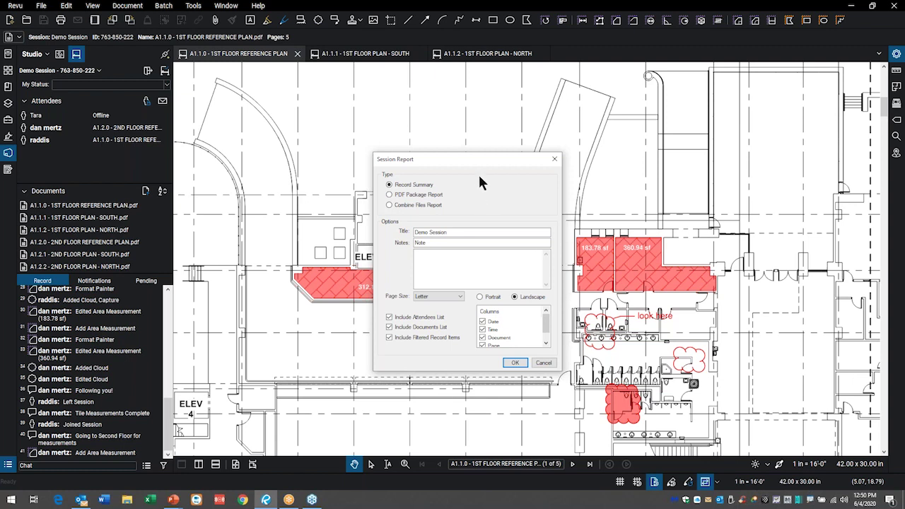
pyautogui.click(390, 206)
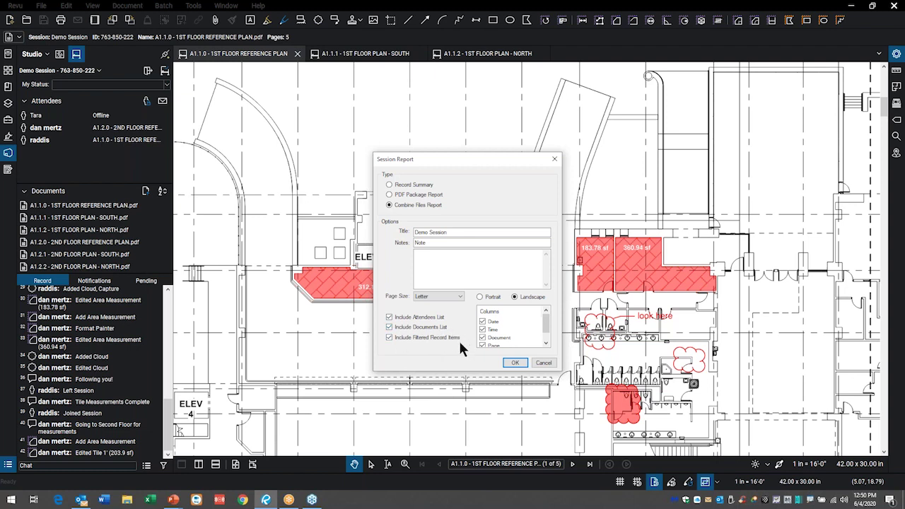
pyautogui.moveTo(549, 324); pyautogui.dragTo(550, 333)
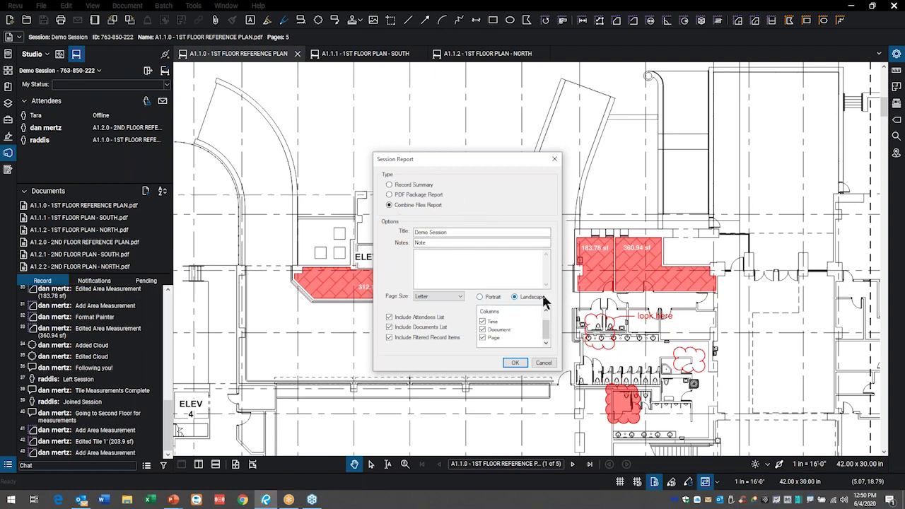
pyautogui.click(514, 364)
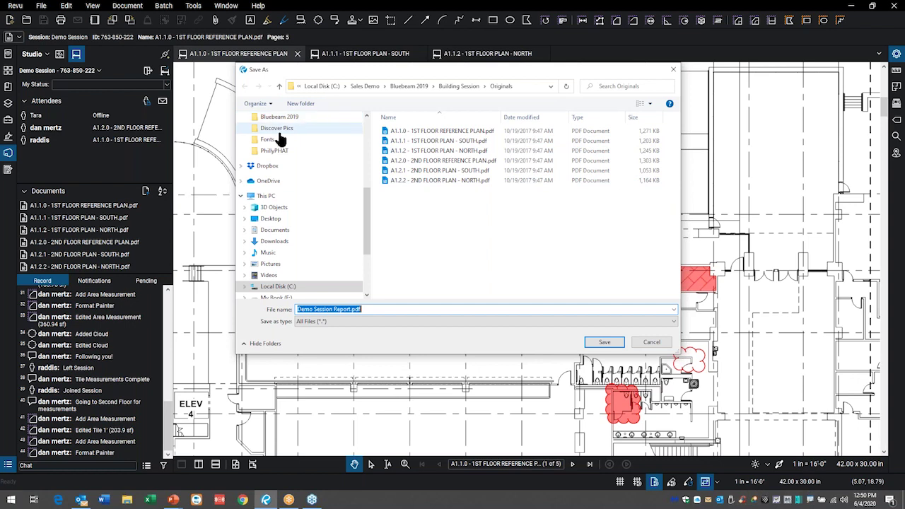
# - Save Demo Session Report.pdf into the Bluebeam 2019 > Building Session folder
pyautogui.scroll(1, 320, 173)
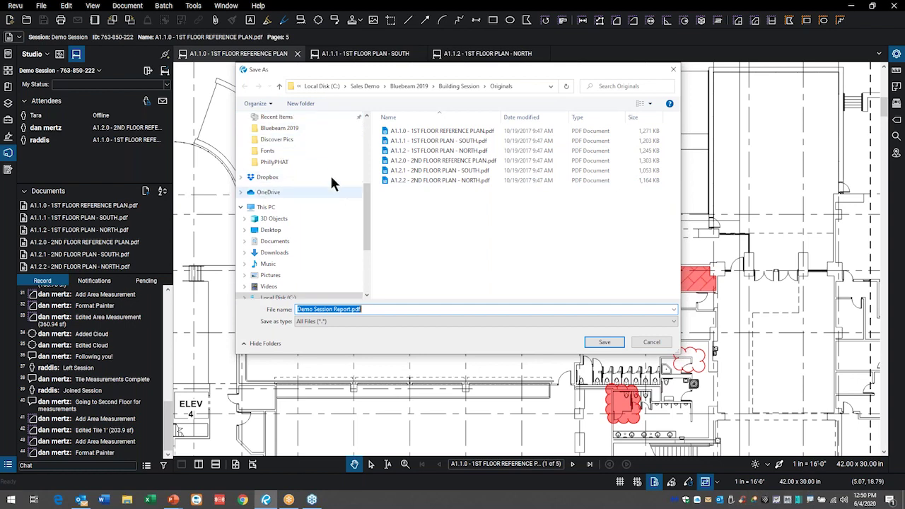
pyautogui.click(291, 134)
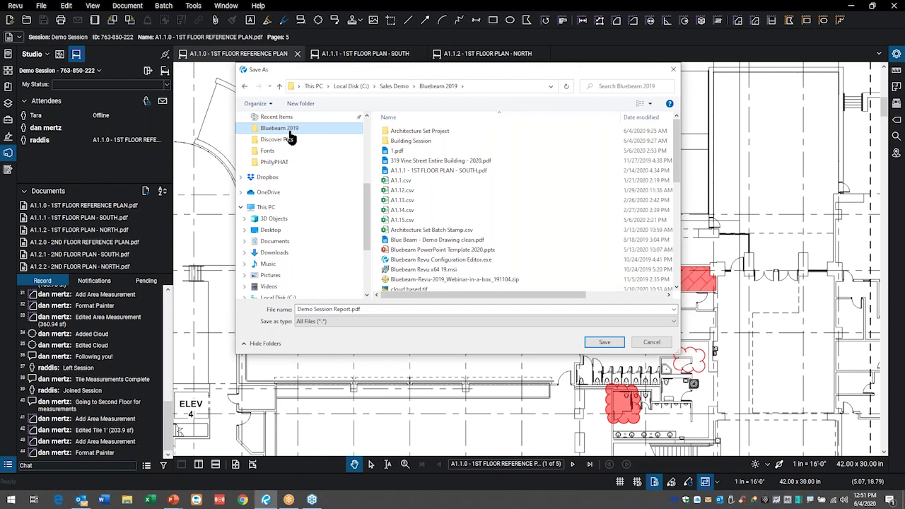
pyautogui.doubleClick(404, 142)
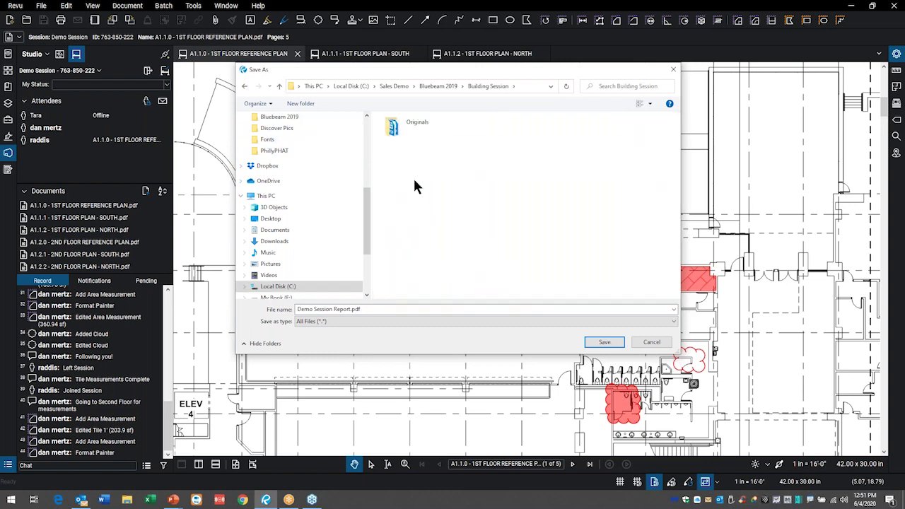
pyautogui.click(612, 346)
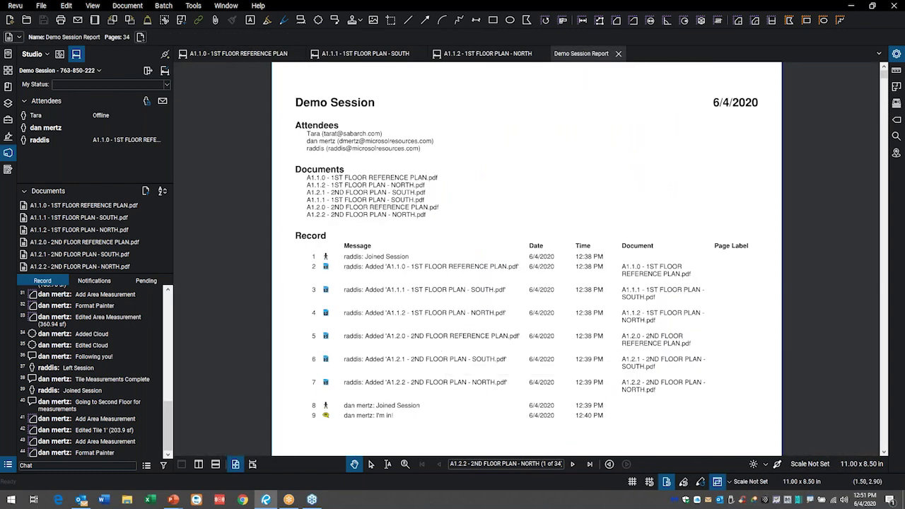
# - Leave Demo Session and show the report's page thumbnails with the sessions panel collapsed
pyautogui.click(148, 71)
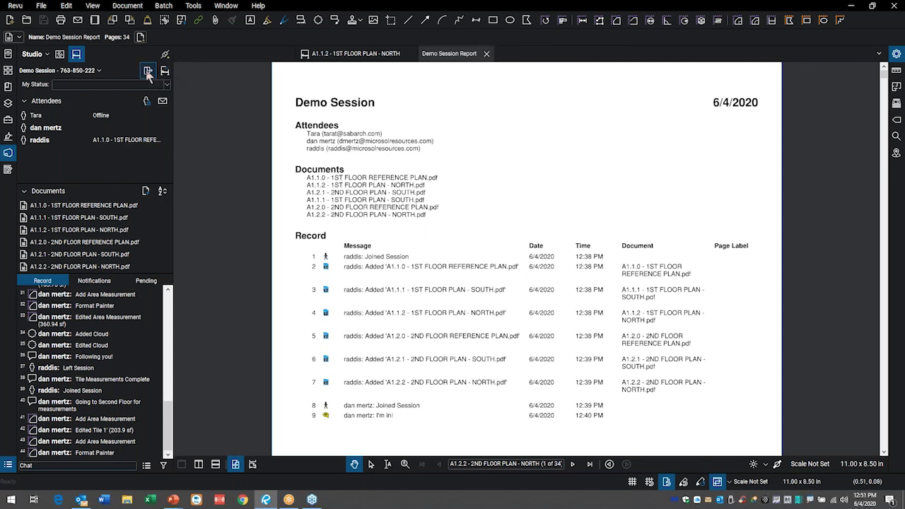
pyautogui.click(8, 154)
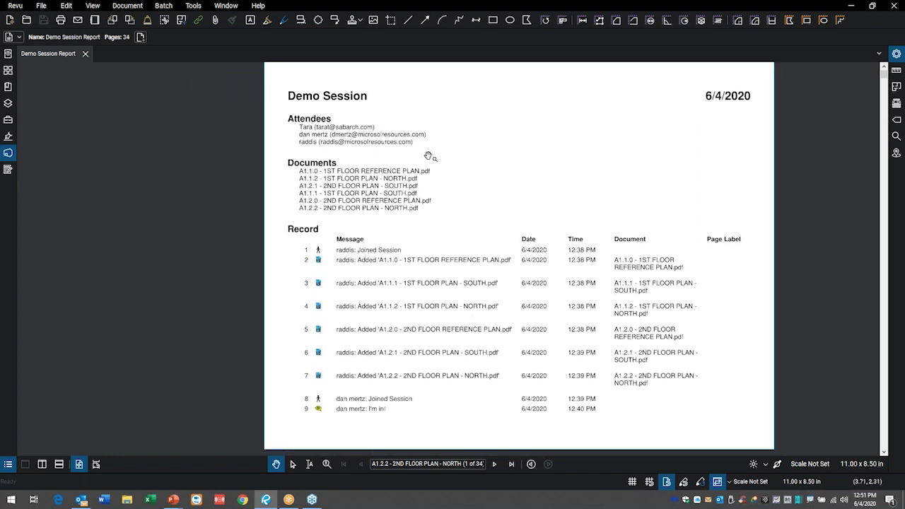
pyautogui.click(9, 72)
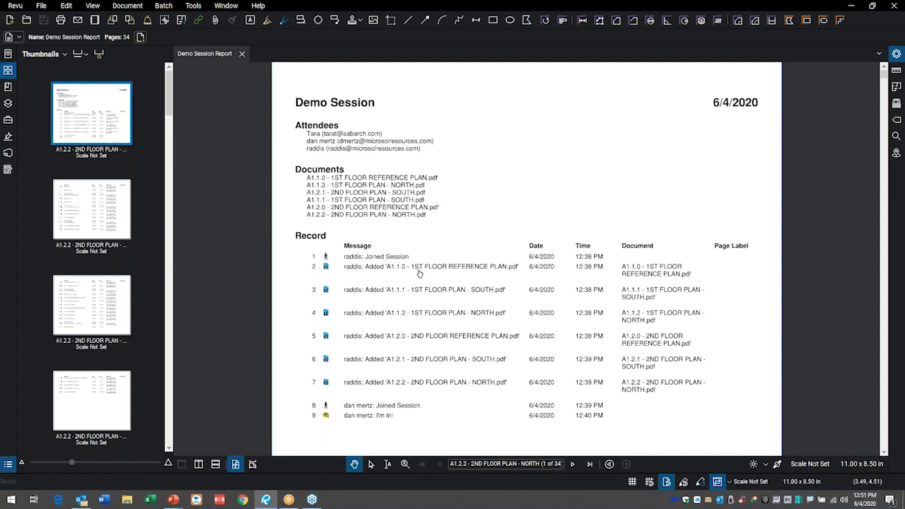
# - Test the record links to the 'look here' comment and added cloud, then return to page 1
pyautogui.click(379, 285)
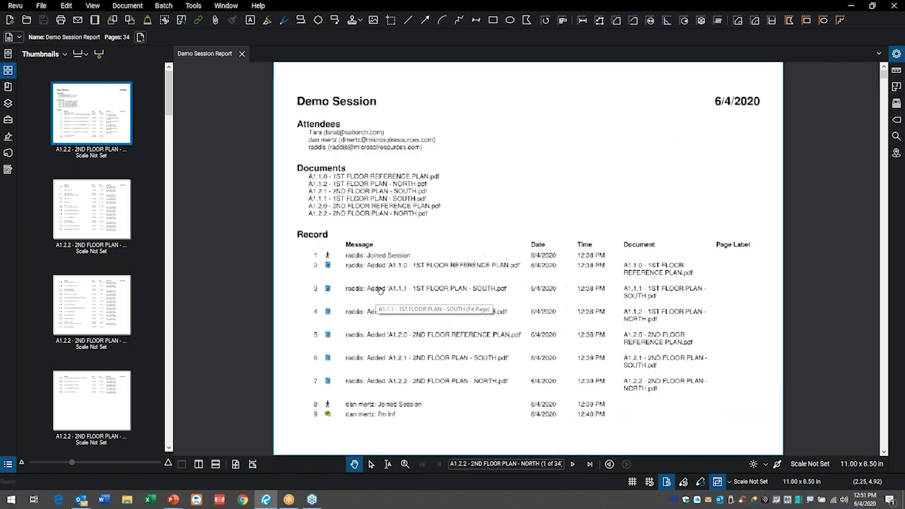
pyautogui.click(74, 198)
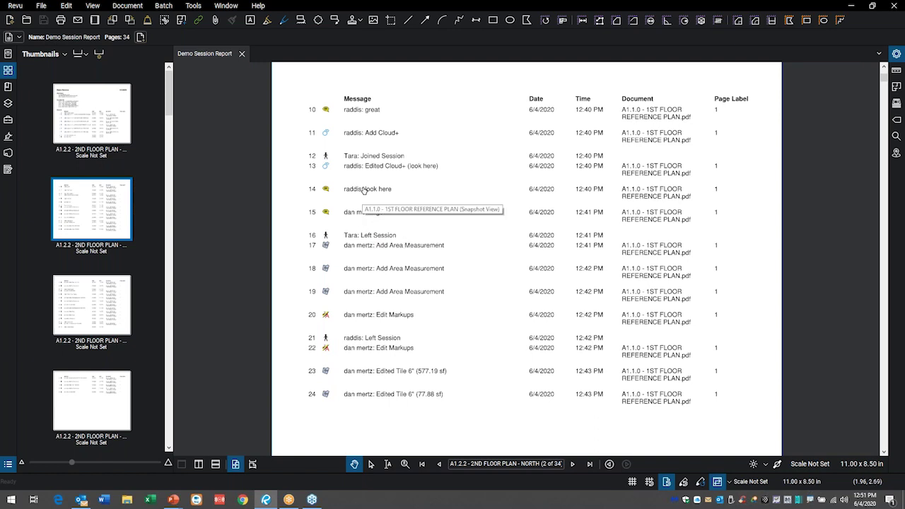
pyautogui.click(363, 191)
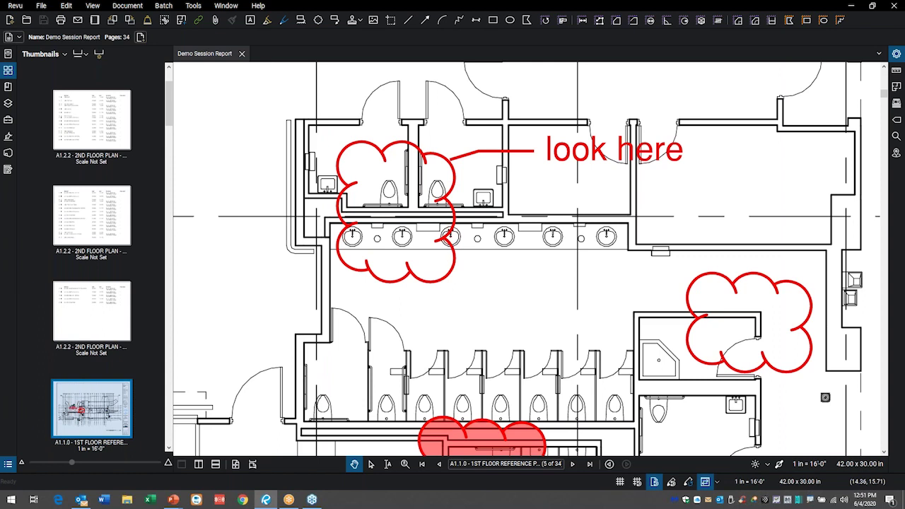
pyautogui.click(102, 230)
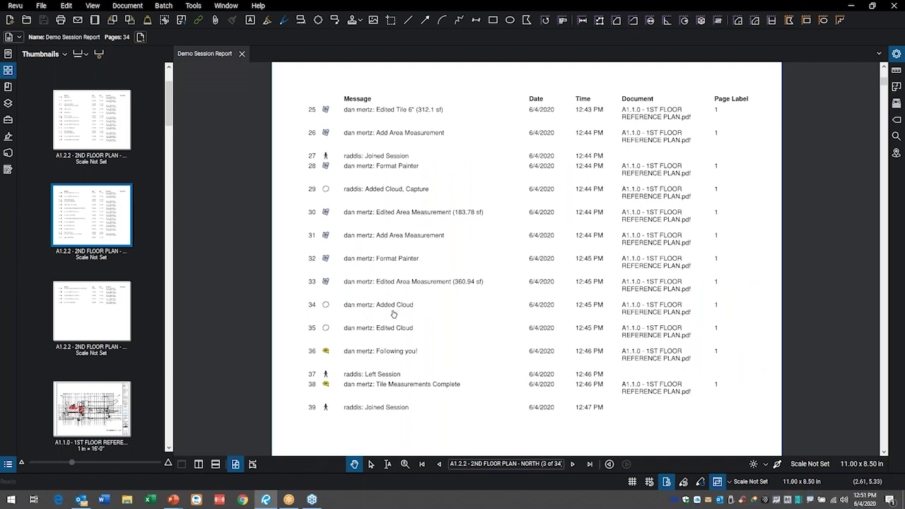
pyautogui.click(394, 310)
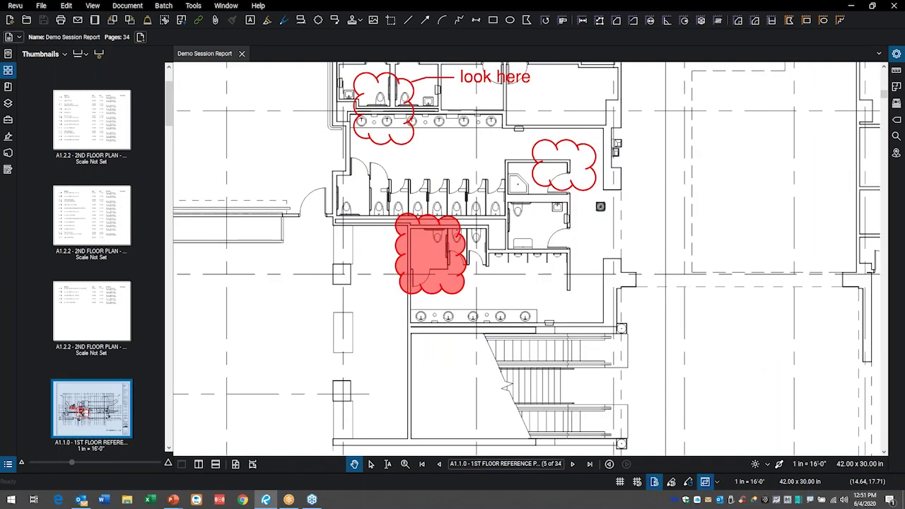
pyautogui.scroll(-10, 101, 321)
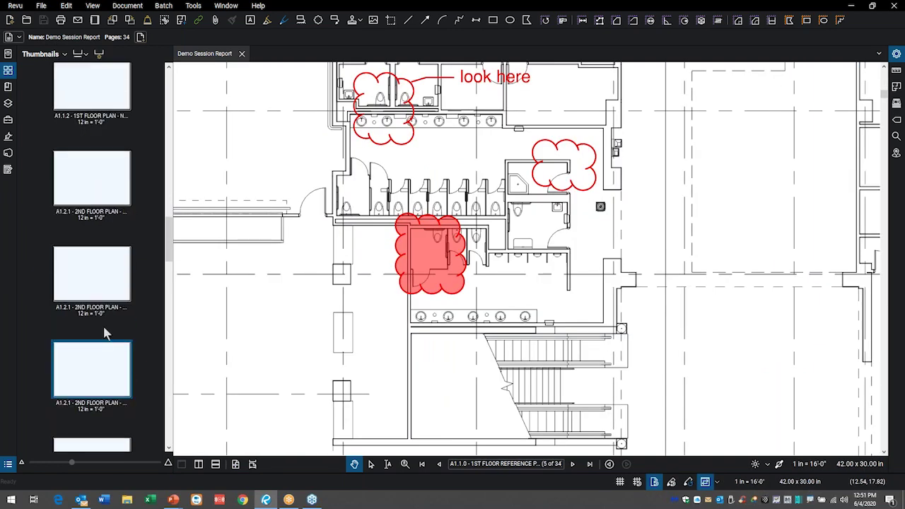
pyautogui.scroll(-8, 110, 333)
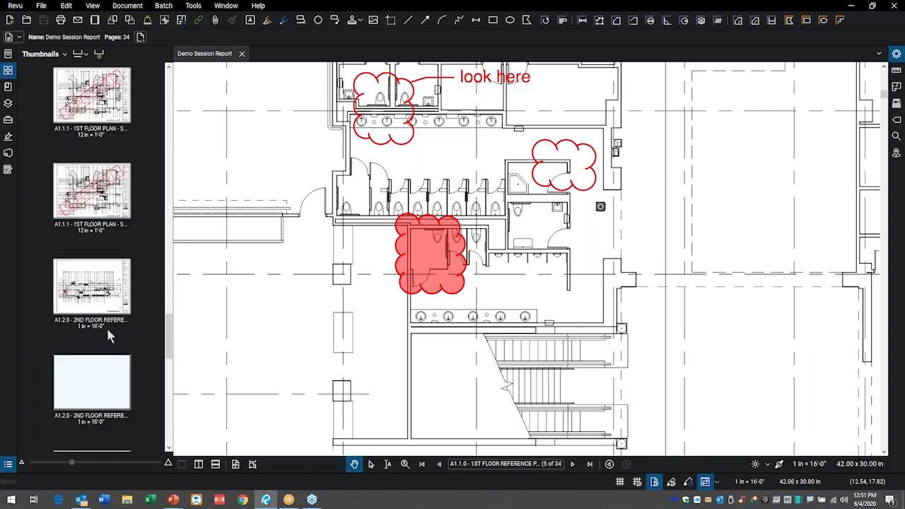
pyautogui.scroll(-5, 106, 326)
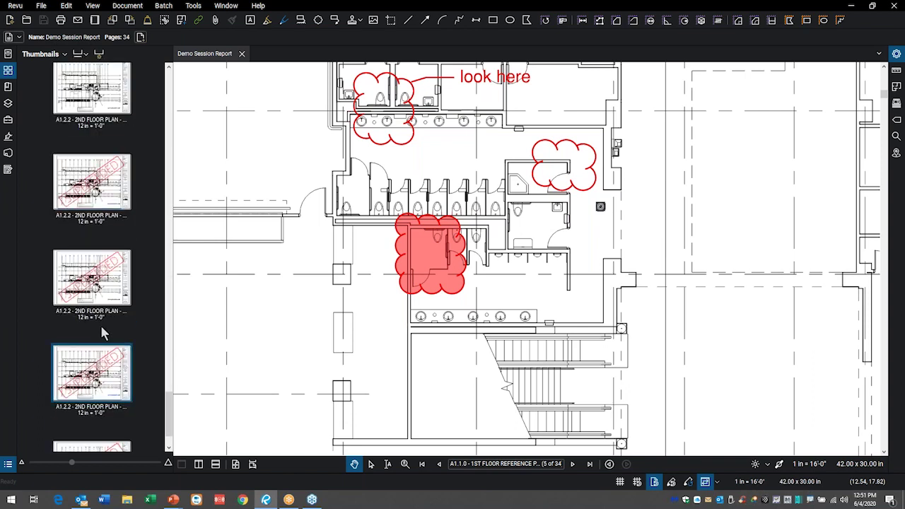
pyautogui.scroll(6, 106, 327)
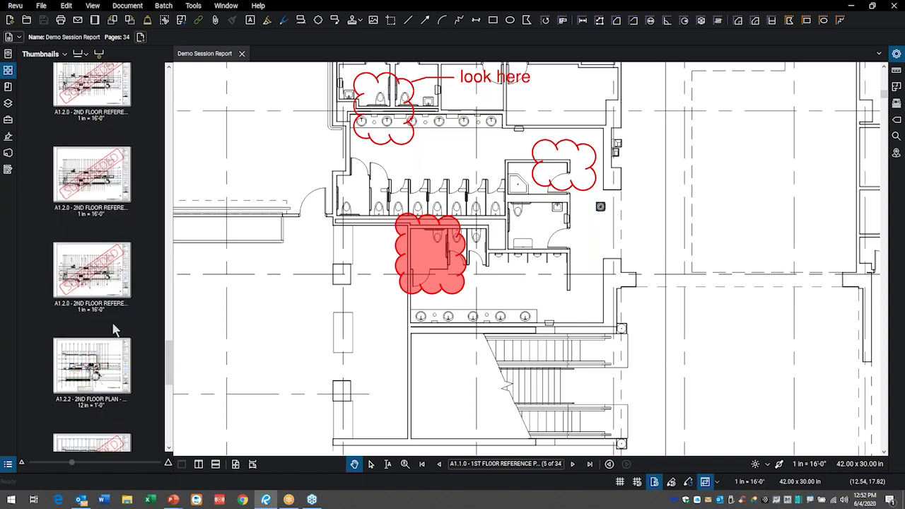
pyautogui.scroll(-6, 110, 318)
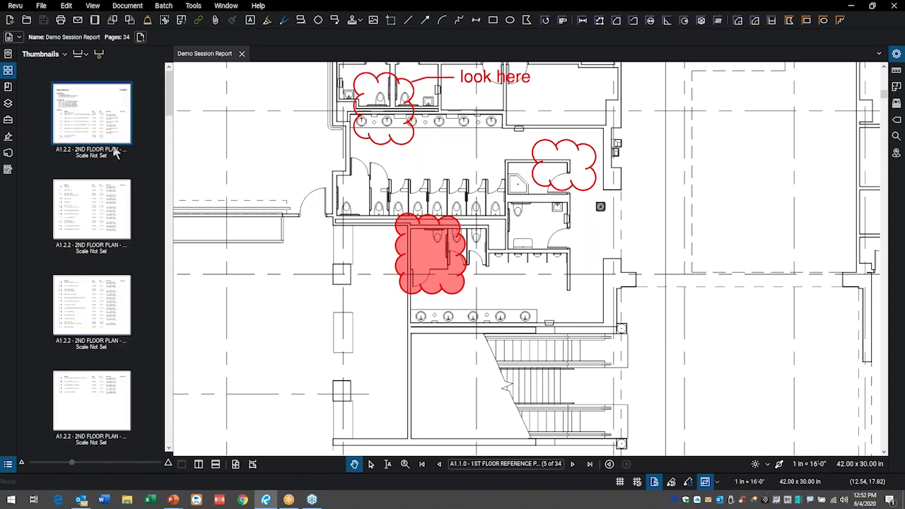
pyautogui.click(95, 121)
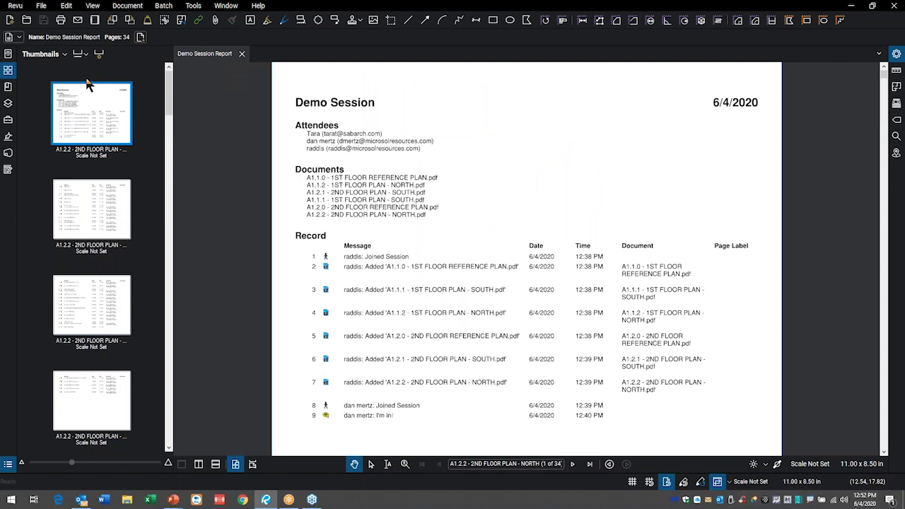
pyautogui.click(8, 154)
# - Rejoin Demo Session from the Studio Sessions list and begin finishing the session
pyautogui.doubleClick(57, 90)
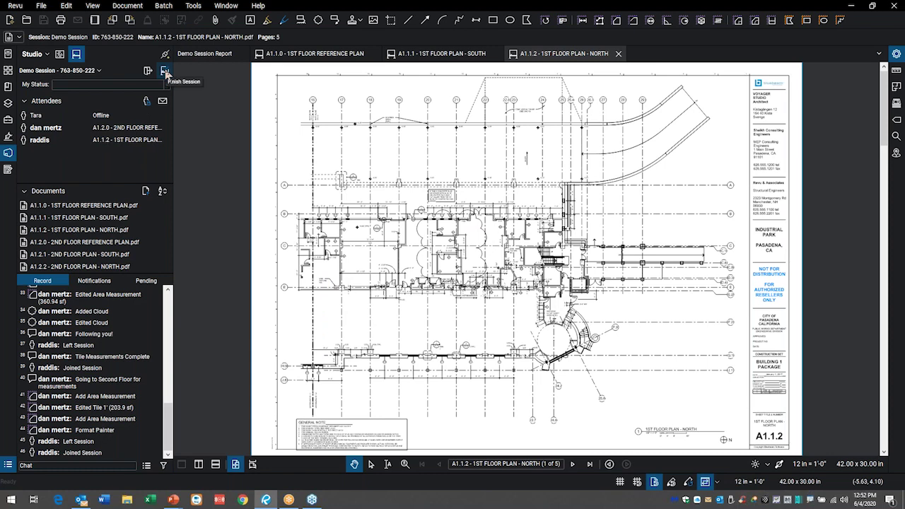
pyautogui.click(164, 72)
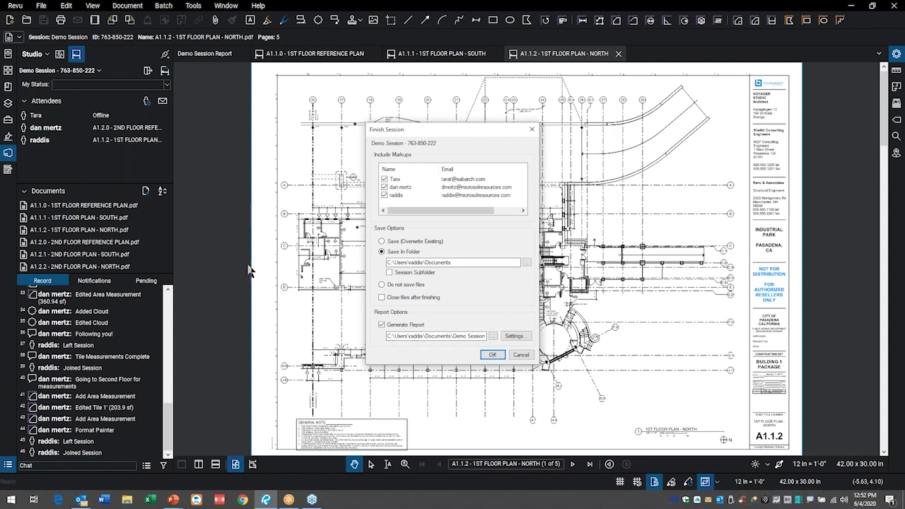